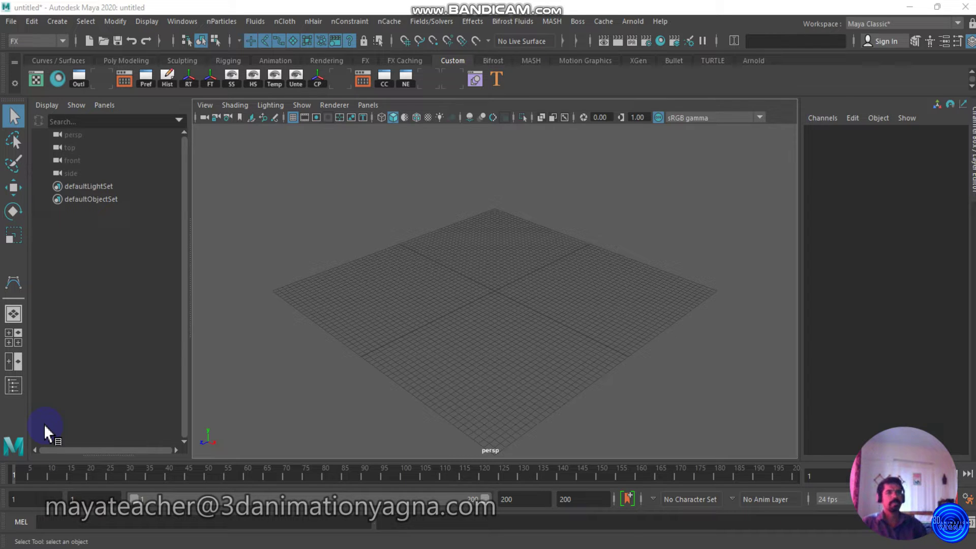
Step: Switch to the front view and activate the CV Curve Tool with 3 Cubic degree, uniform knot spacing and multiple end knots
key(space)
drag(453, 254, 453, 281)
scroll(472, 310, up, 3)
alt+middle_drag(476, 323, 504, 196)
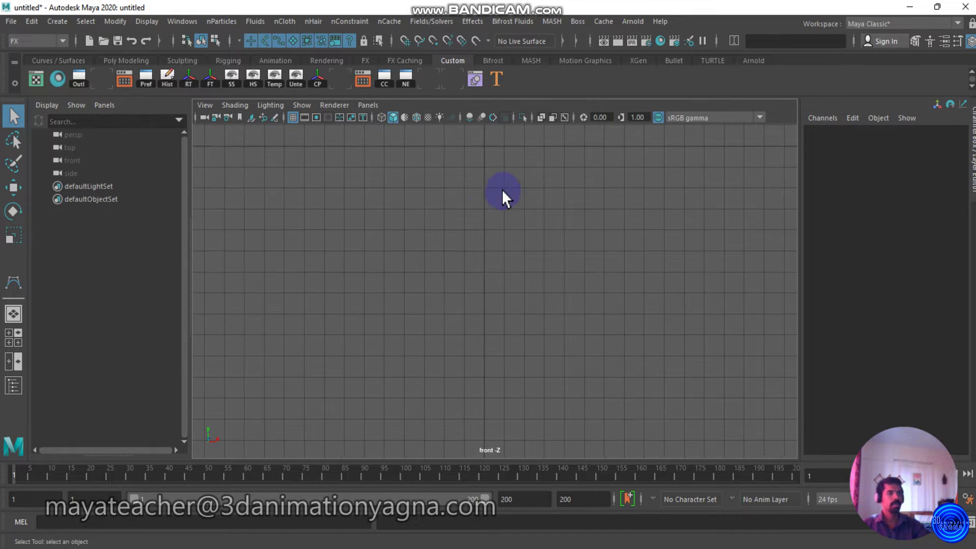
click(57, 22)
mouse_move(100, 122)
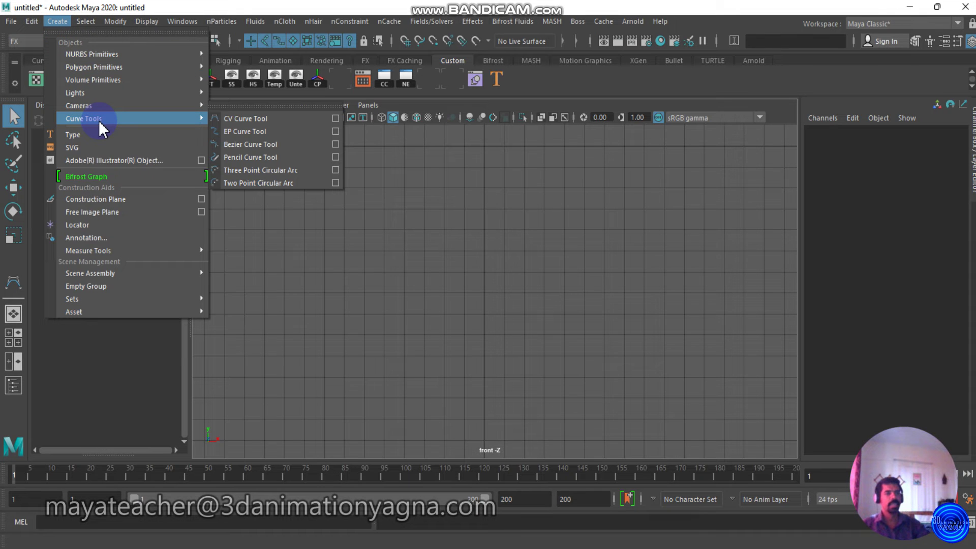
click(336, 118)
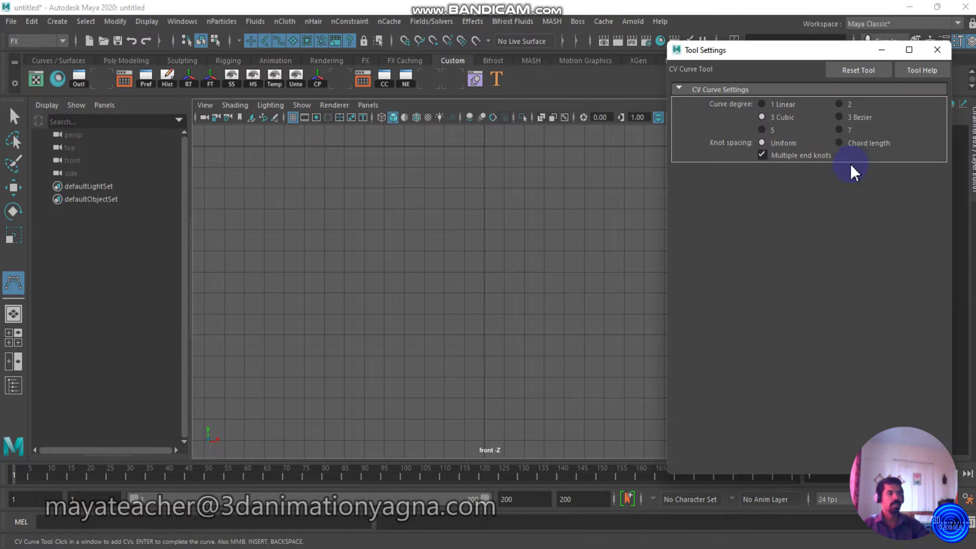
click(937, 50)
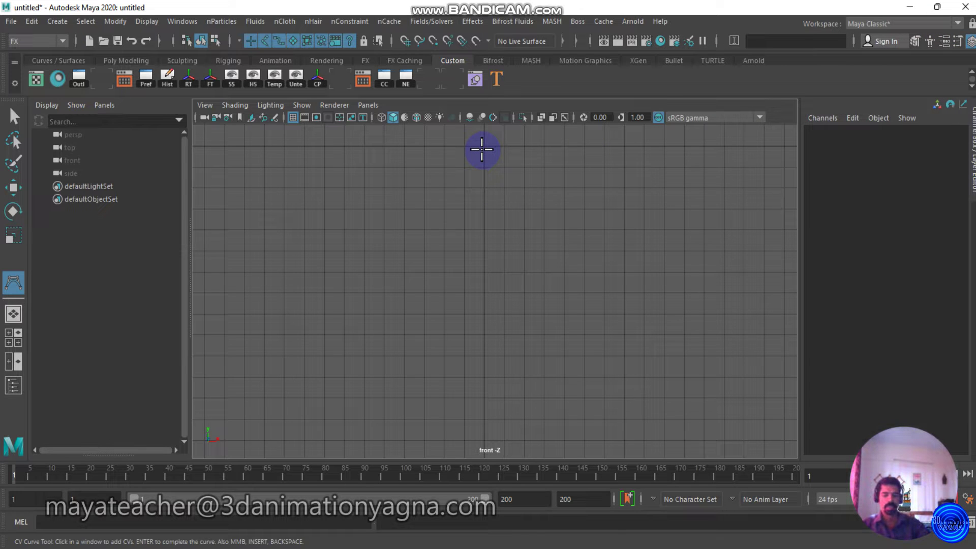
Step: Draw a straight vertical curve with seven grid-snapped CVs, from the origin downward at every second grid line
click(482, 148)
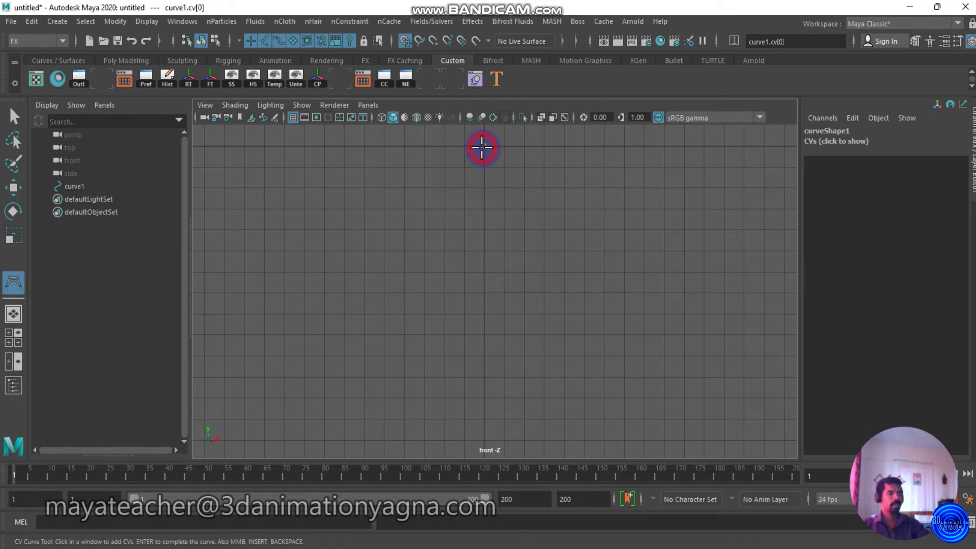
click(484, 188)
click(486, 229)
click(484, 272)
click(484, 314)
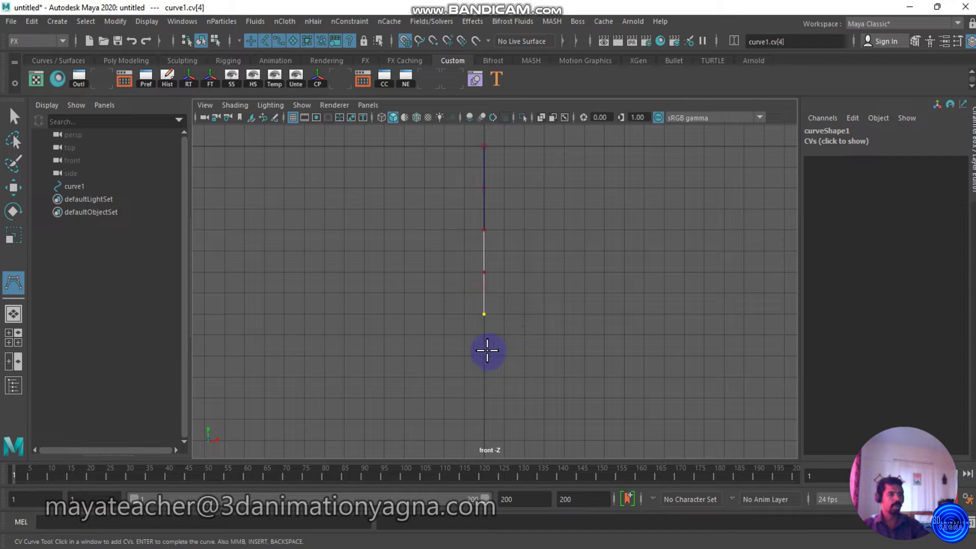
click(484, 356)
click(484, 398)
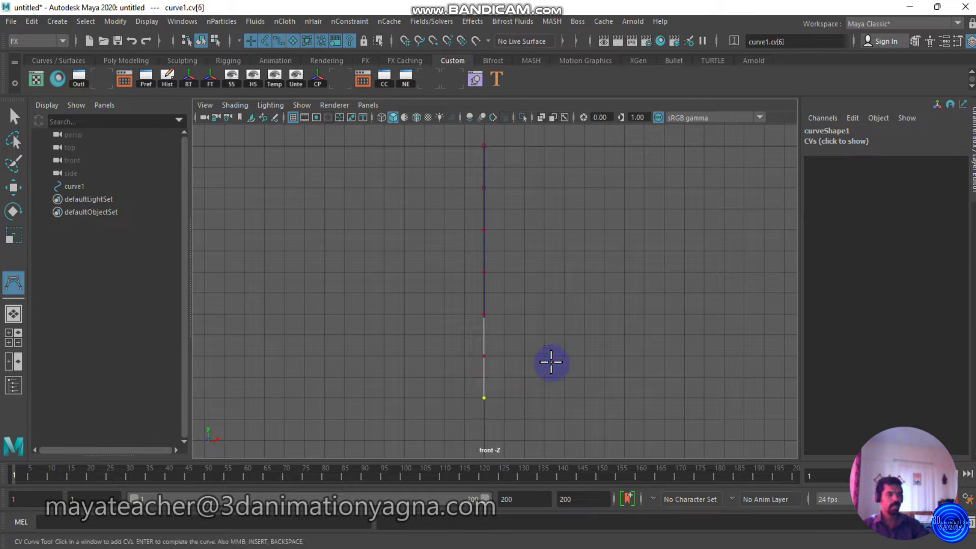
key(Return)
key(w)
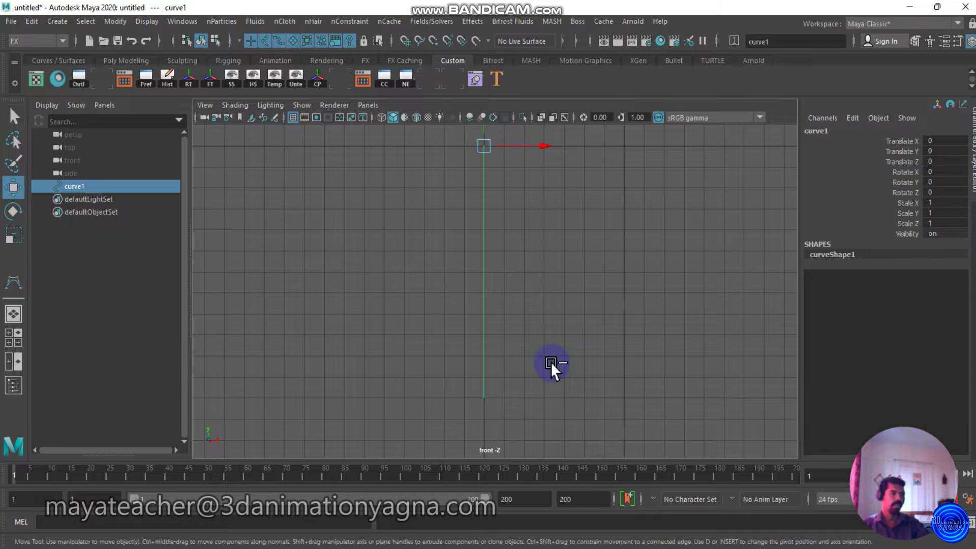
Step: Turn on the display of control vertices for the new curve
key(ctrl+a)
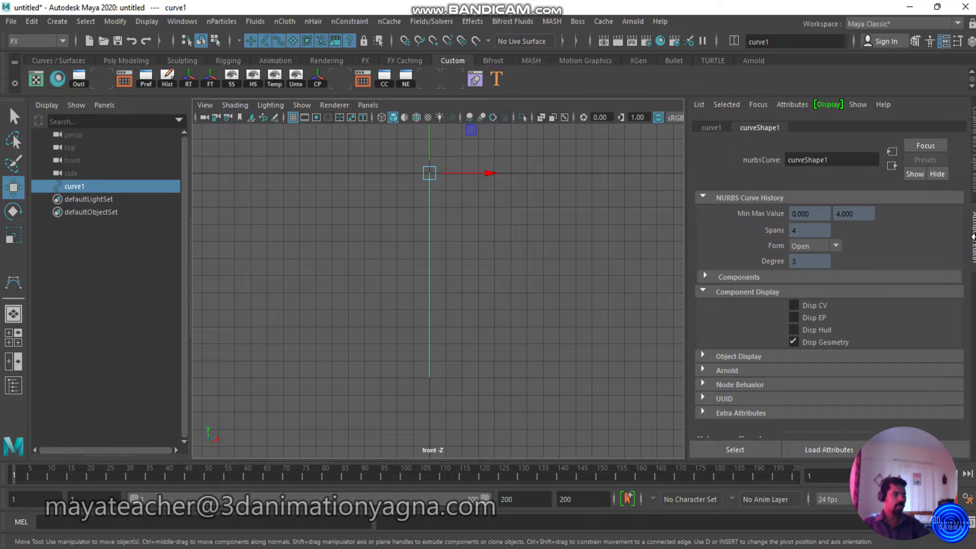
click(814, 305)
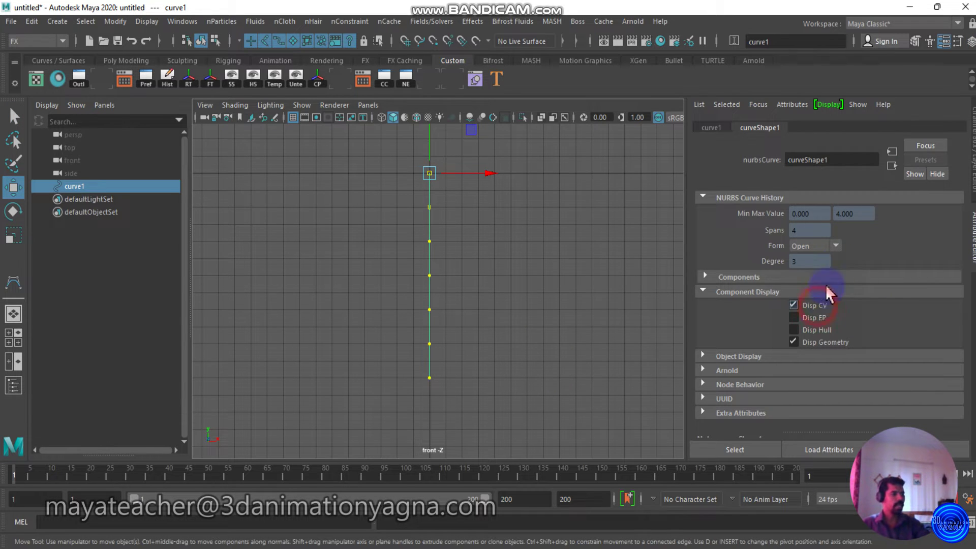
click(945, 42)
Step: Rename the curve as INPUT_CURV
double_click(83, 189)
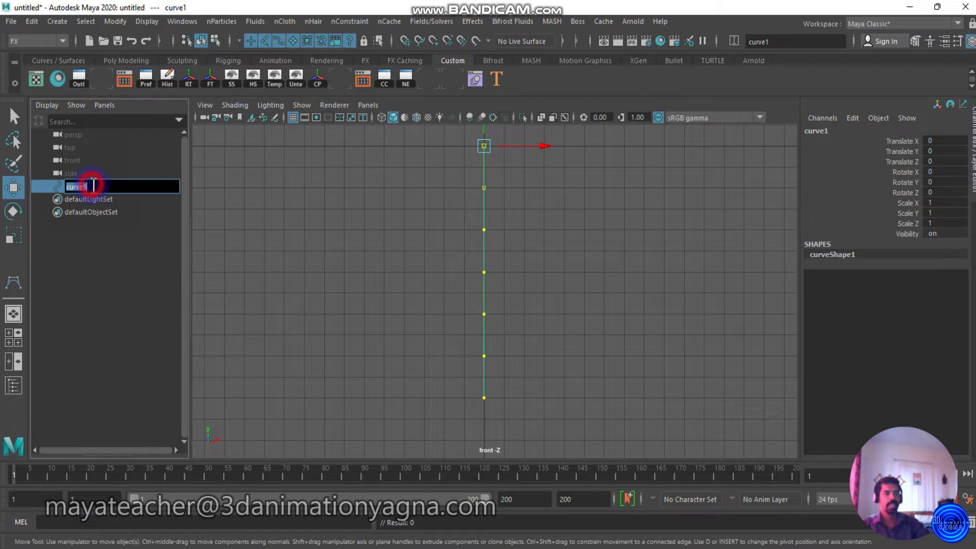
key(Caps_Lock)
text(INPU)
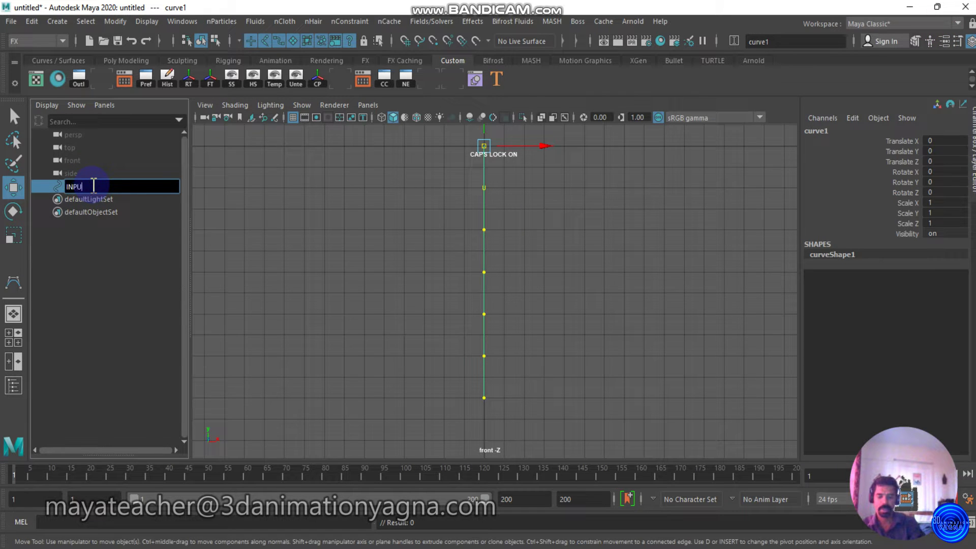
text(T CURV)
key(Caps_Lock)
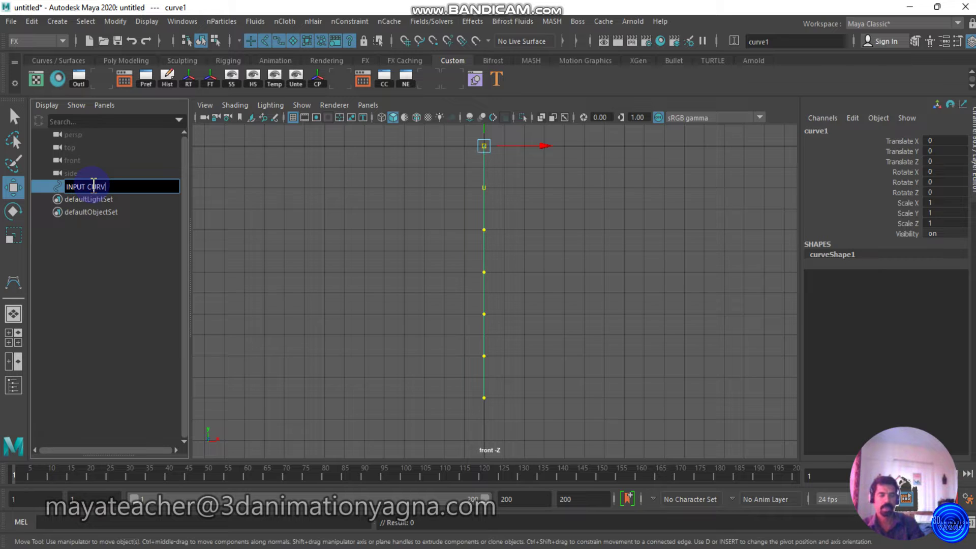
key(Return)
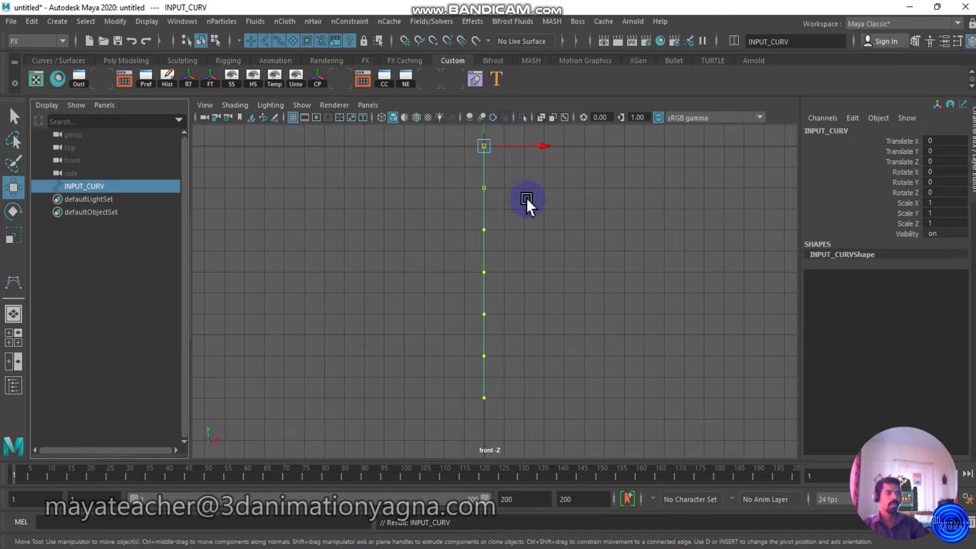
Step: Make INPUT_CURV dynamic with nHair's Make Selected Curves Dynamic command
alt+middle_drag(529, 219, 544, 240)
click(34, 42)
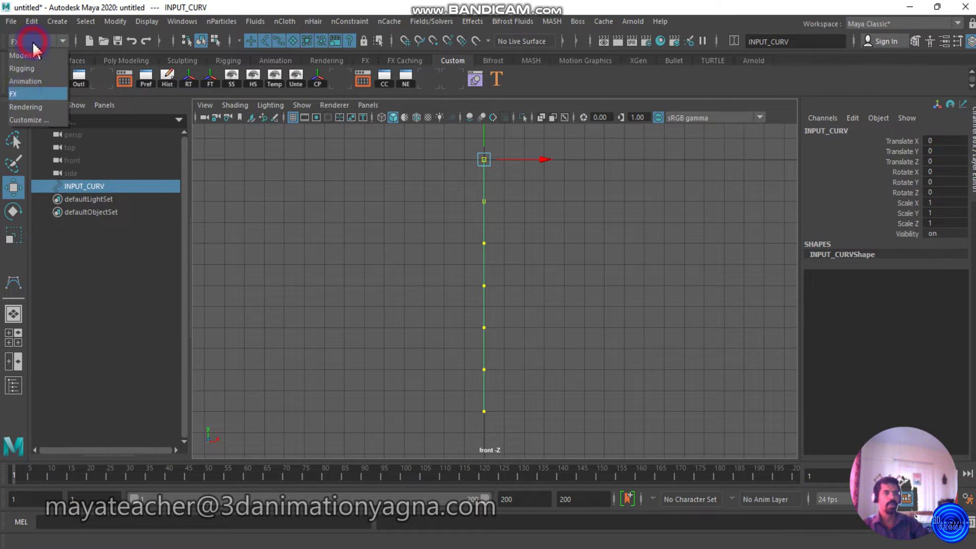
click(25, 95)
click(311, 24)
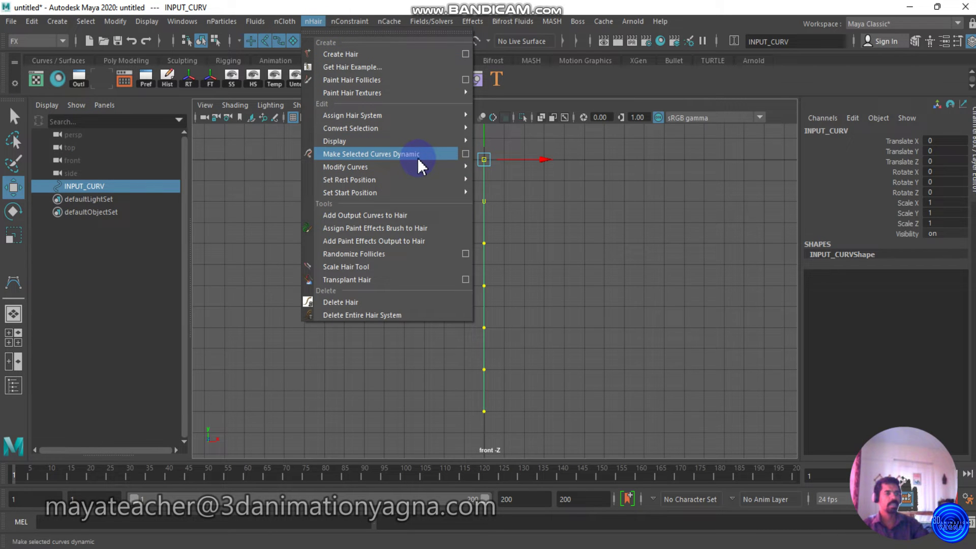
click(465, 154)
click(563, 93)
click(580, 118)
click(607, 301)
click(606, 303)
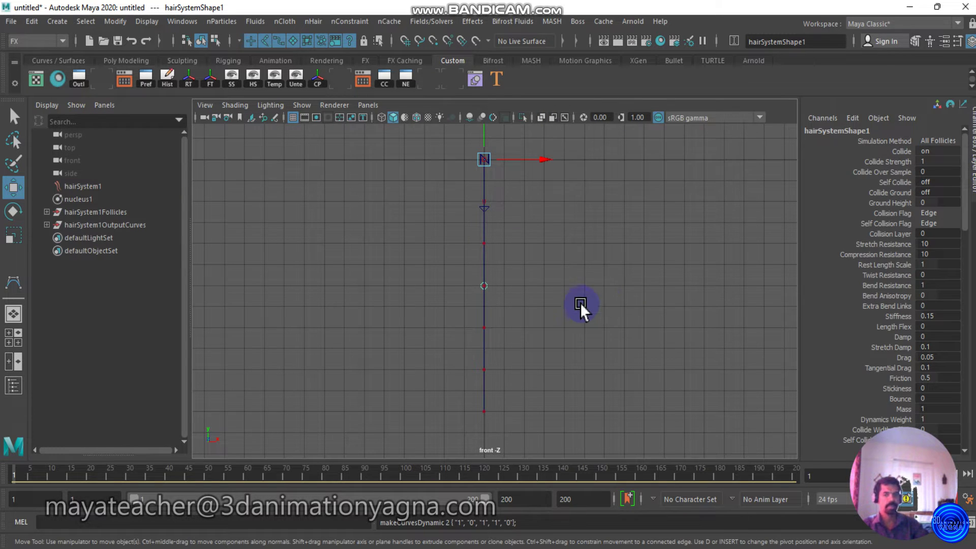
Step: Expand the hair system's follicle and output curve groups and rename the output curve as OUTPUT_CURV
alt+middle_drag(554, 270, 552, 288)
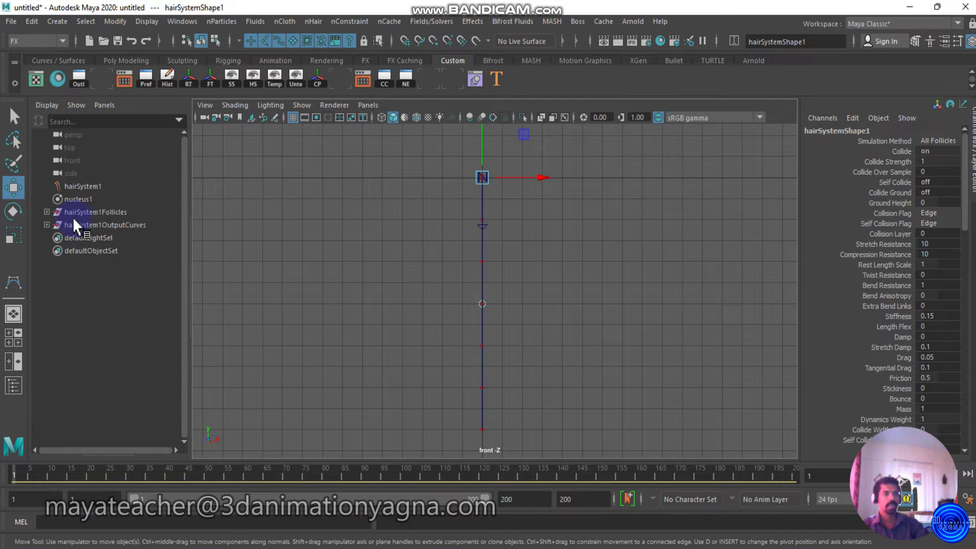
click(47, 225)
click(46, 212)
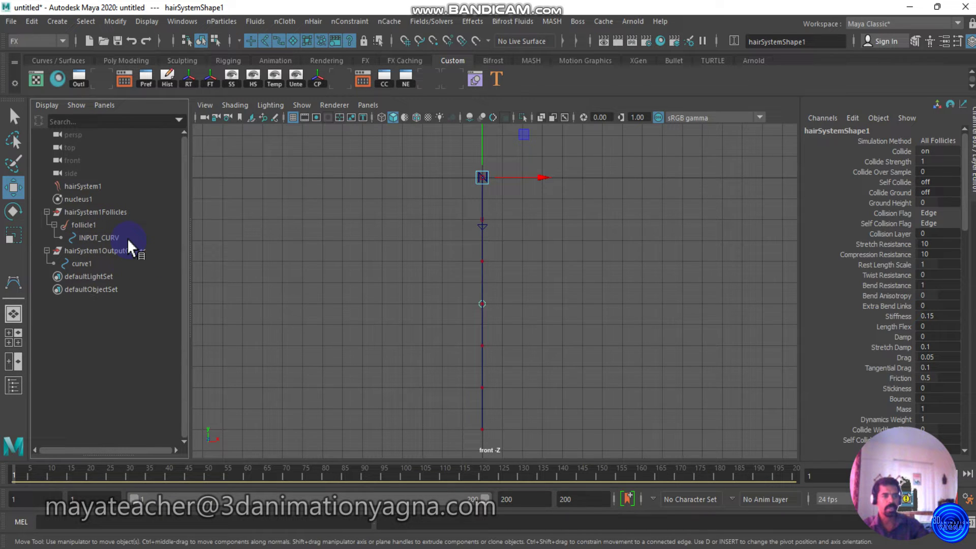
double_click(97, 263)
key(Caps_Lock)
text(OUTPUT)
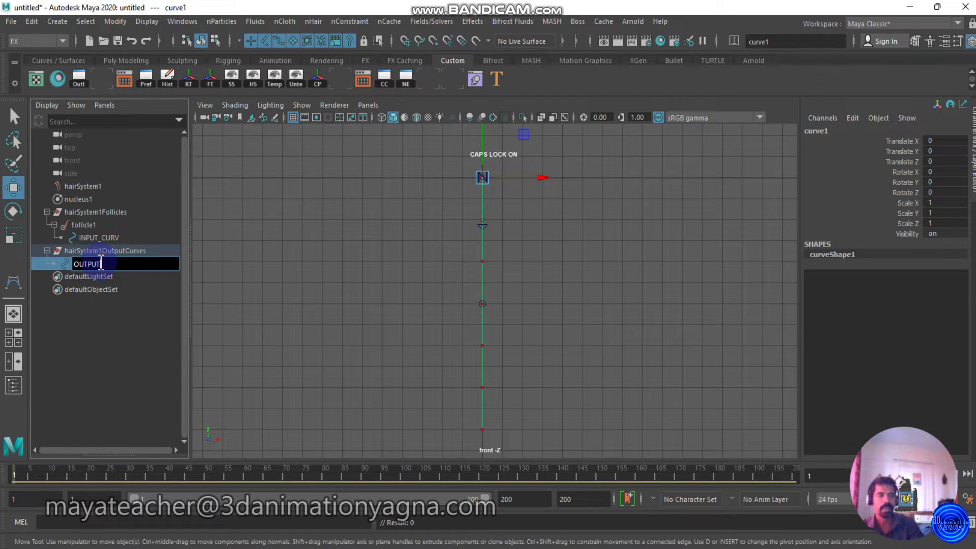
text(_CURV)
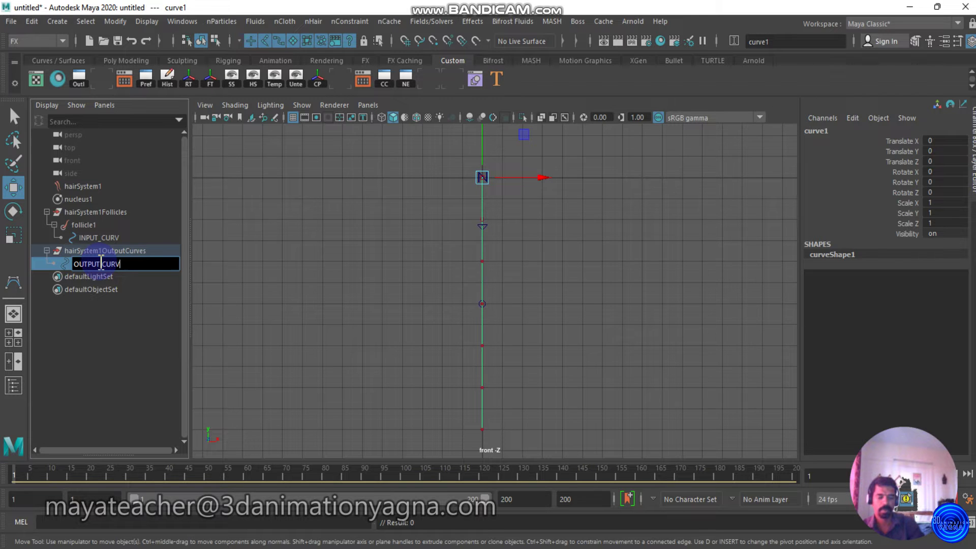
key(Return)
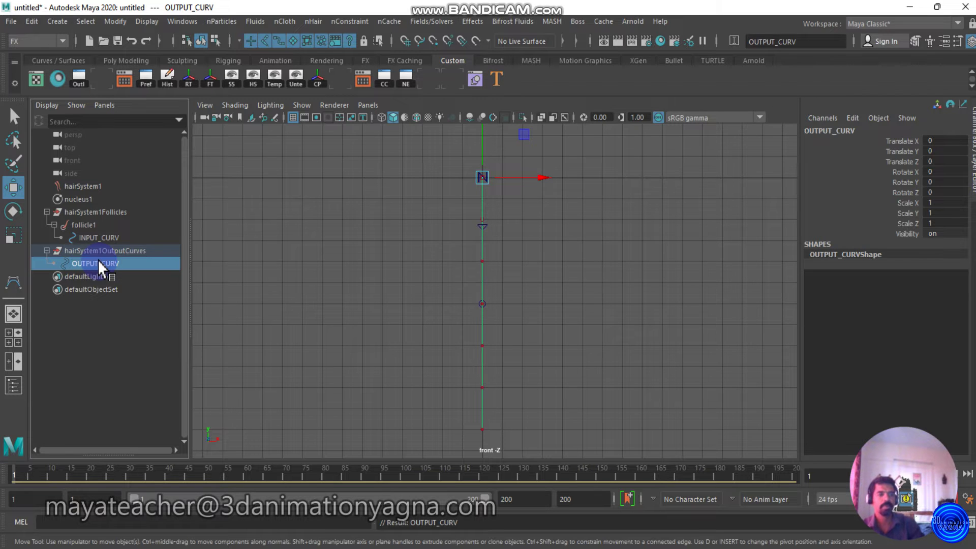
Step: Hide INPUT_CURV and turn on the display of control vertices for OUTPUT_CURV
click(117, 242)
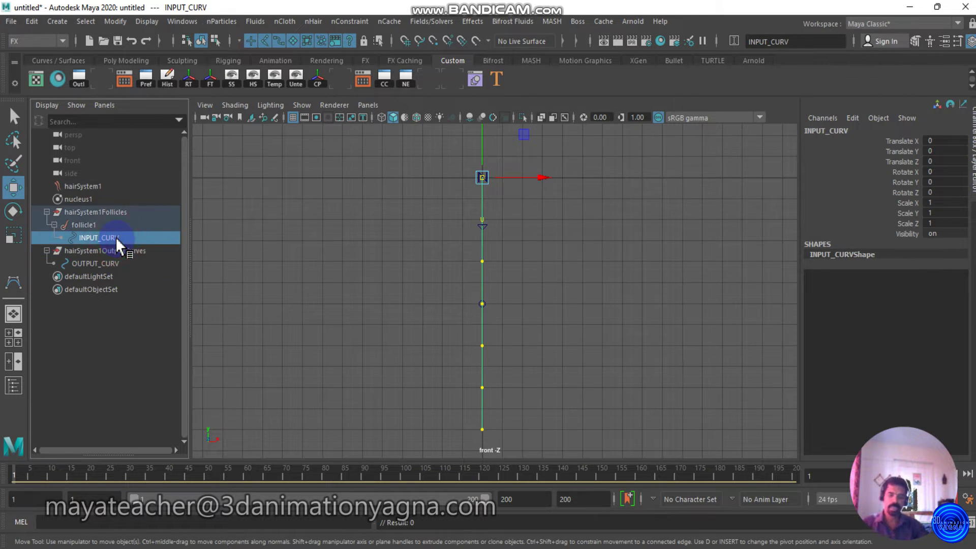
key(ctrl+h)
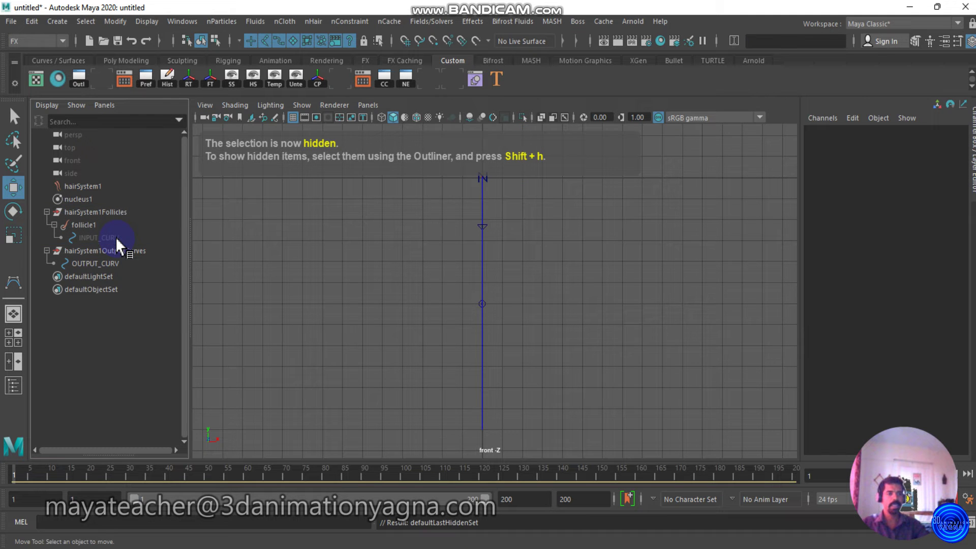
click(107, 264)
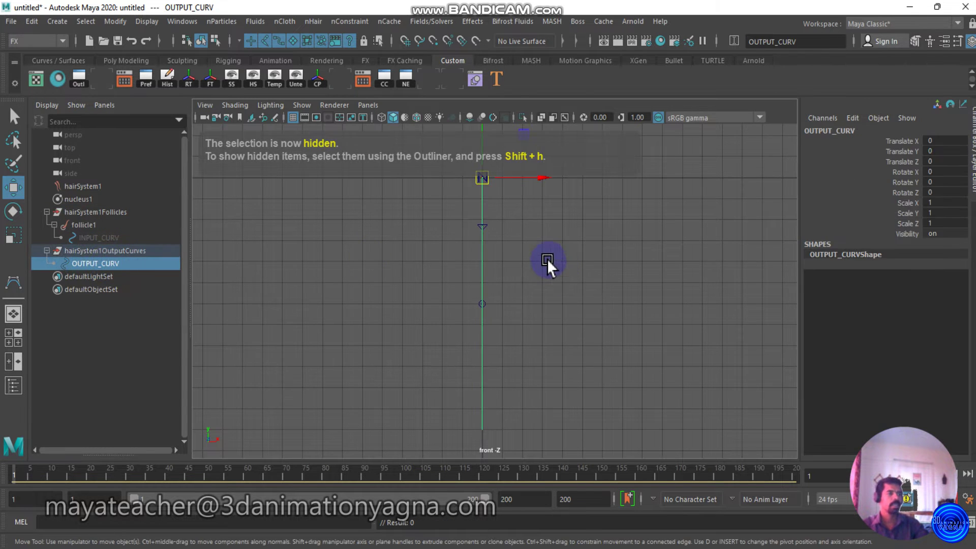
key(ctrl+a)
click(794, 305)
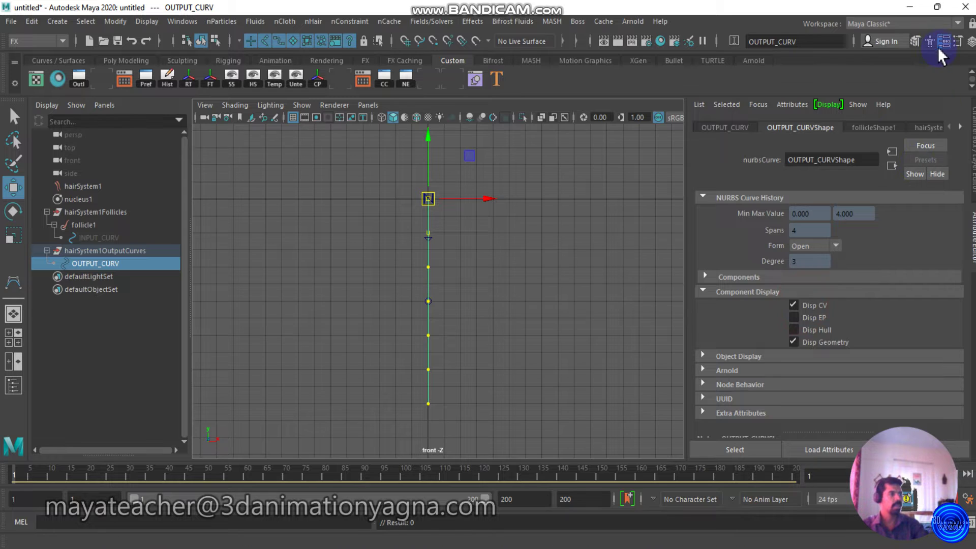
click(945, 41)
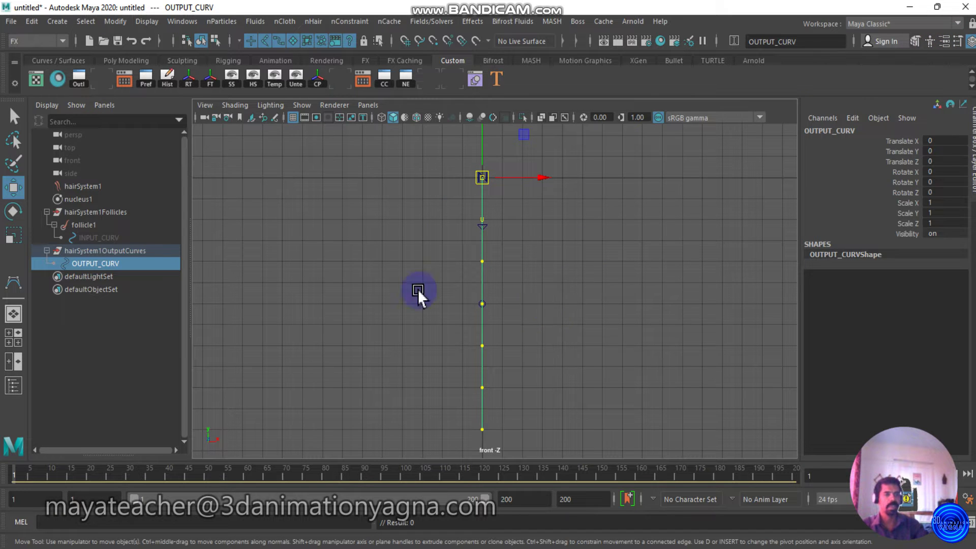
Step: Parent the hairSystem1Follicles group under hairSystem1OutputCurves
click(96, 212)
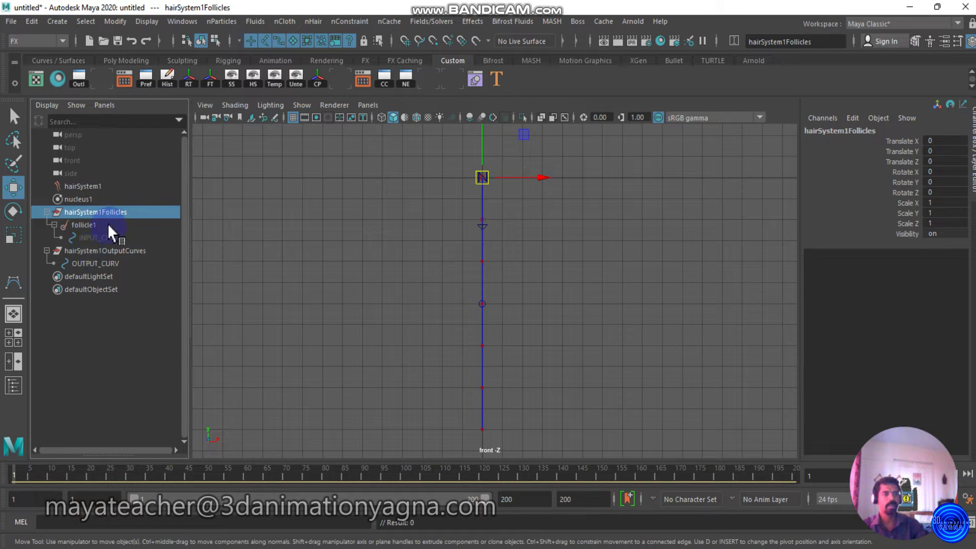
drag(102, 221, 115, 253)
click(54, 238)
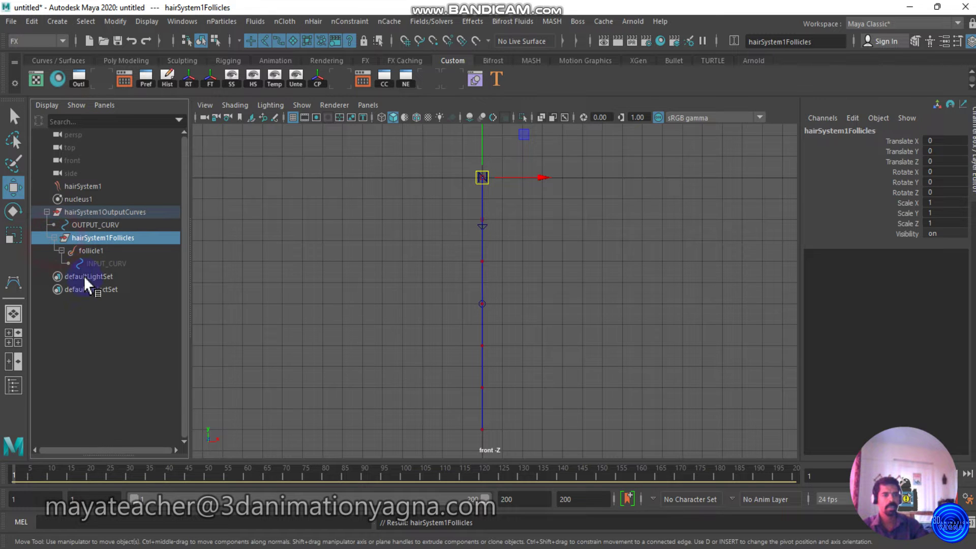
Step: Run the MEL command "arclen -ch 1" on OUTPUT_CURV to add a curve info node
click(113, 224)
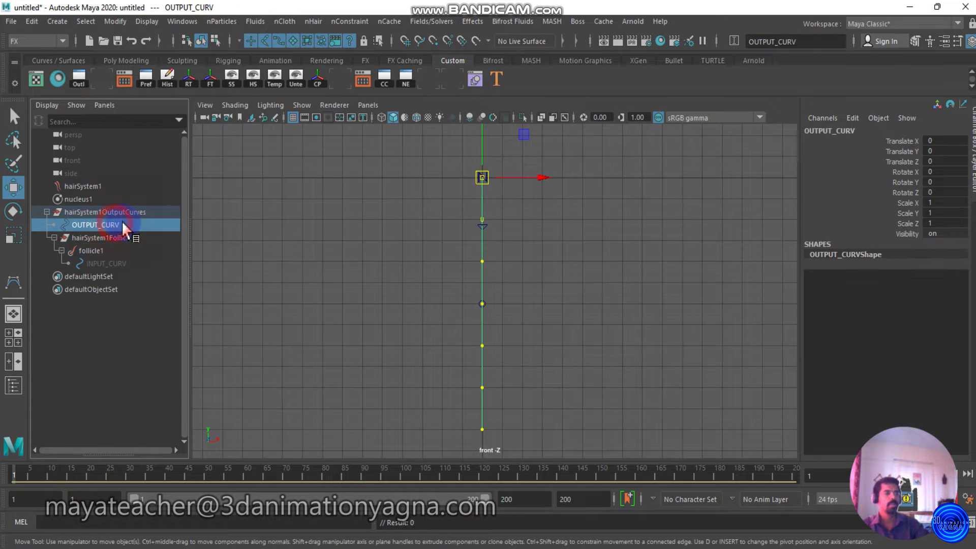
alt+middle_drag(493, 270, 497, 254)
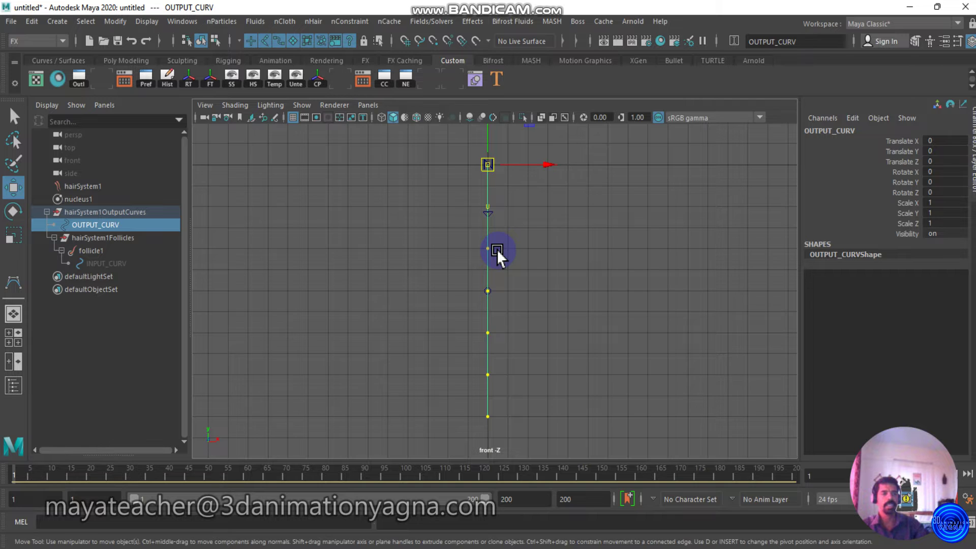
key(q)
click(71, 527)
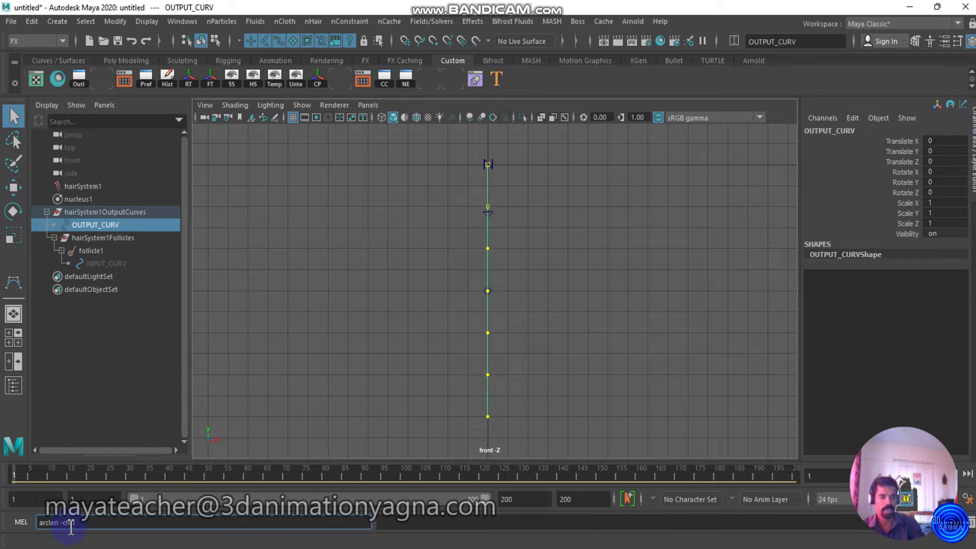
key(Return)
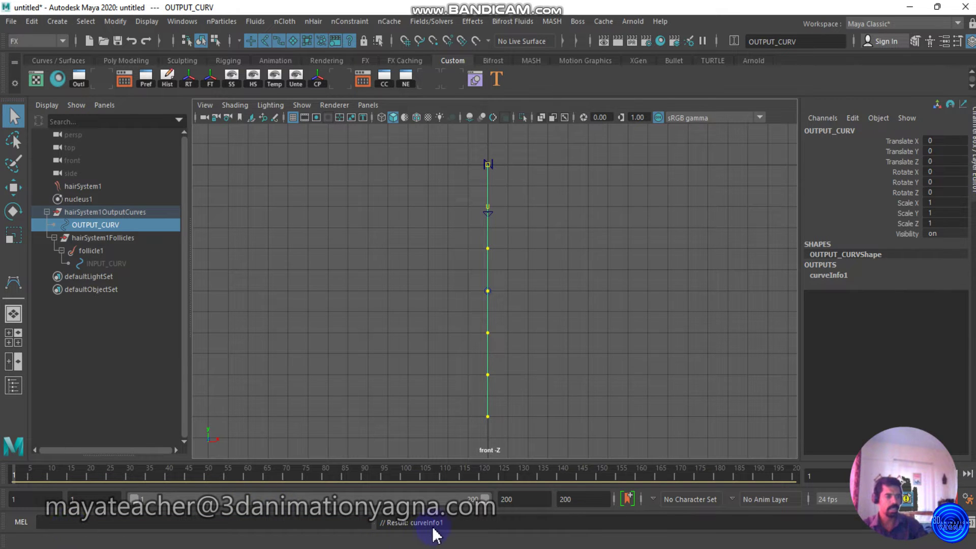
Step: Inspect the attributes of the curveInfo1 node attached to OUTPUT_CURV, including its arc length and control points
click(635, 108)
click(96, 224)
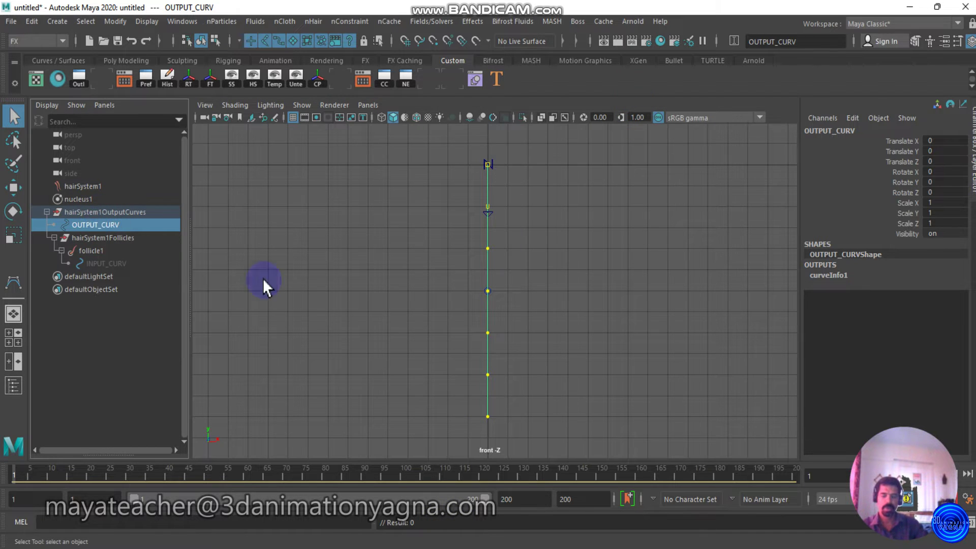
key(ctrl+a)
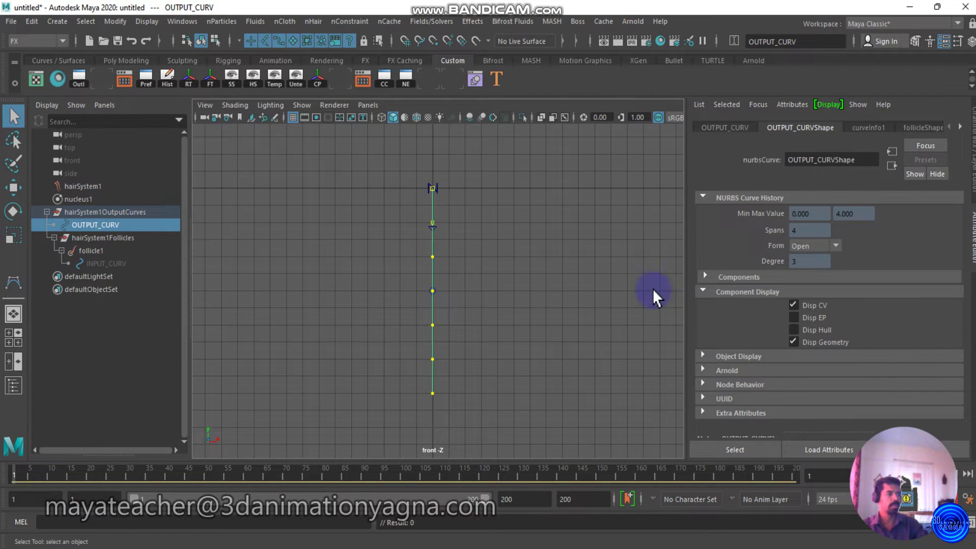
click(859, 127)
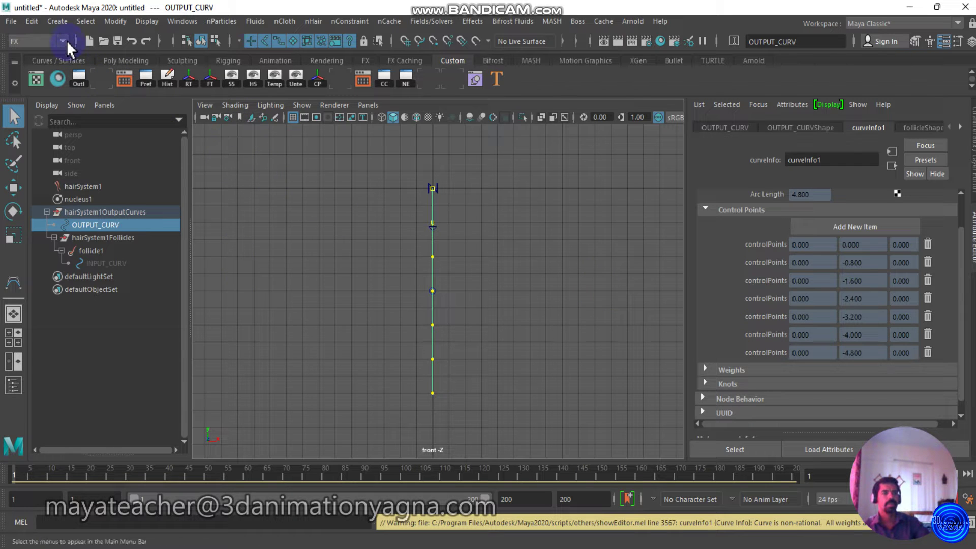
Step: Create a polygon Super Ellipse primitive at the origin
click(57, 21)
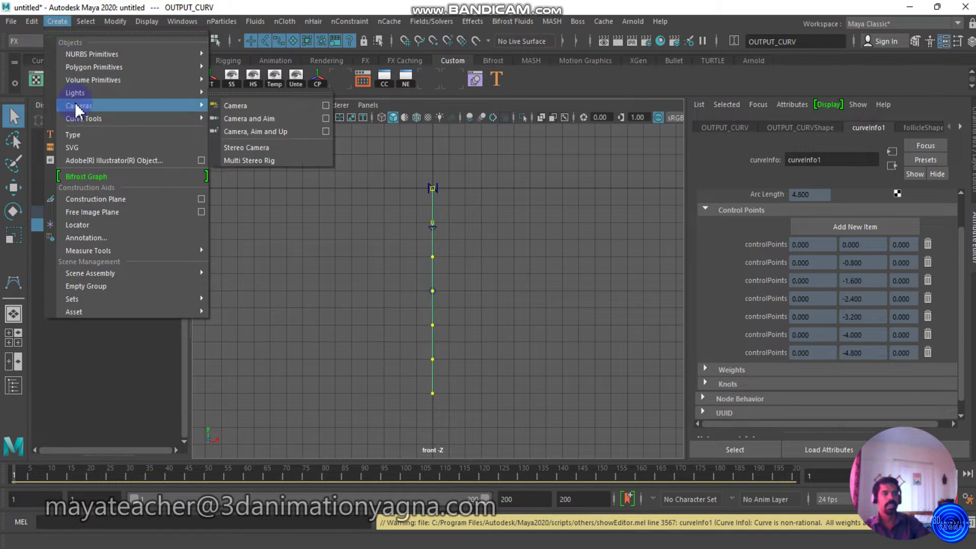
mouse_move(108, 71)
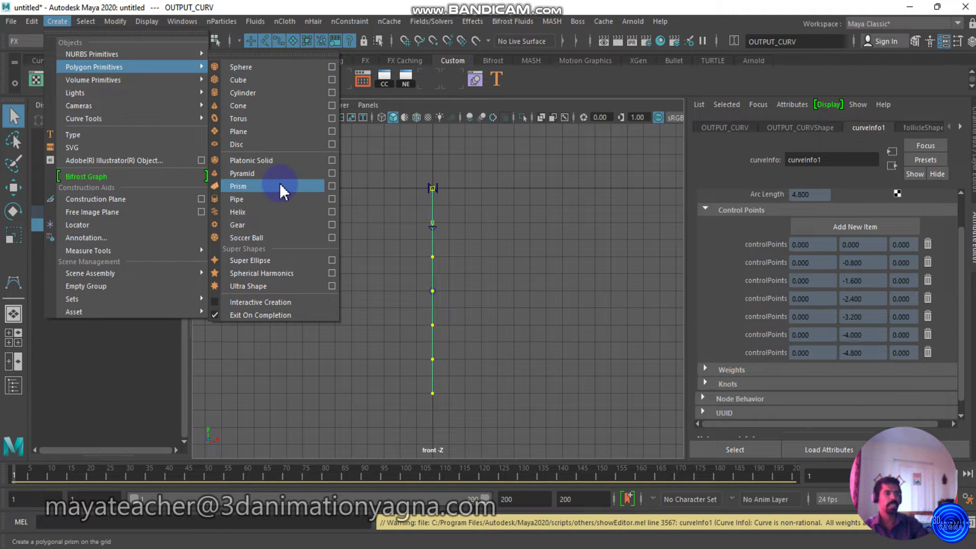
click(295, 263)
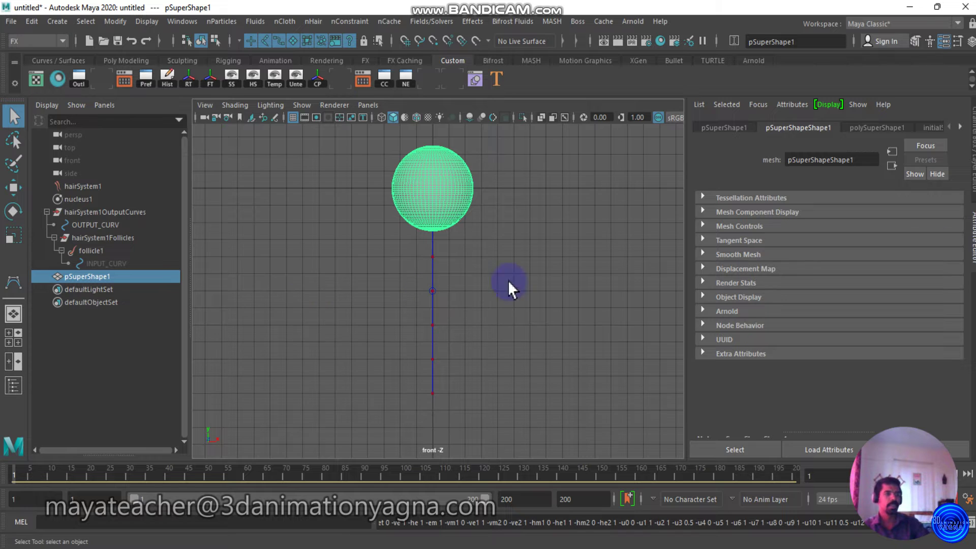
Step: Set the super shape's Radius to 0.5 and its Ellipse 0 value to 3.5
click(946, 41)
click(864, 275)
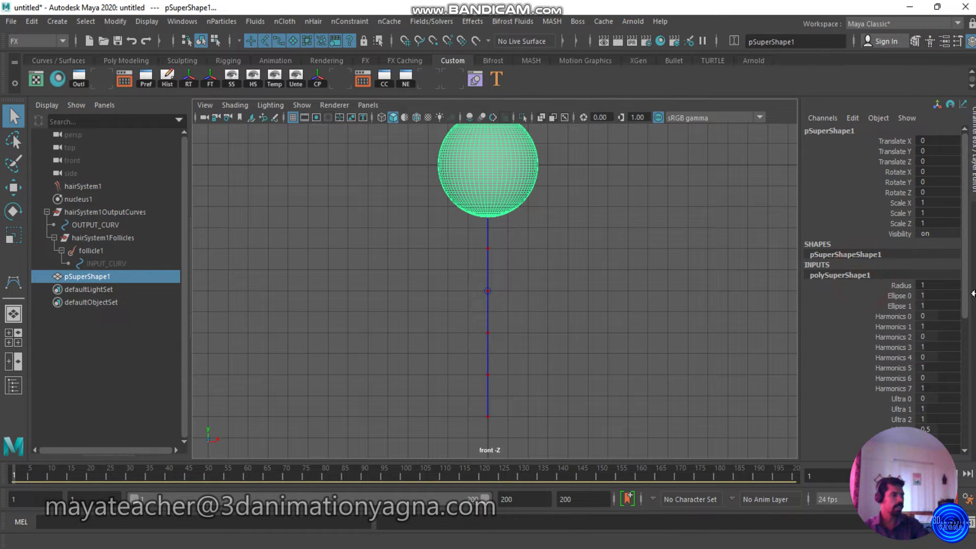
click(936, 286)
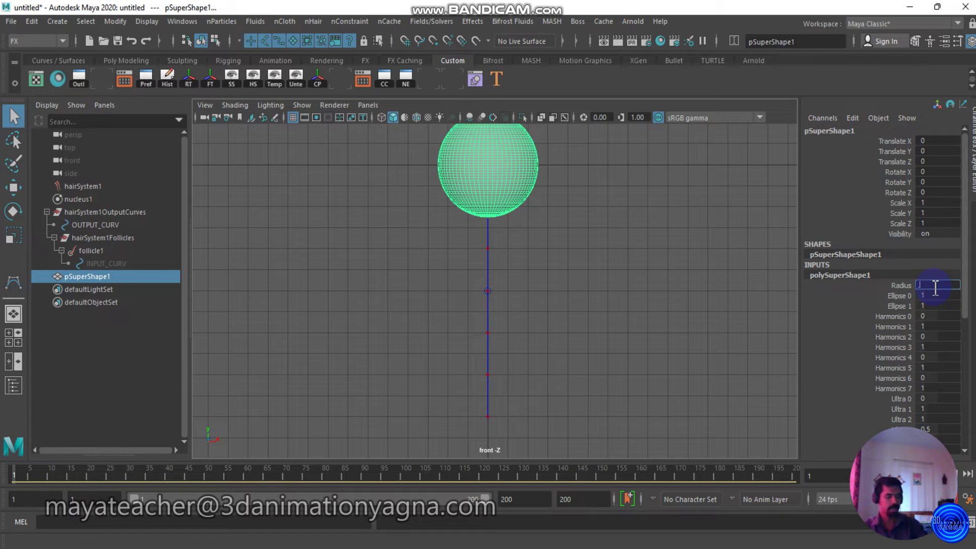
key(Return)
key(Tab)
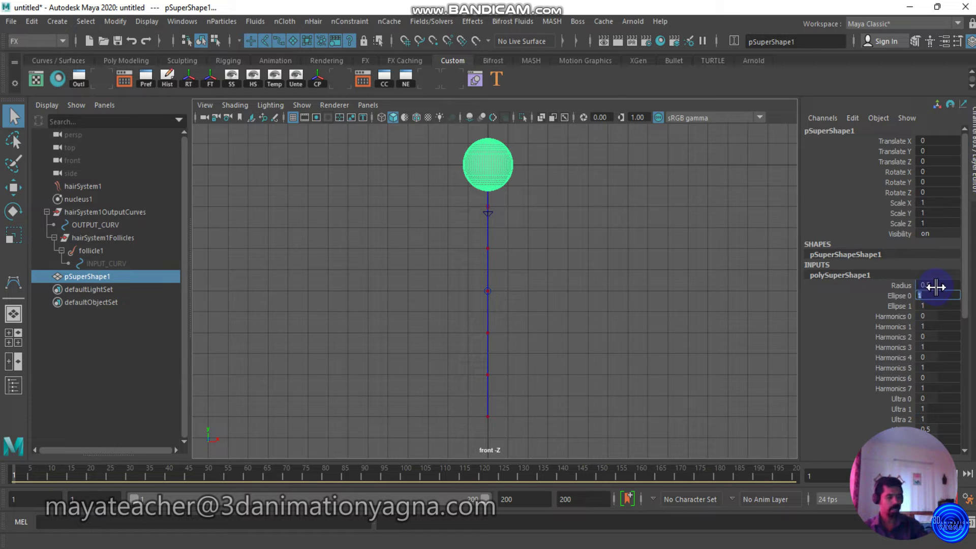
text(3.5)
key(Return)
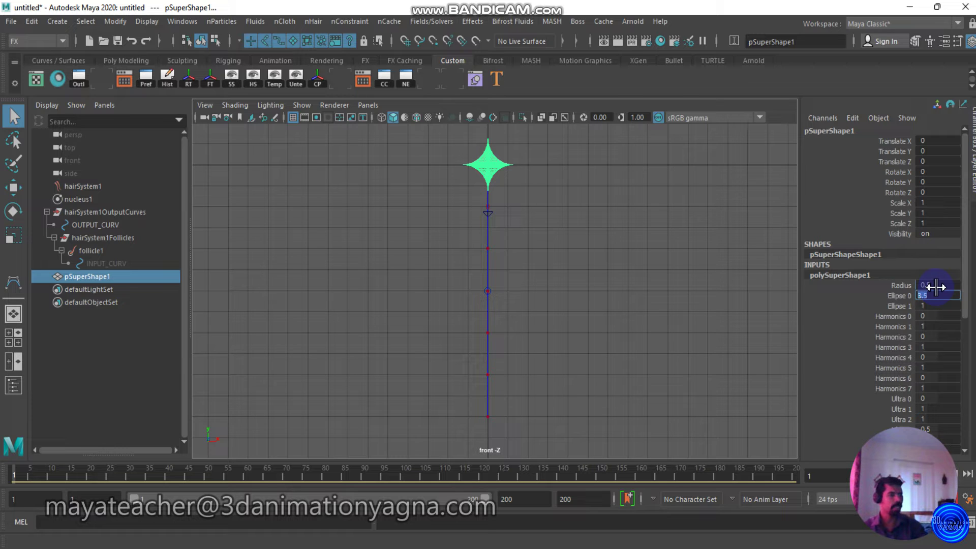
Step: Set both the Horizontal Divisions and Vertical Divisions of the super shape to 5
scroll(951, 354, down, 6)
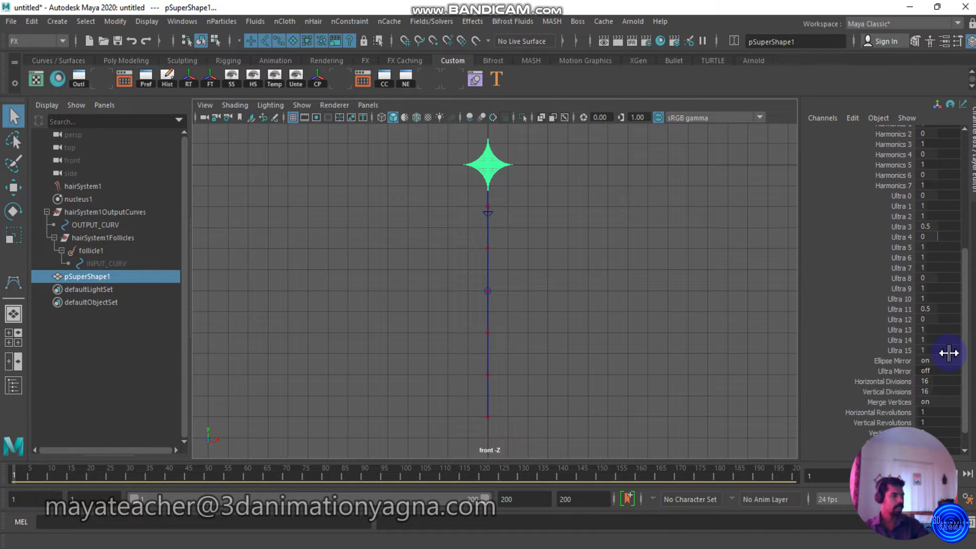
scroll(949, 353, down, 2)
drag(941, 358, 941, 370)
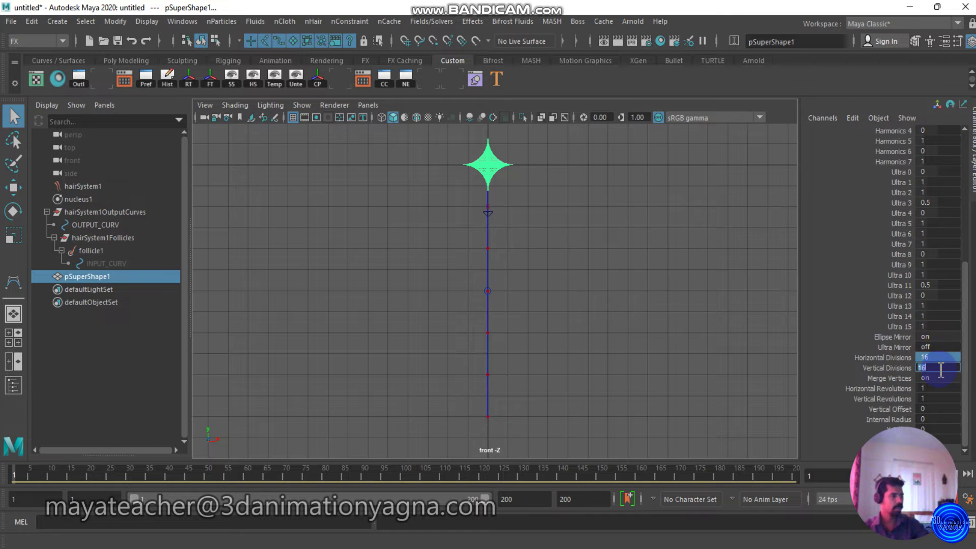
text(5)
key(Return)
click(669, 97)
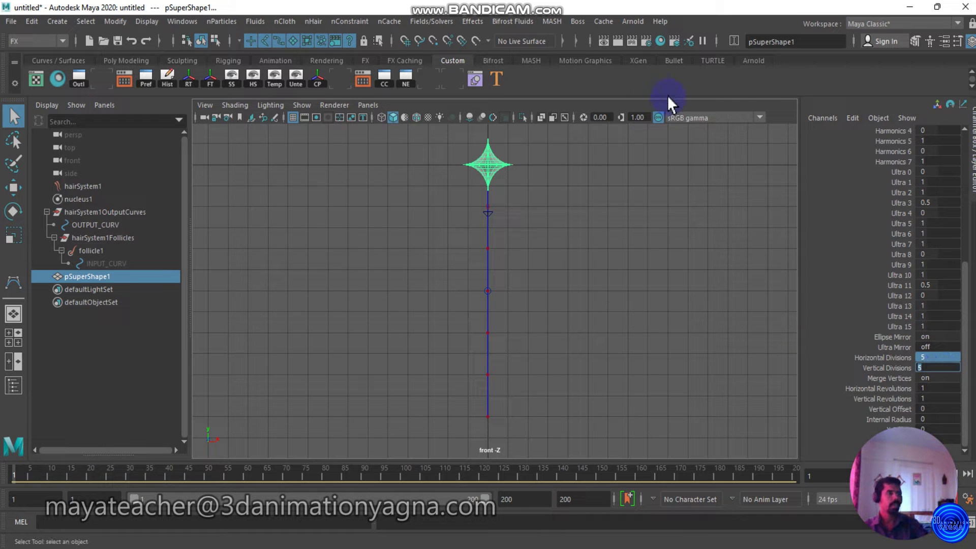
Step: Rename the pSuperShape1 object as bead1
scroll(530, 202, down, 3)
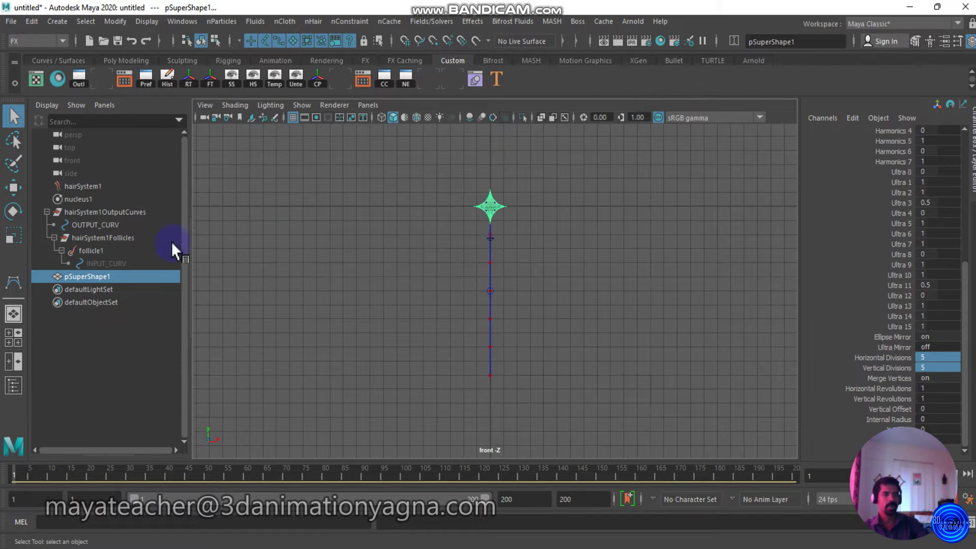
double_click(135, 279)
text(bead1)
key(Return)
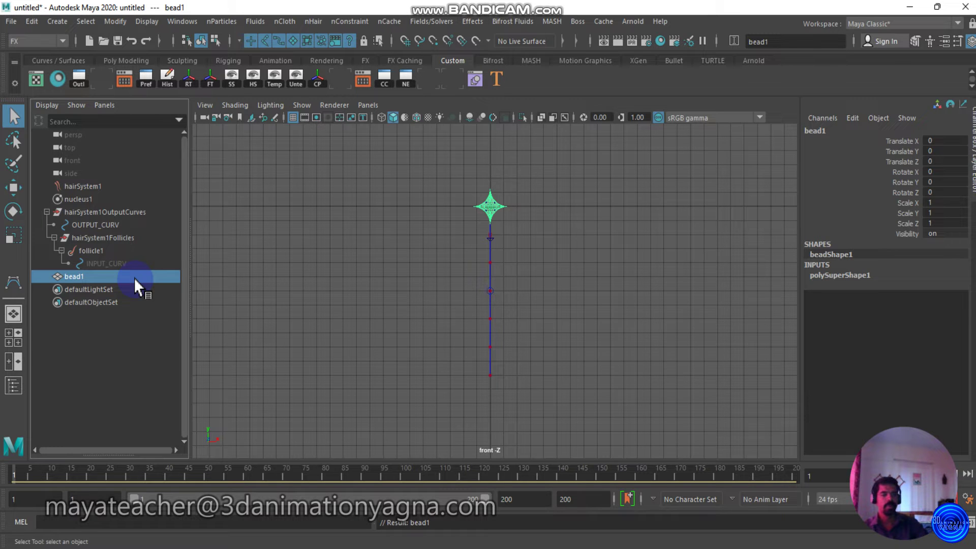
Step: Duplicate bead1 six times to get beads numbered up to bead7, and clear the selection
key(ctrl+d)
key(ctrl+d)
key(ctrl+d)
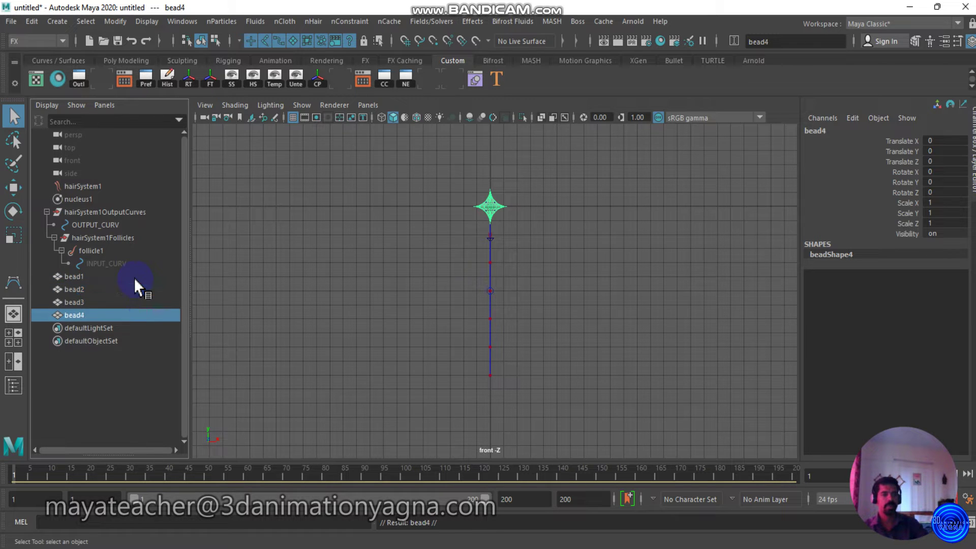
key(ctrl+d)
key(ctrl+d)
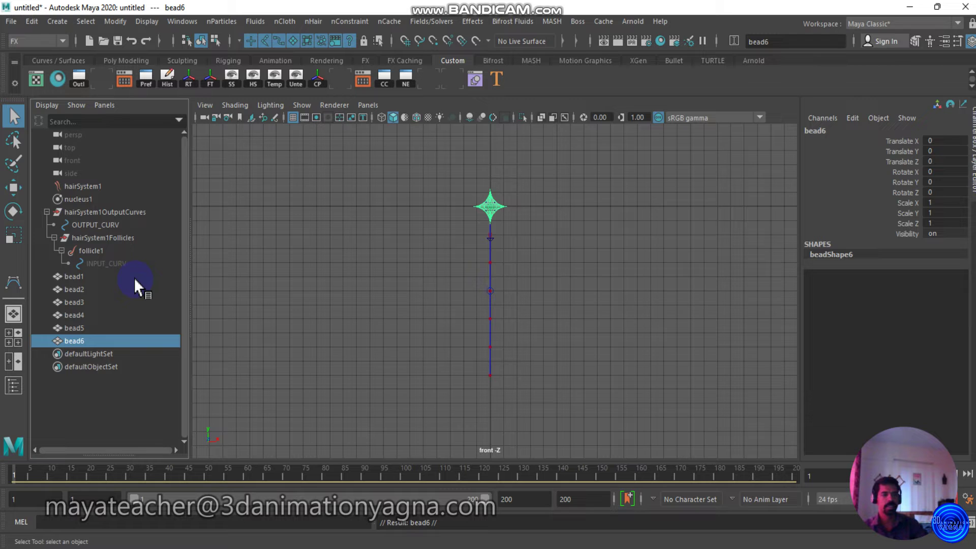
key(ctrl+d)
click(344, 257)
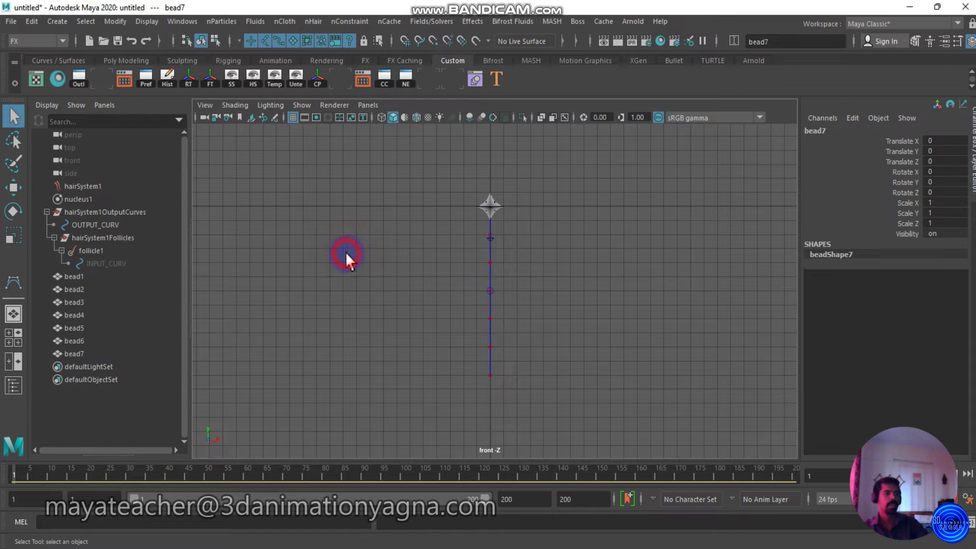
Step: Open the Connection Editor and load bead1 through bead7 as the input objects
alt+right_drag(442, 264, 494, 268)
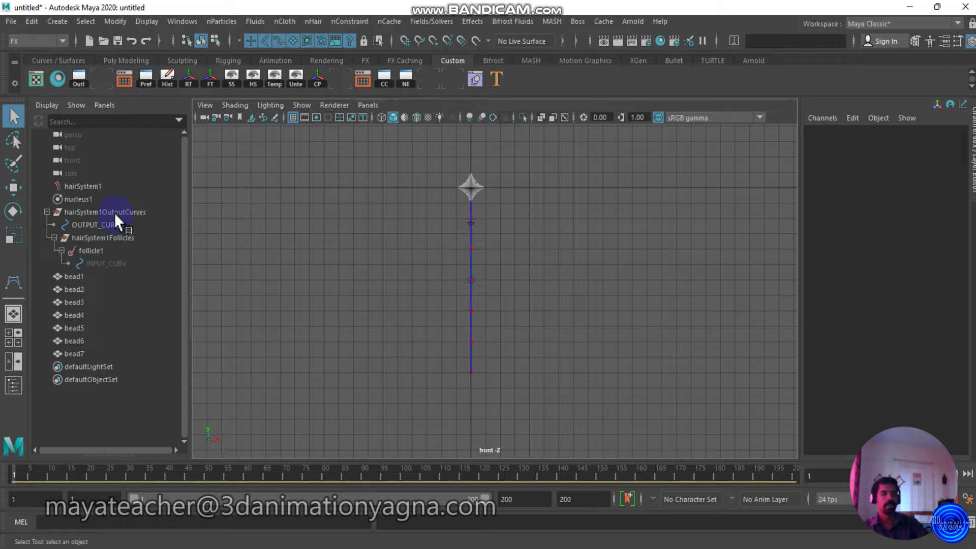
click(182, 21)
mouse_move(246, 96)
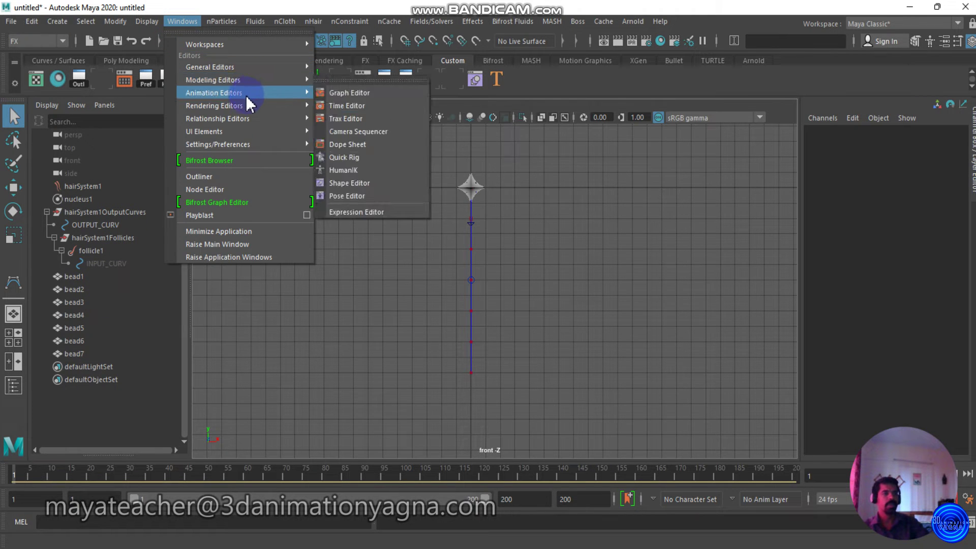
mouse_move(239, 65)
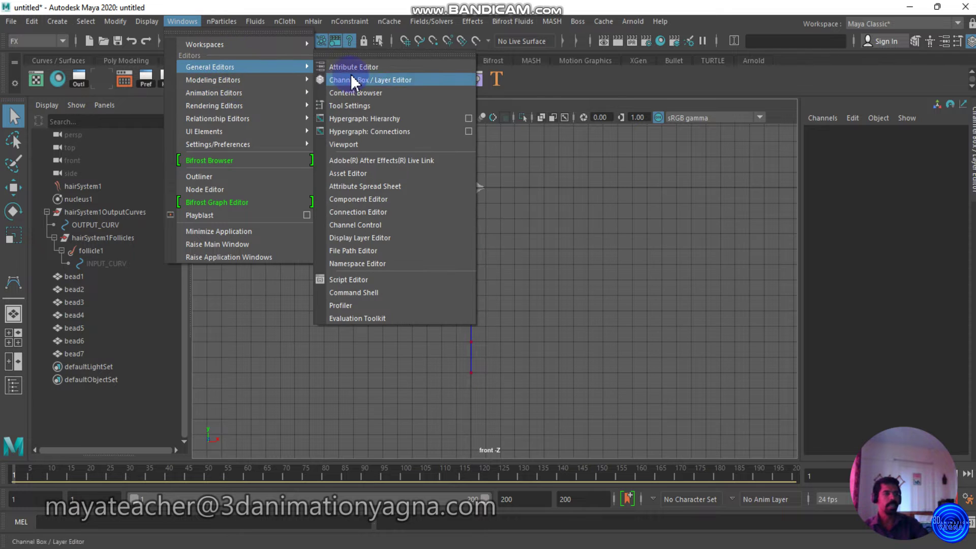
click(380, 213)
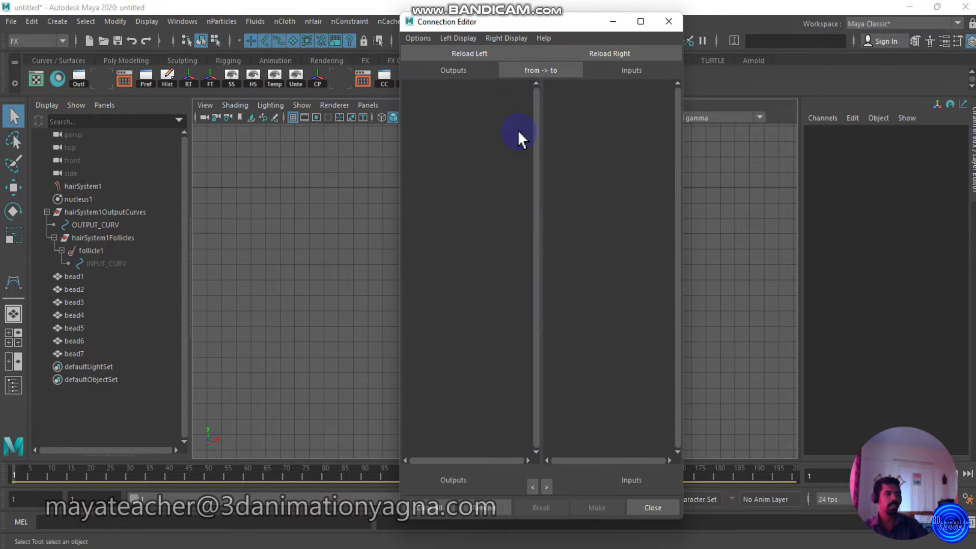
drag(517, 24, 653, 24)
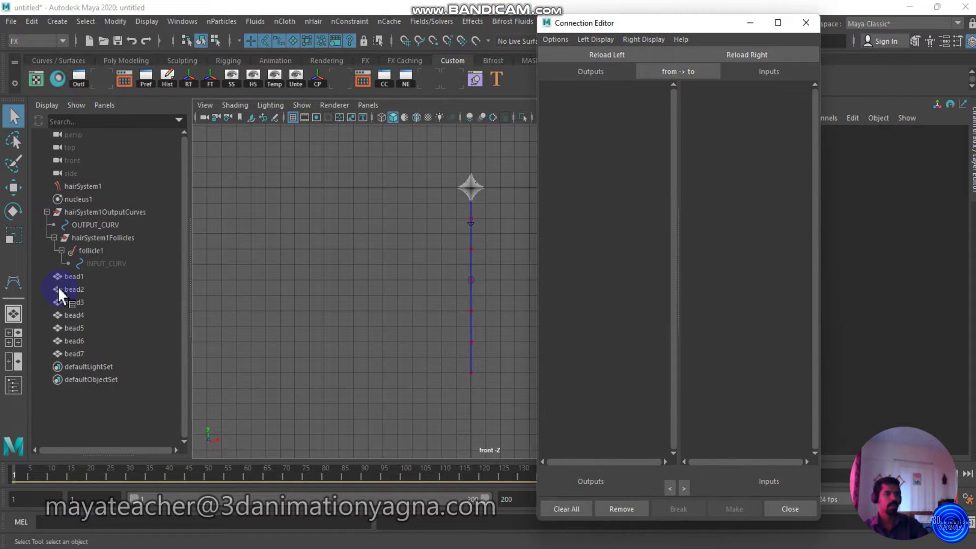
drag(89, 276, 89, 351)
click(759, 56)
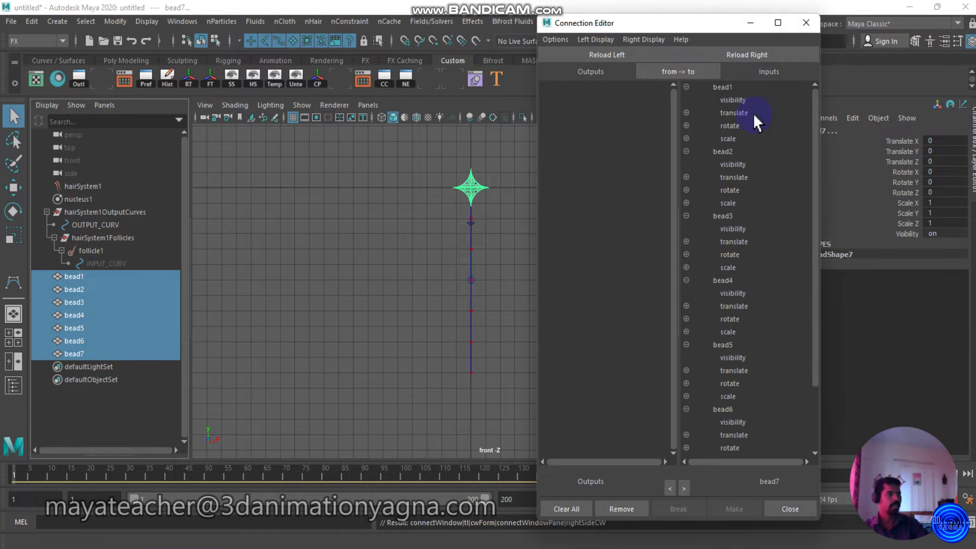
Step: Expand the translate attributes of all seven beads in the Connection Editor's inputs list
click(687, 113)
click(687, 216)
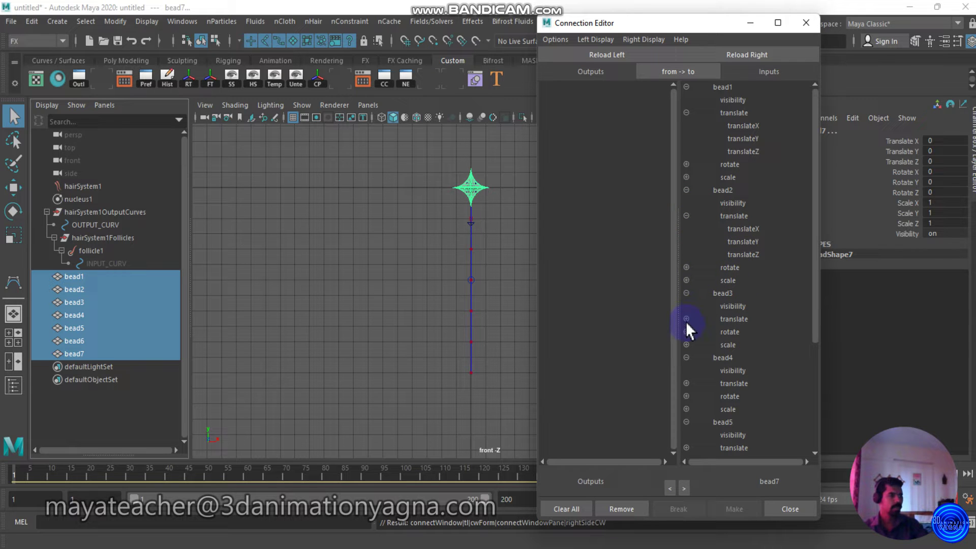
click(686, 319)
scroll(727, 291, down, 5)
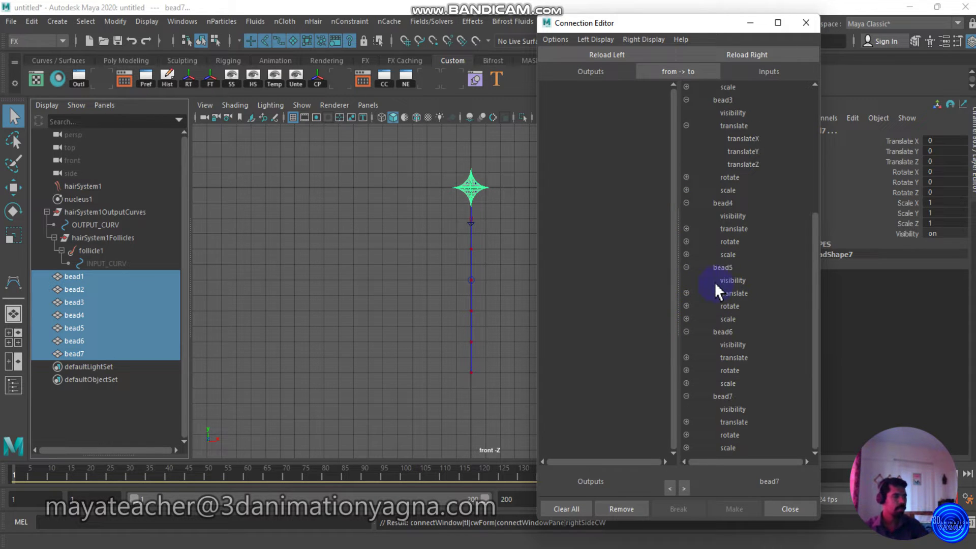
click(687, 294)
click(686, 229)
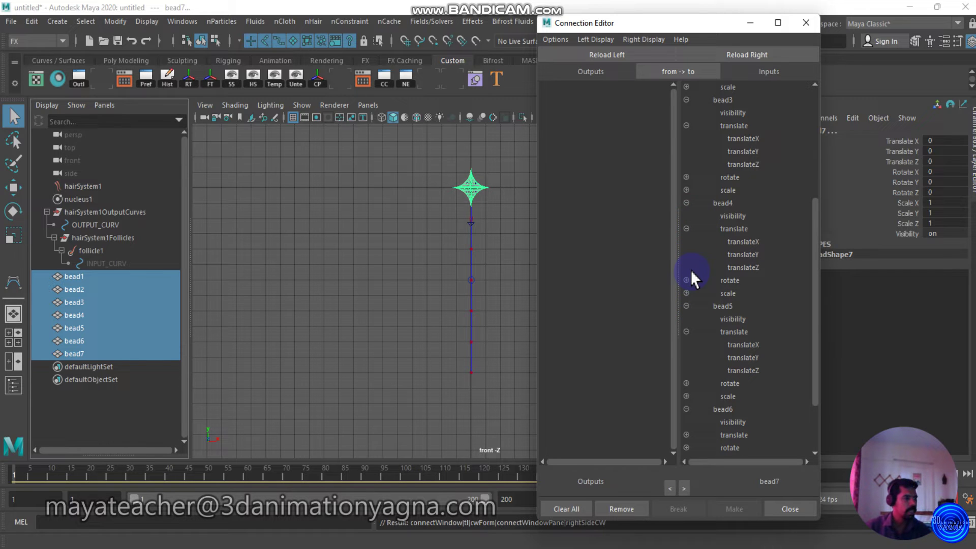
scroll(690, 270, down, 3)
click(686, 357)
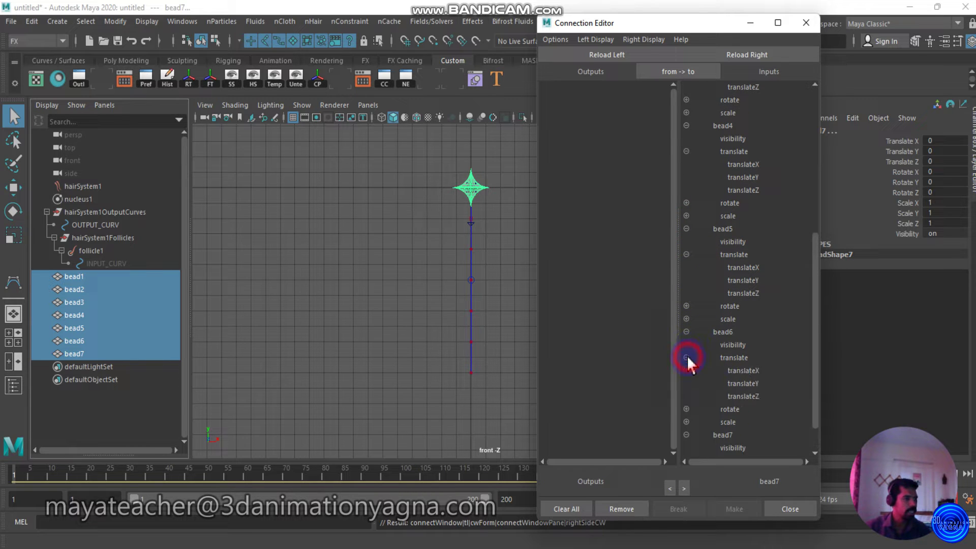
scroll(702, 366, down, 1)
click(686, 422)
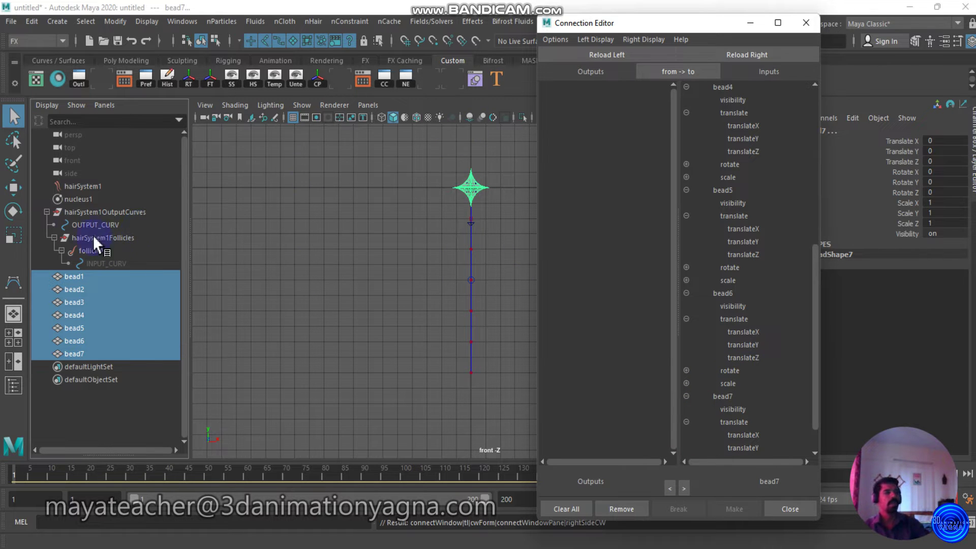
Step: Load OUTPUT_CURV's curveInfo1 node as the output source in the Connection Editor and expand its controlPoints attribute
click(128, 224)
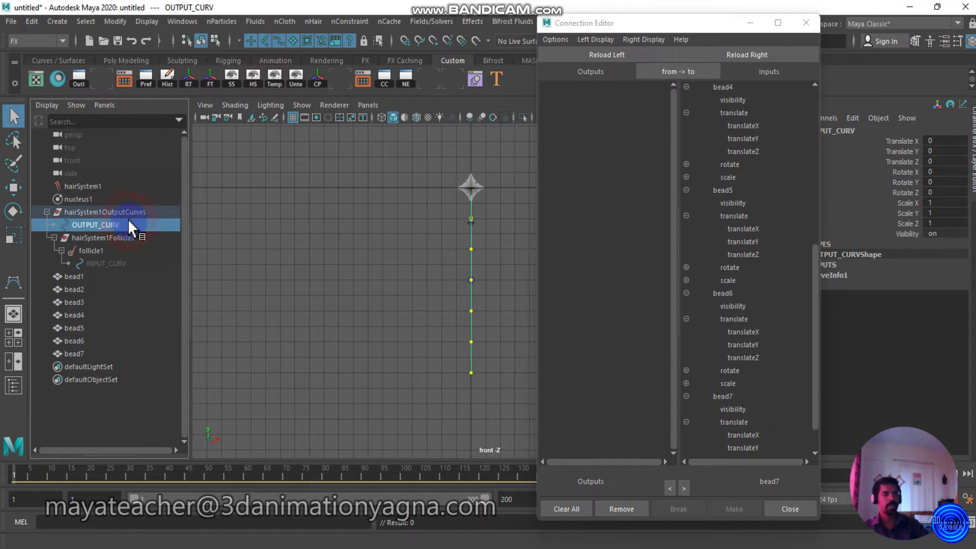
key(ctrl+a)
drag(724, 25, 597, 45)
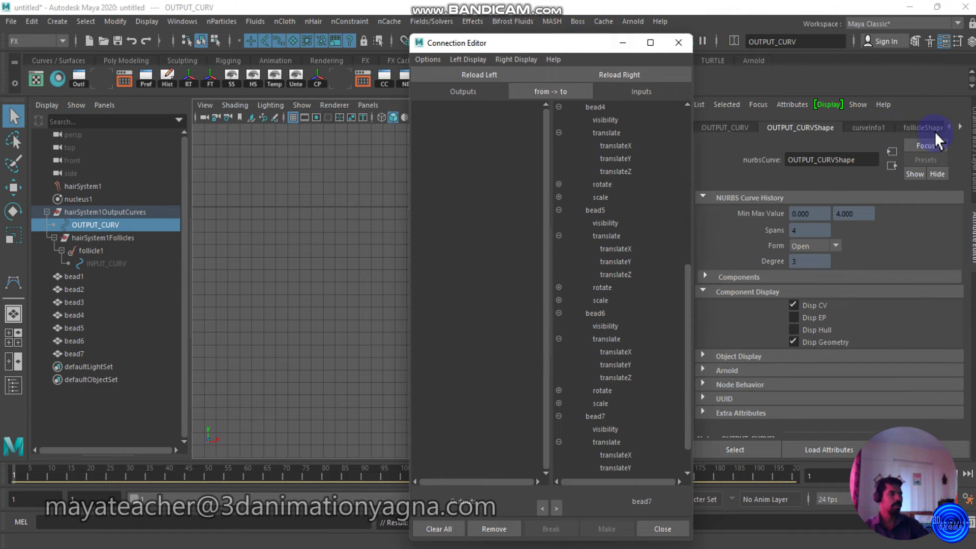
click(878, 127)
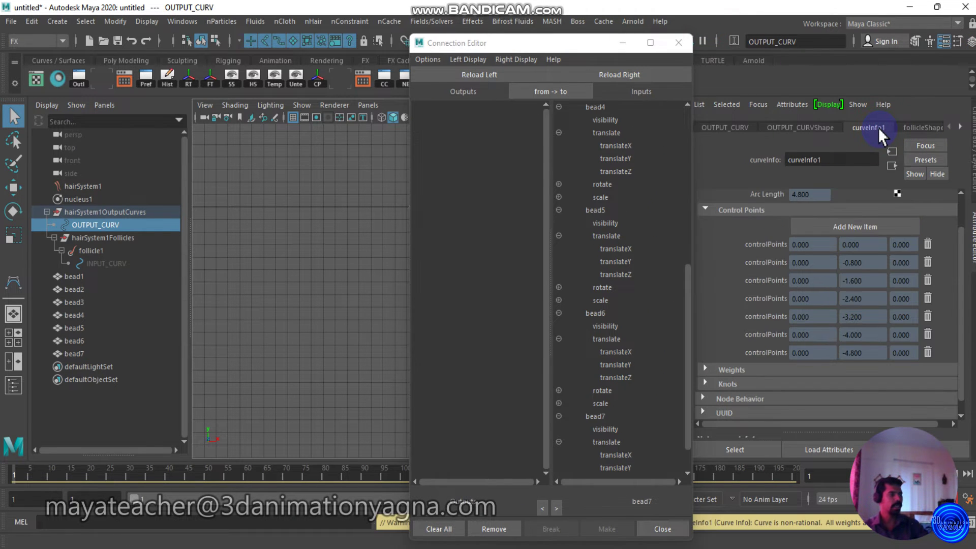
click(484, 75)
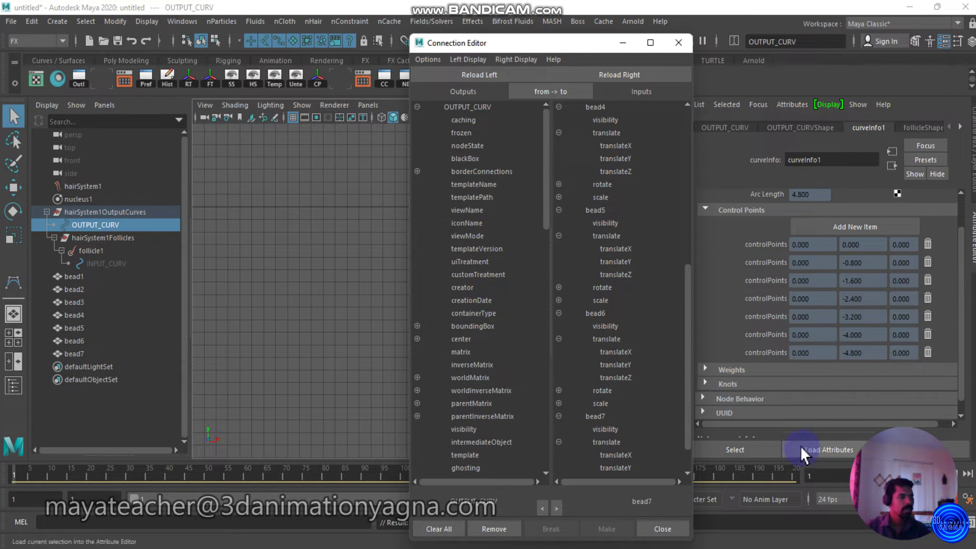
click(749, 449)
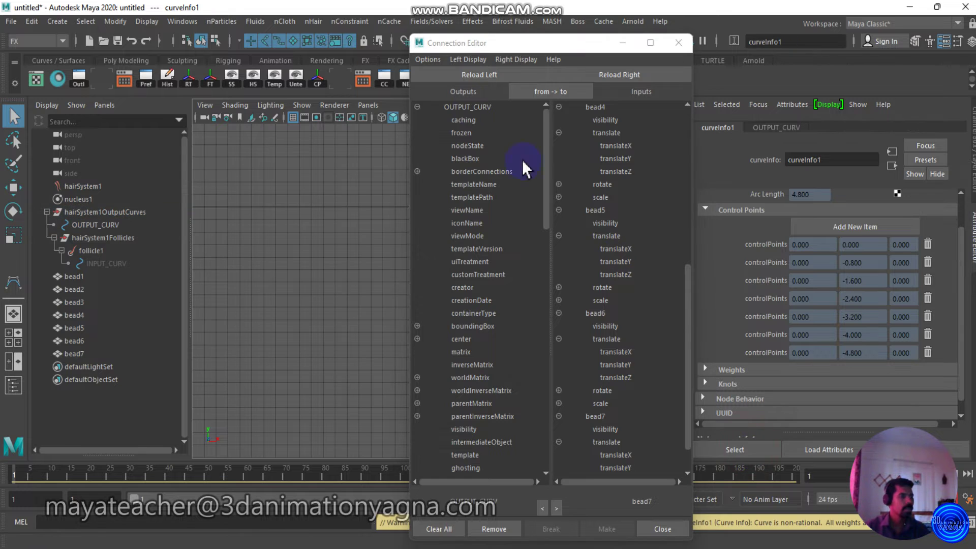
click(465, 75)
click(417, 184)
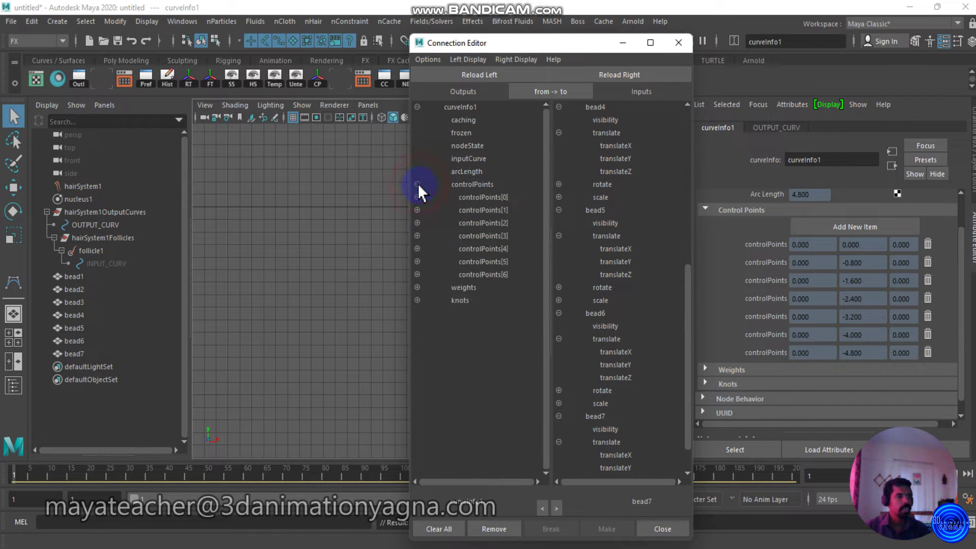
Step: Expand controlPoints[0] through controlPoints[6] of curveInfo1 in the outputs list to reach their x, y and z values
click(418, 197)
click(417, 248)
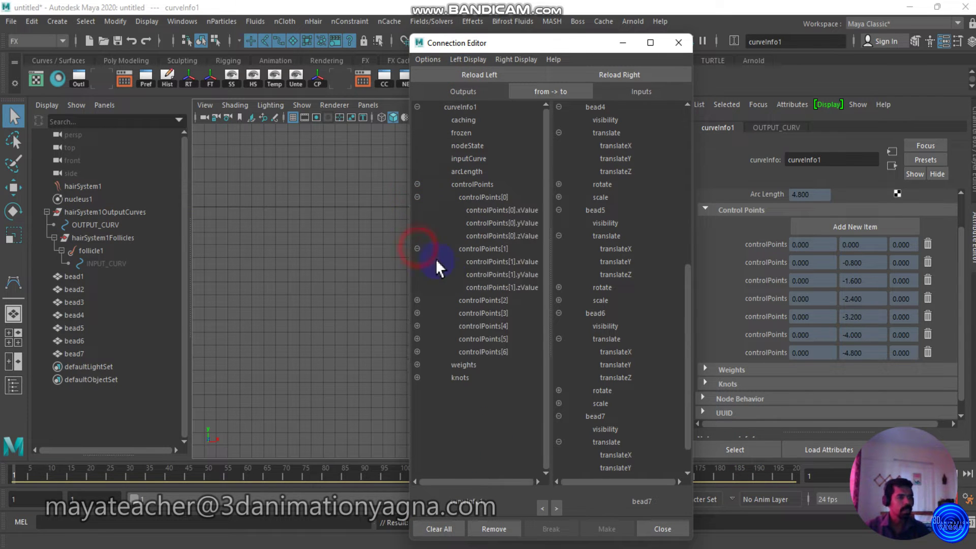
click(417, 300)
click(418, 352)
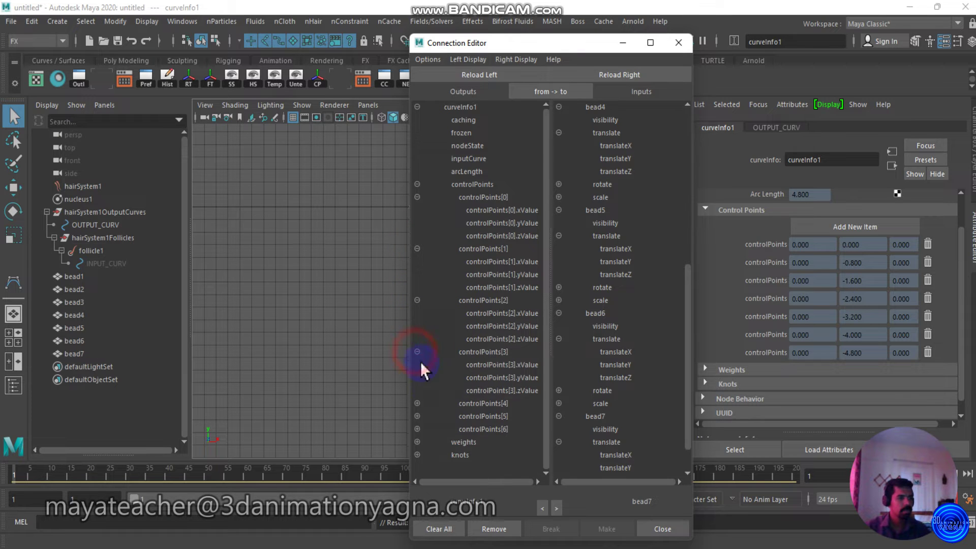
click(418, 403)
scroll(472, 447, down, 1)
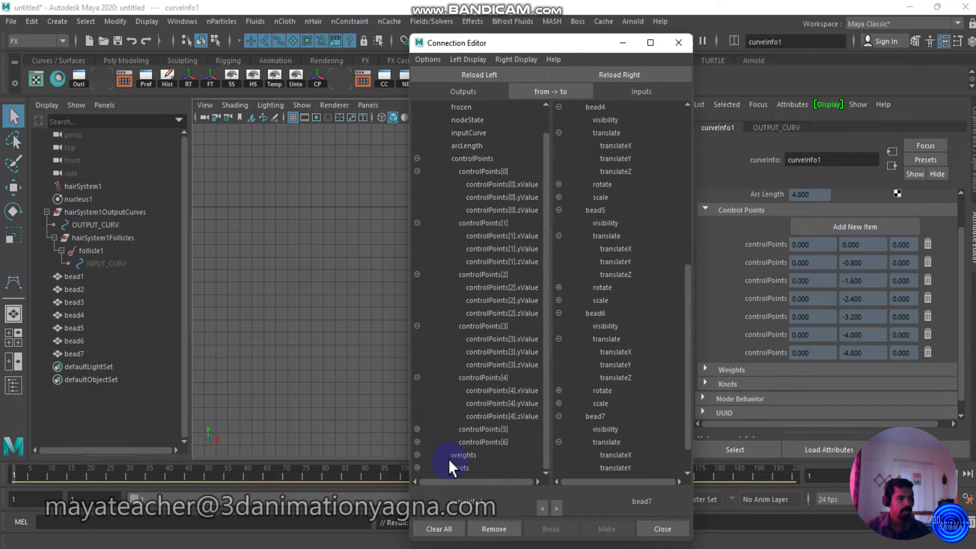
click(418, 429)
scroll(449, 422, down, 1)
click(417, 442)
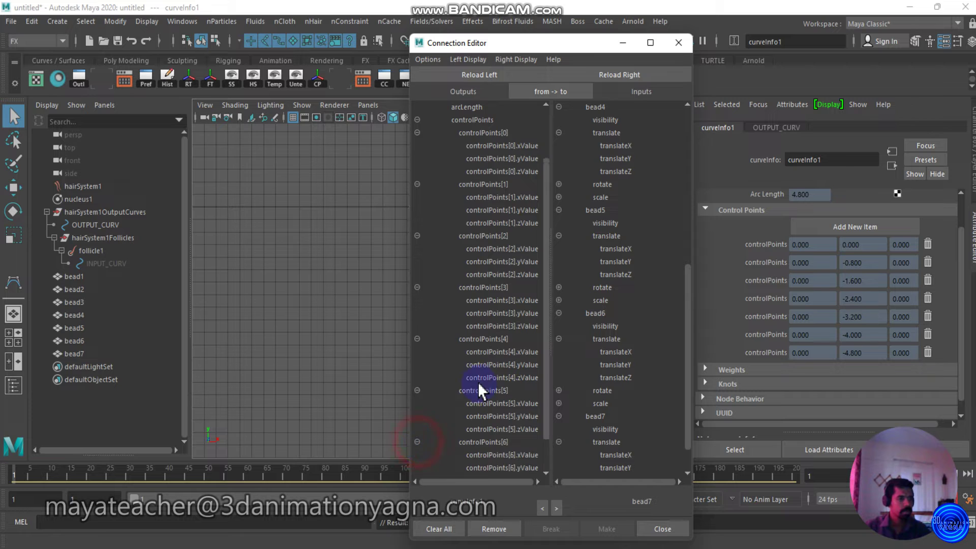
Step: Connect the xValue, yValue and zValue of controlPoints[0] to bead4's translateX, translateY and translateZ
scroll(481, 335, up, 2)
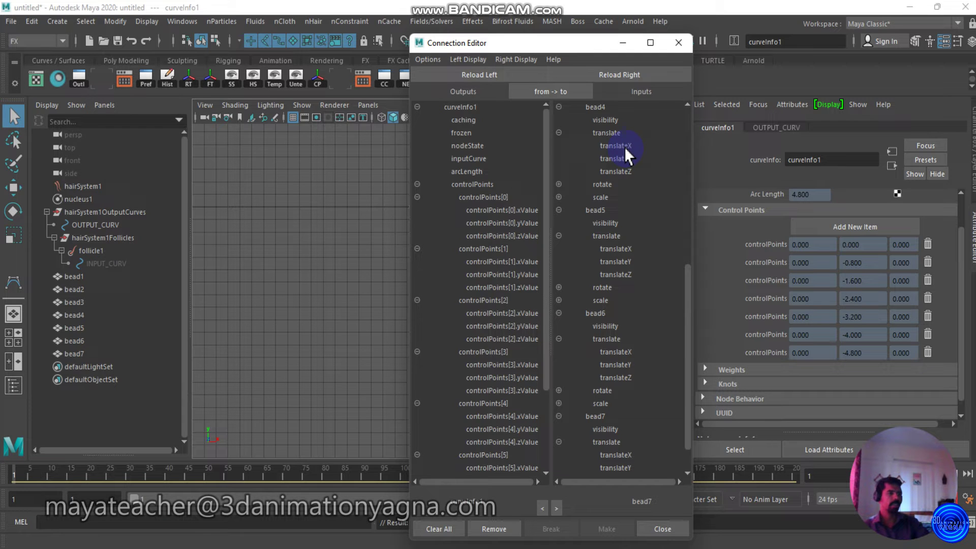
click(527, 212)
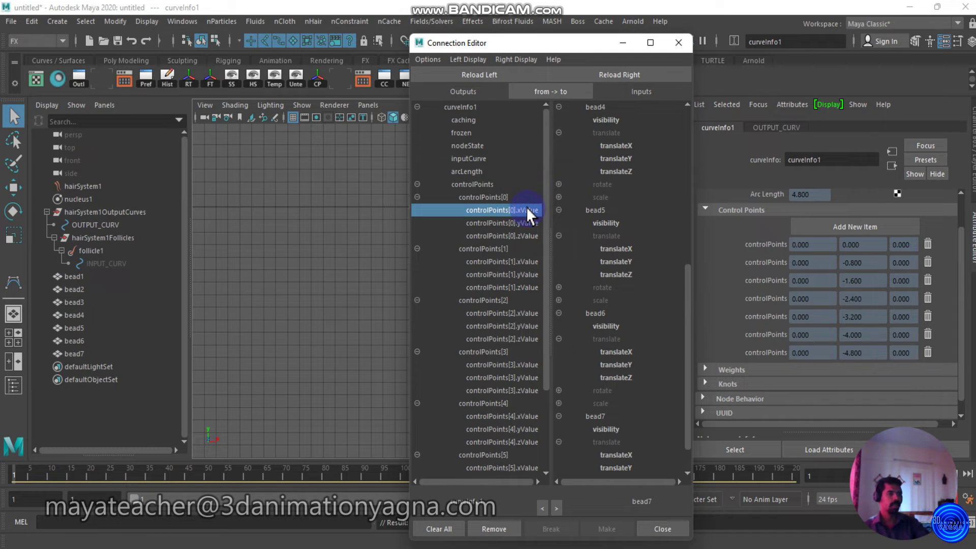
click(616, 146)
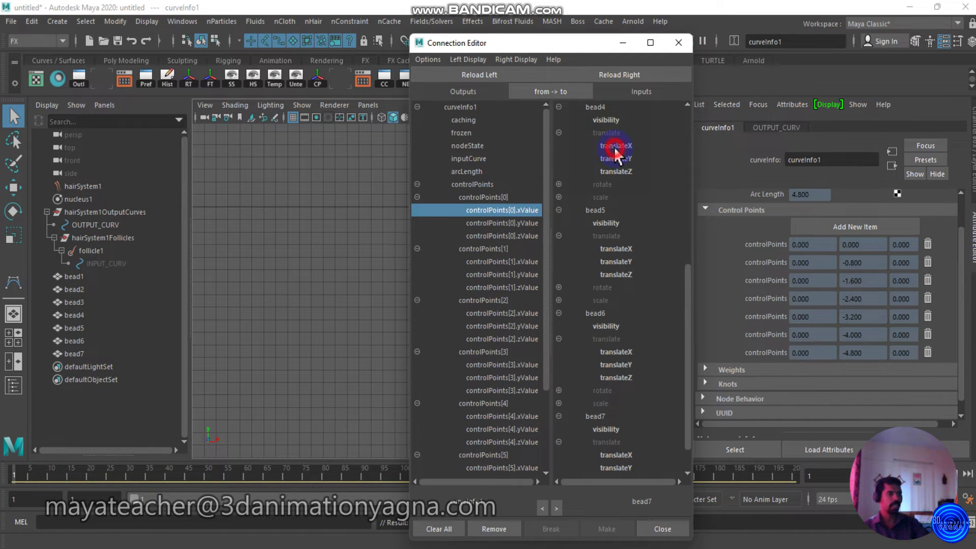
click(508, 222)
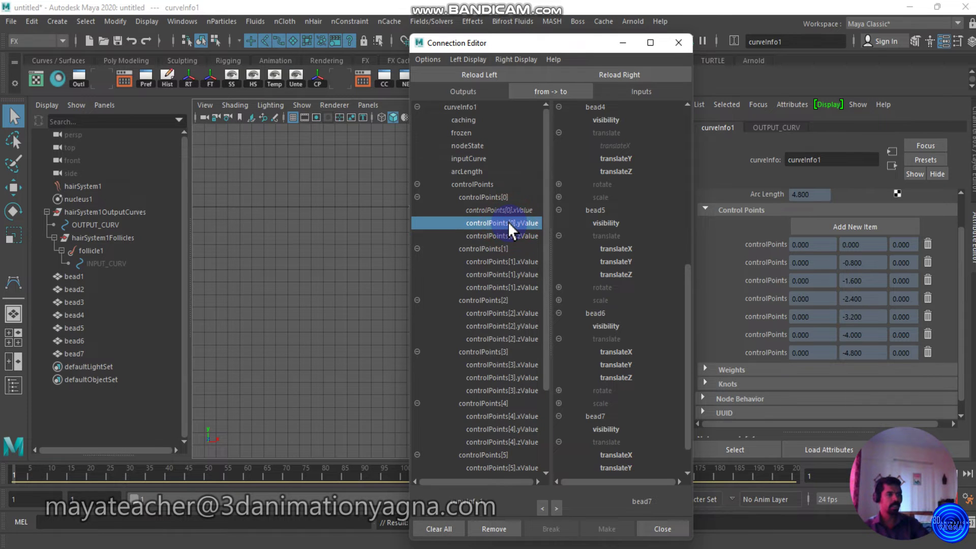
click(621, 159)
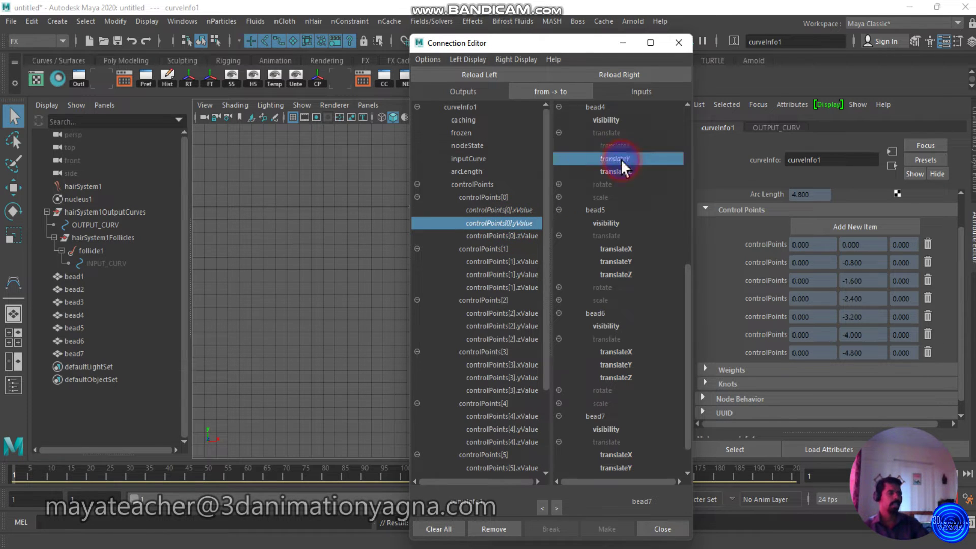
click(516, 235)
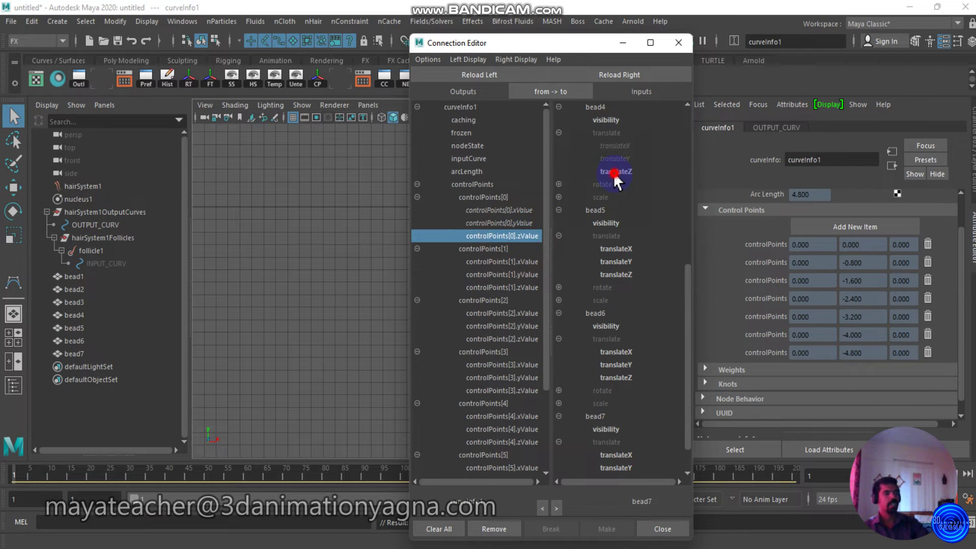
click(613, 172)
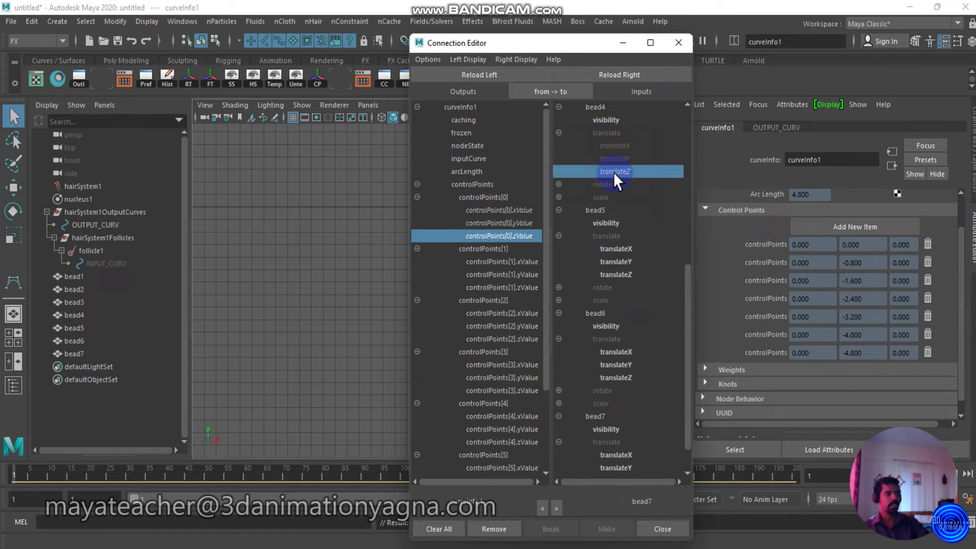
Step: Connect the xValue, yValue and zValue of controlPoints[1] to bead5's translateX, translateY and translateZ
click(507, 262)
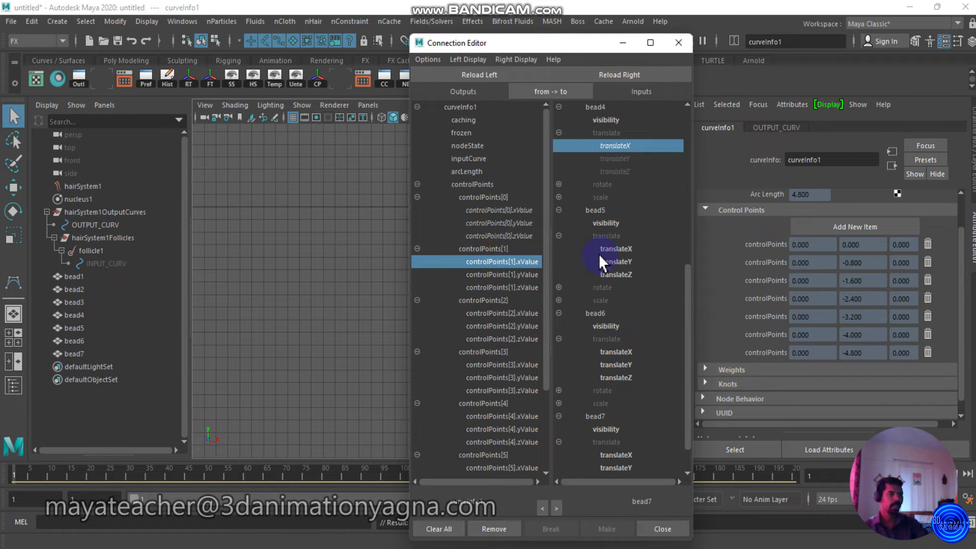
click(608, 248)
click(489, 275)
click(632, 262)
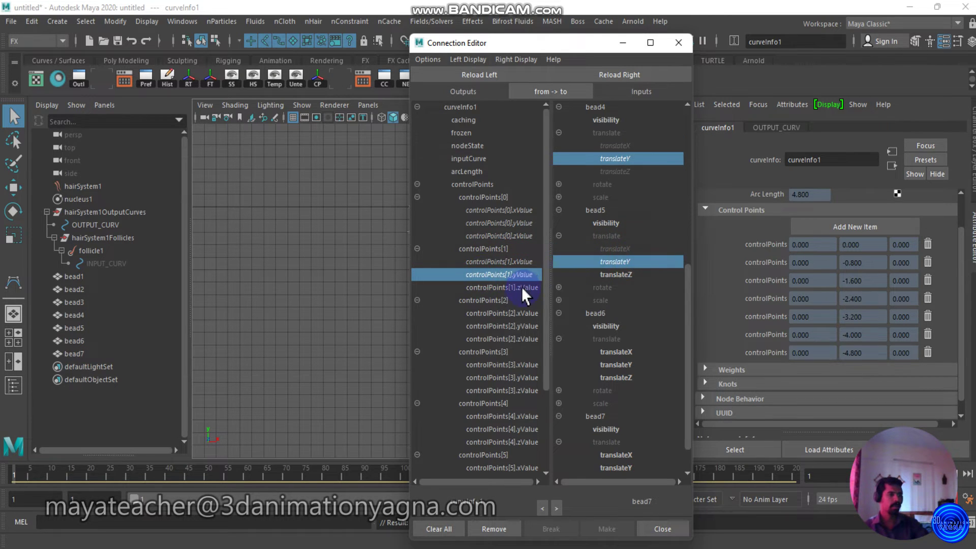
click(521, 286)
click(657, 275)
Step: Connect the xValue, yValue and zValue of controlPoints[2] to bead6's translateX, translateY and translateZ
click(498, 313)
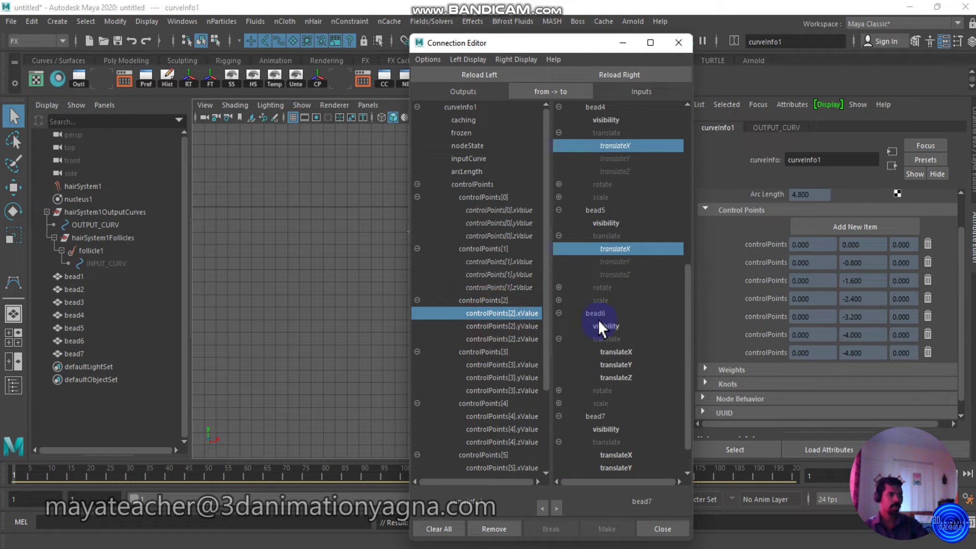
scroll(628, 314, down, 1)
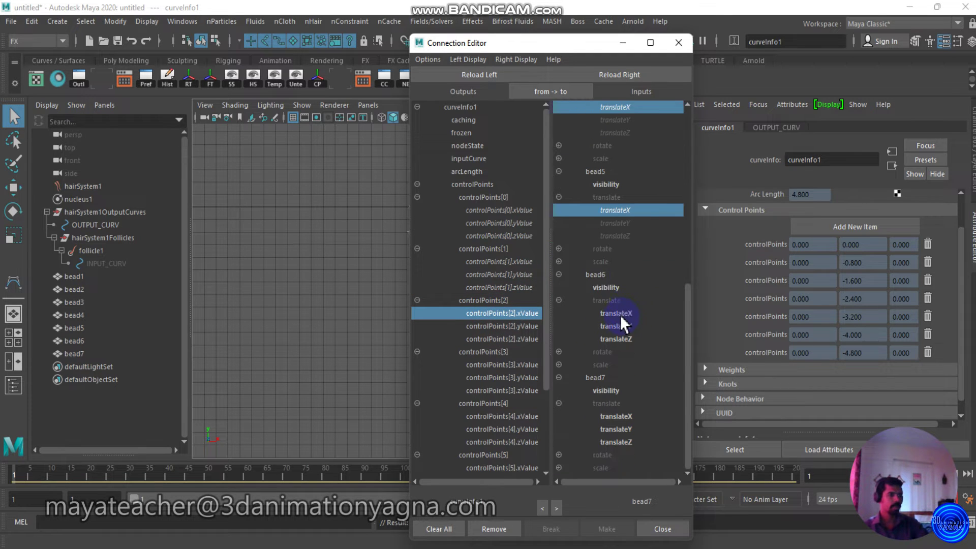
click(619, 313)
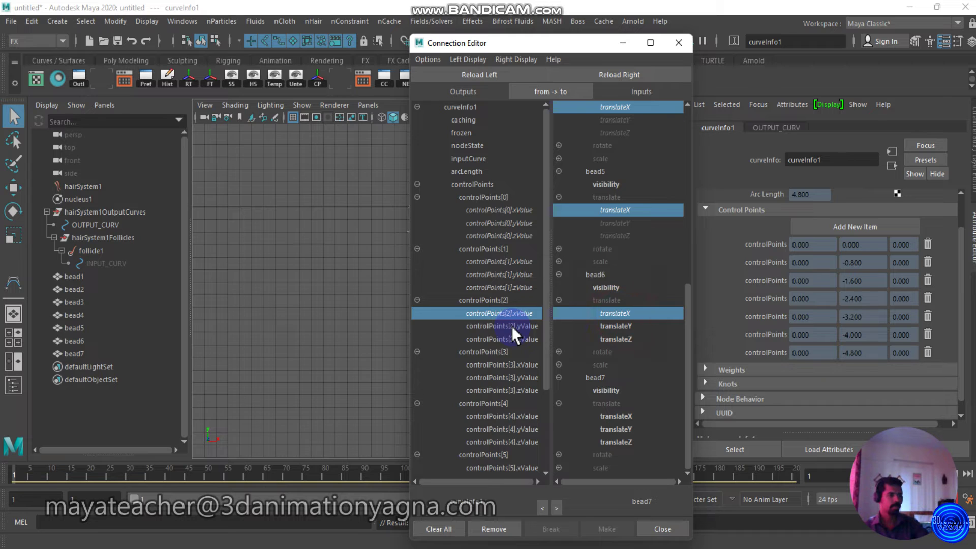
click(512, 326)
click(616, 326)
click(515, 338)
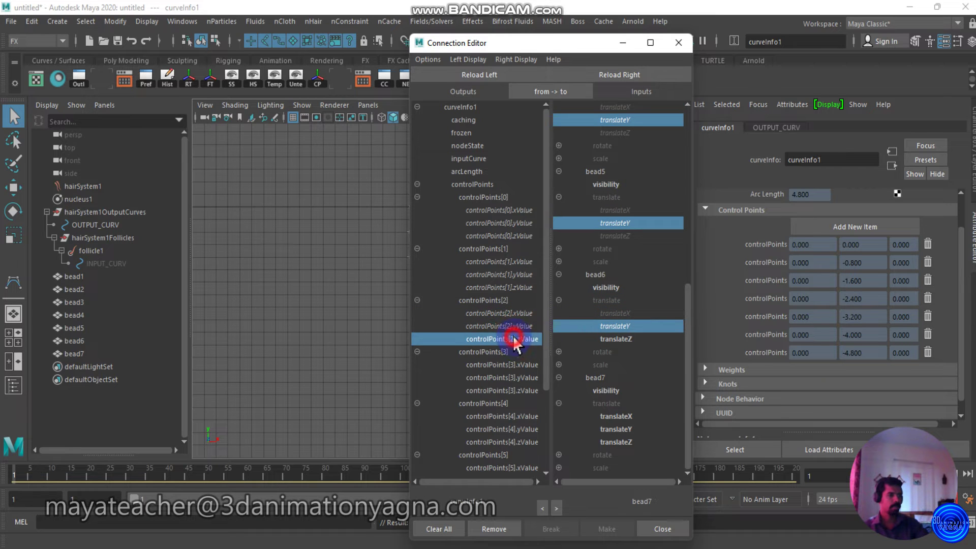
click(616, 339)
Step: Connect the xValue, yValue and zValue of controlPoints[3] to bead7's translateX, translateY and translateZ
scroll(513, 340, down, 3)
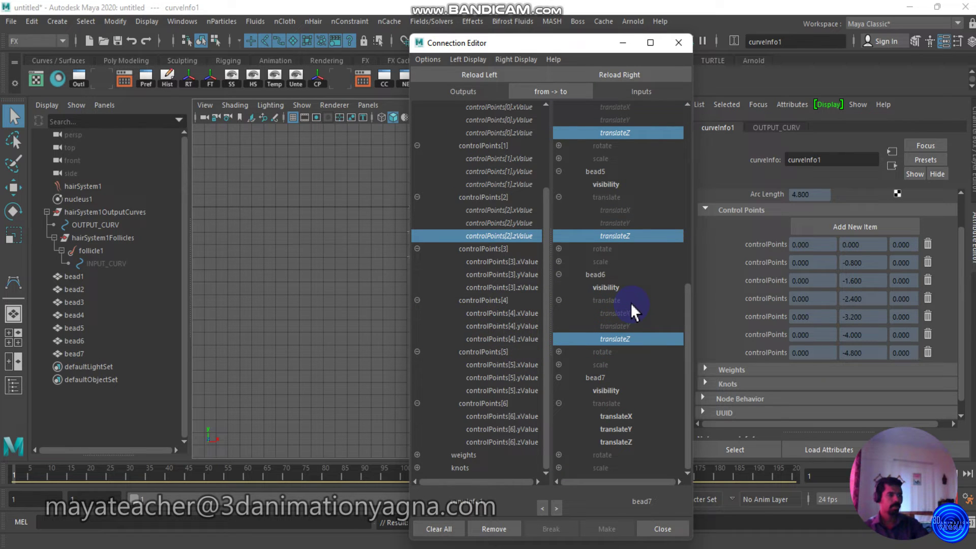
click(502, 262)
click(628, 416)
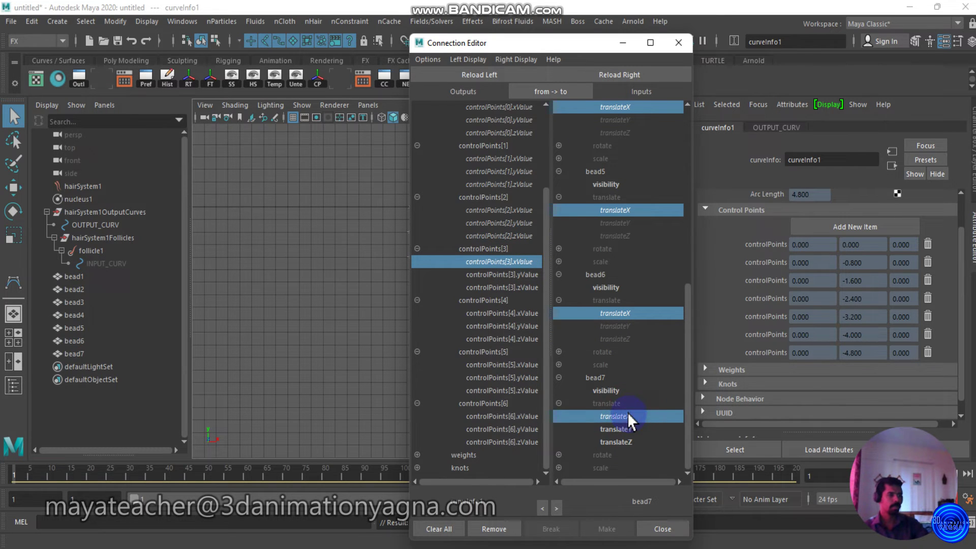
click(508, 275)
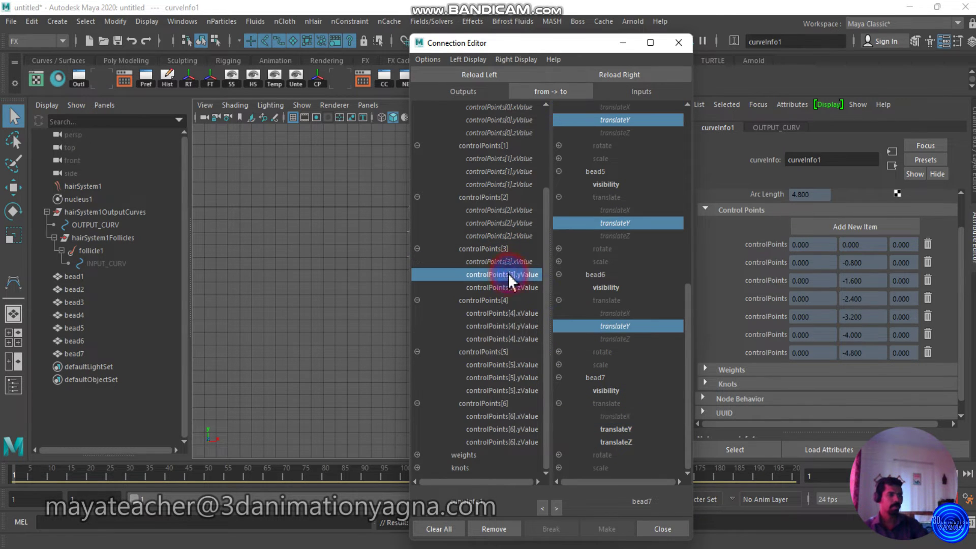
click(615, 429)
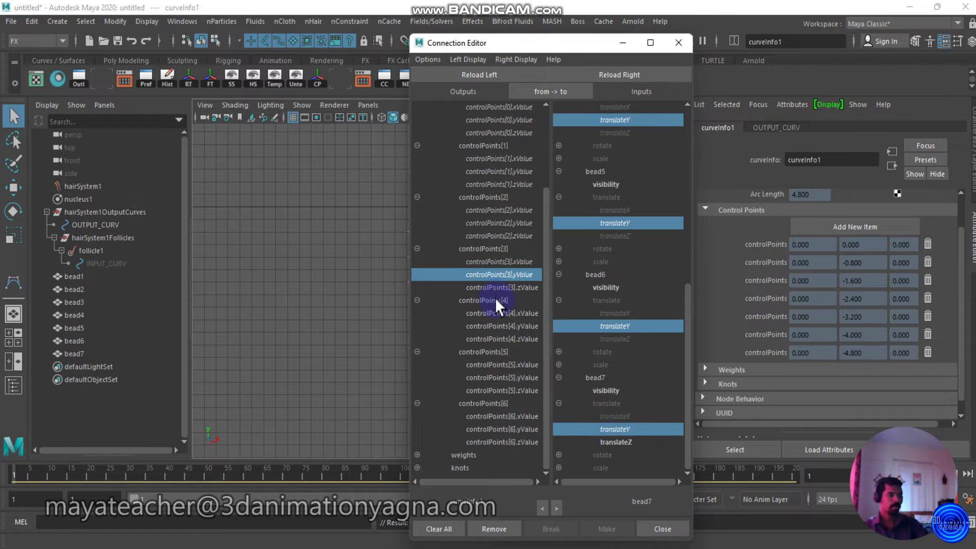
click(505, 288)
click(636, 442)
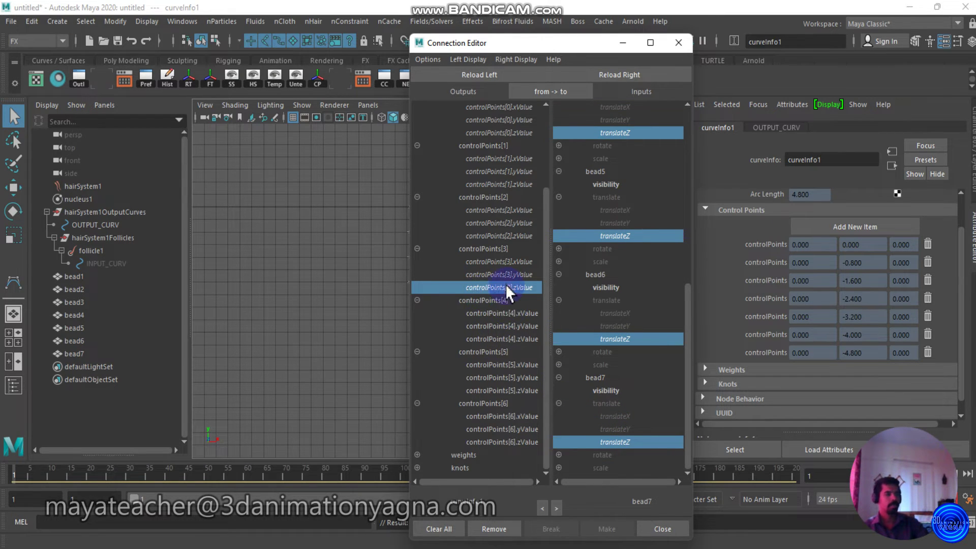
Step: Connect the xValue, yValue and zValue of controlPoints[4] to bead1's translateX, translateY and translateZ
scroll(620, 241, up, 9)
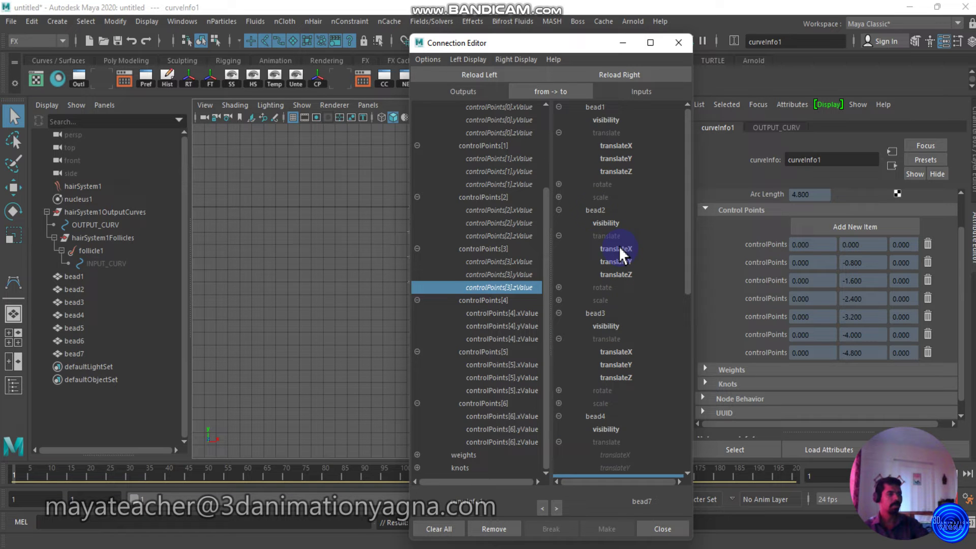
click(499, 313)
click(610, 145)
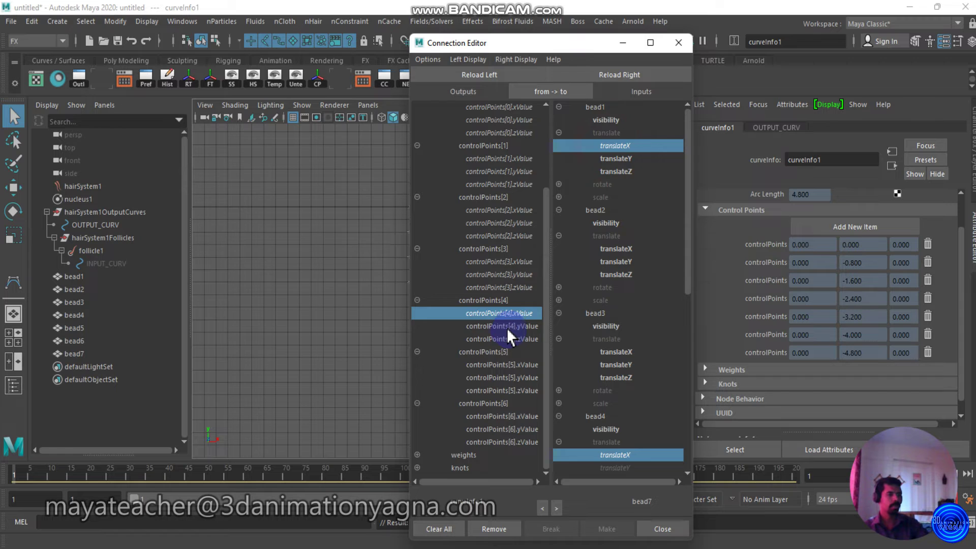
click(507, 326)
click(615, 159)
click(510, 339)
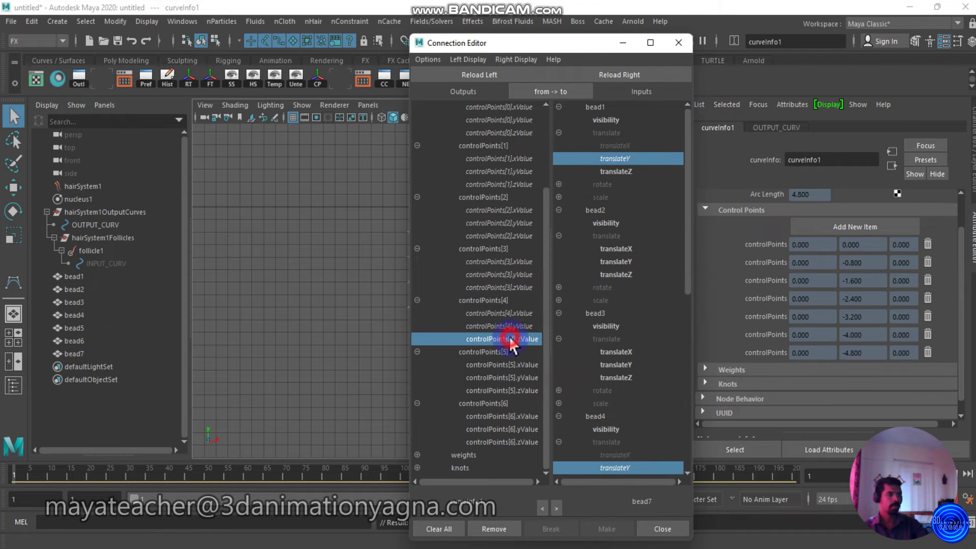
click(618, 172)
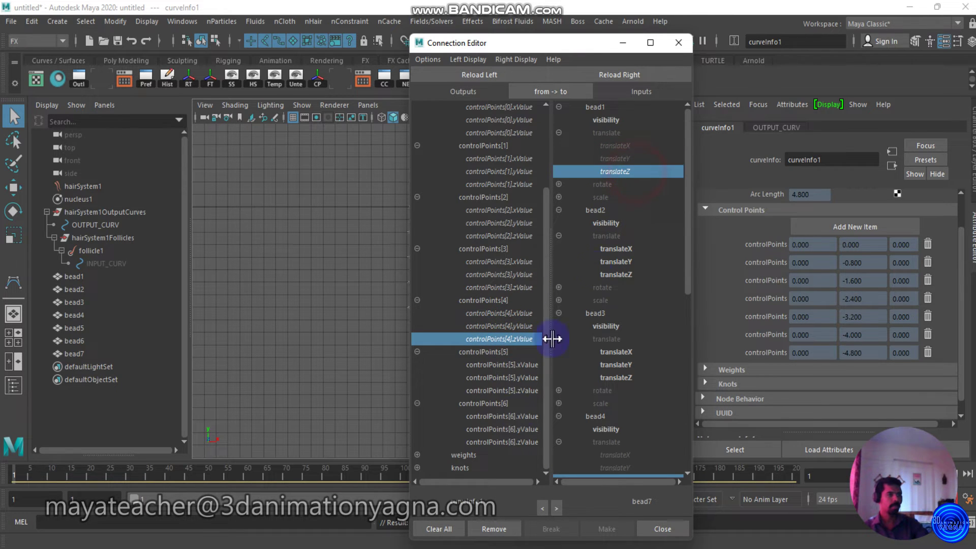
Step: Connect the xValue, yValue and zValue of controlPoints[5] to bead2's translateX, translateY and translateZ
click(503, 366)
click(613, 248)
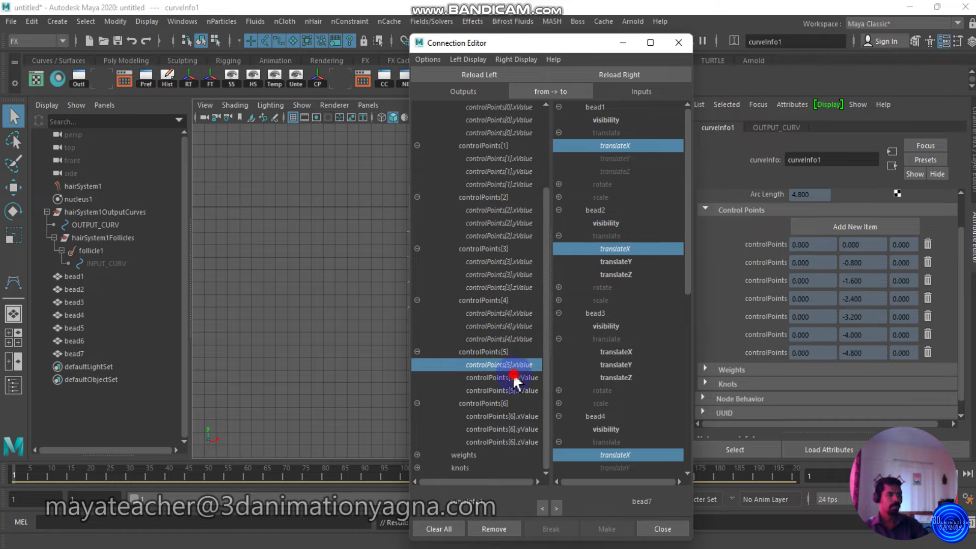
click(514, 377)
click(621, 261)
click(515, 391)
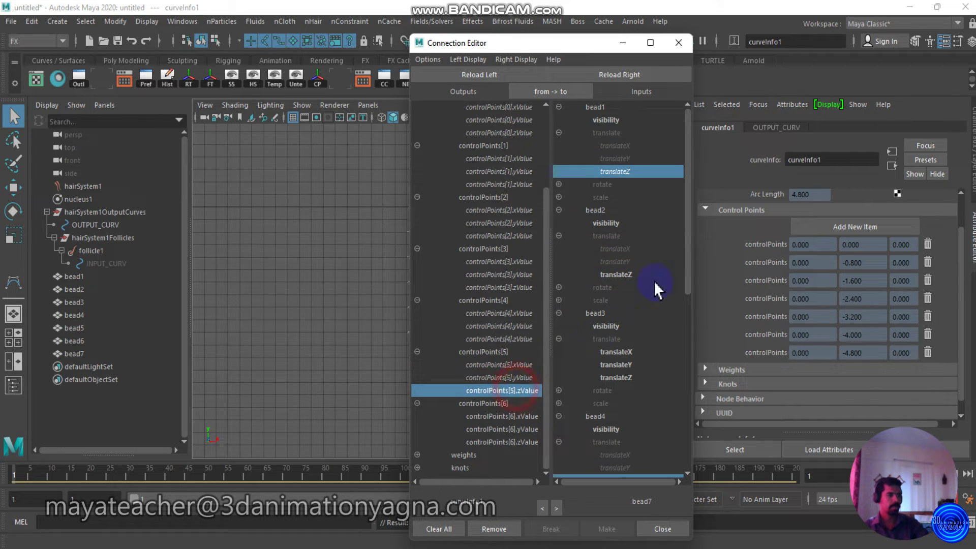
click(616, 275)
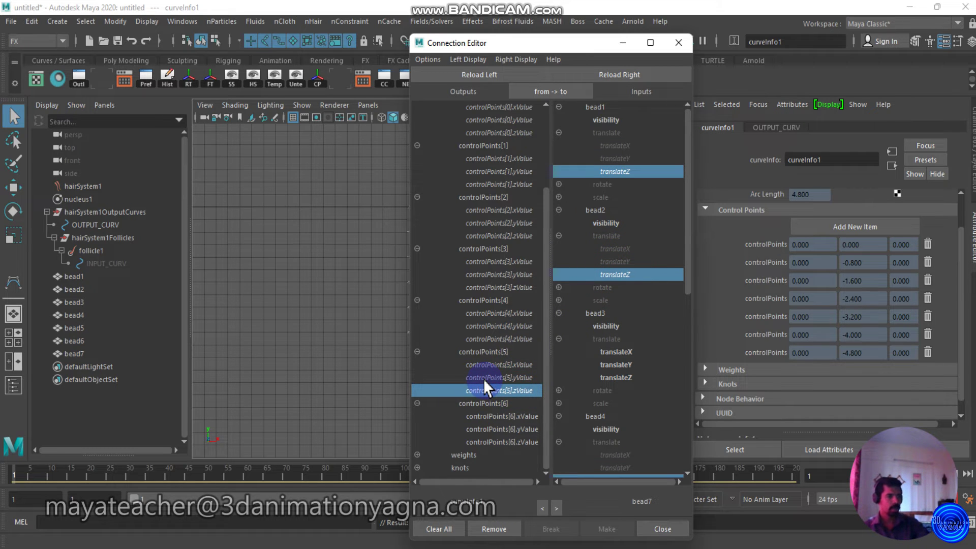
Step: Connect the xValue, yValue and zValue of controlPoints[6] to bead3's translateX, translateY and translateZ
click(510, 416)
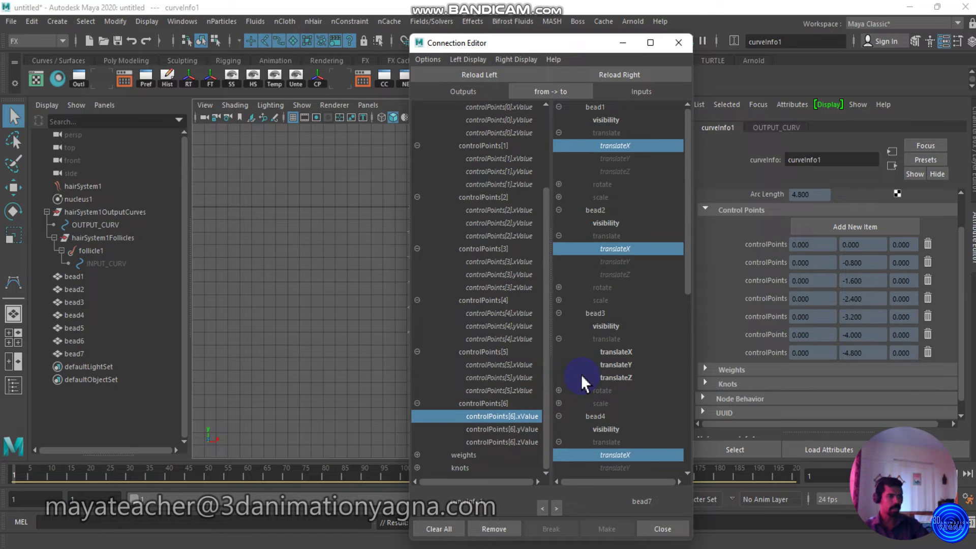
click(606, 350)
click(494, 429)
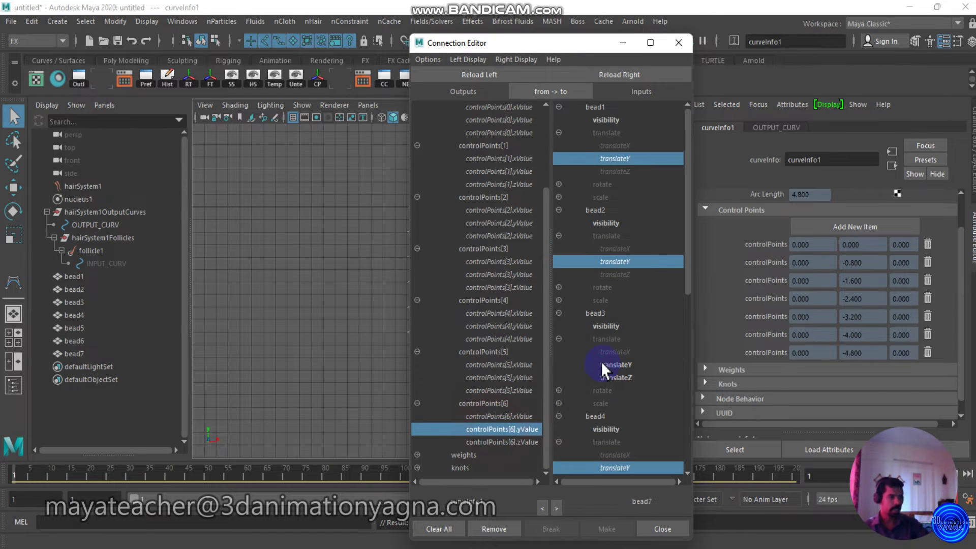
click(602, 361)
click(515, 440)
click(622, 377)
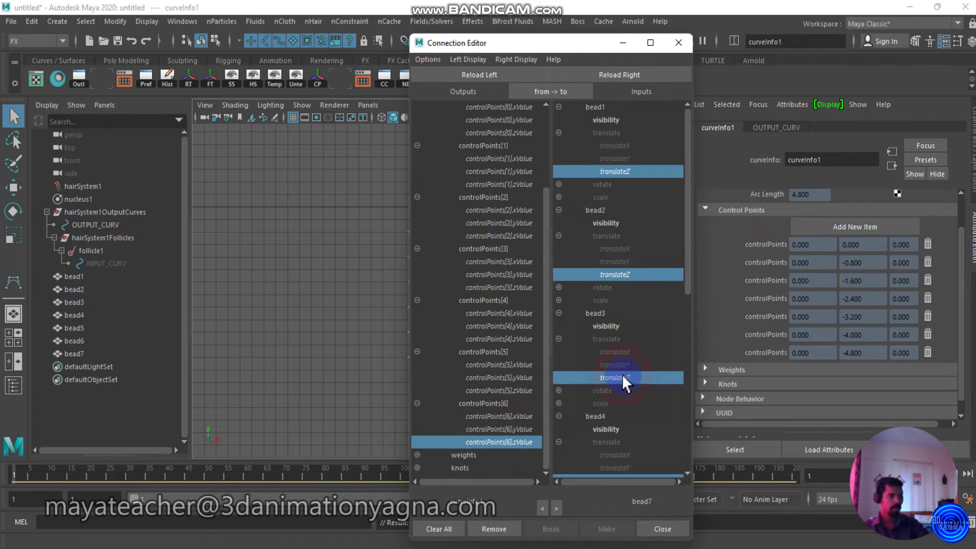
Step: Check the bead and control point connections in both lists and close the Connection Editor
scroll(491, 280, up, 3)
scroll(491, 279, down, 3)
scroll(491, 279, up, 5)
click(671, 529)
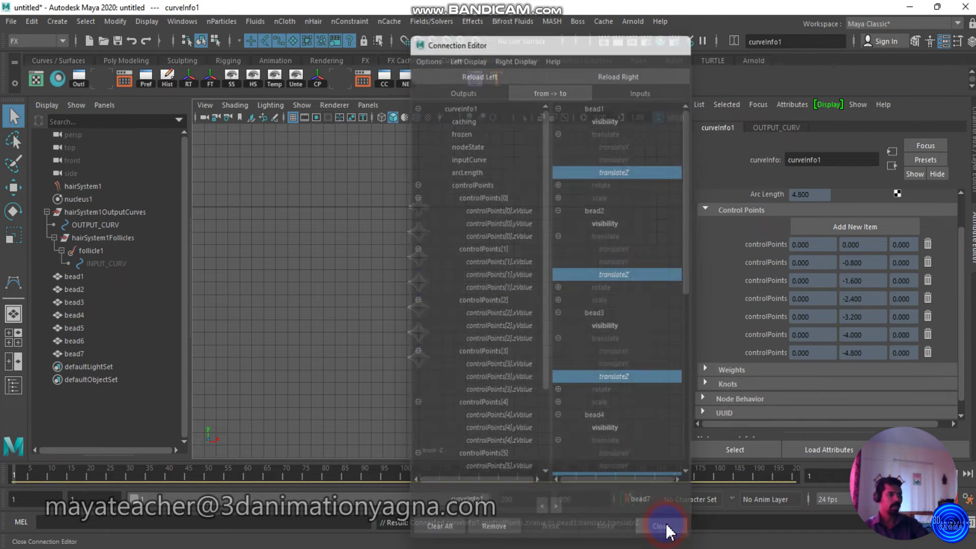
Step: Switch to the perspective view and display the column of beads in wireframe
key(space)
drag(505, 270, 499, 242)
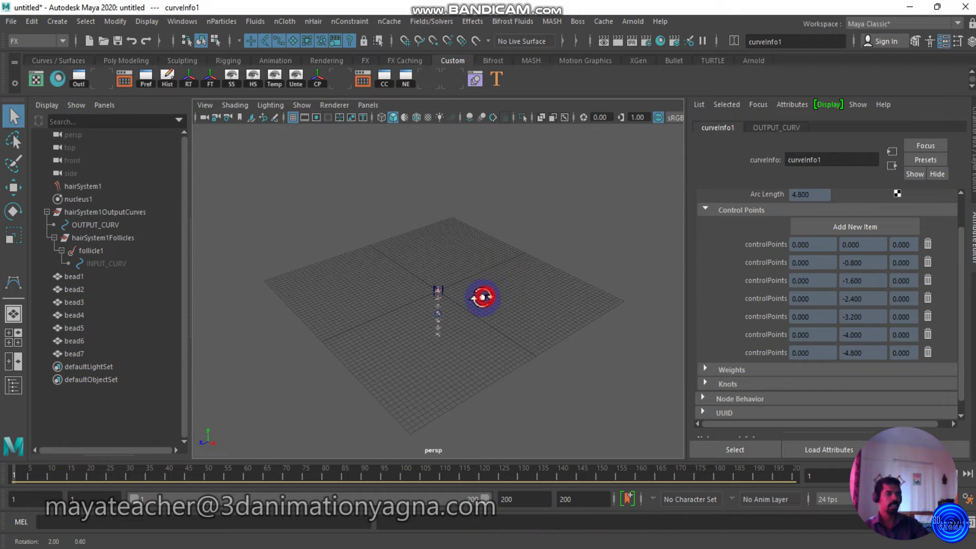
alt+drag(523, 277, 498, 331)
key(4)
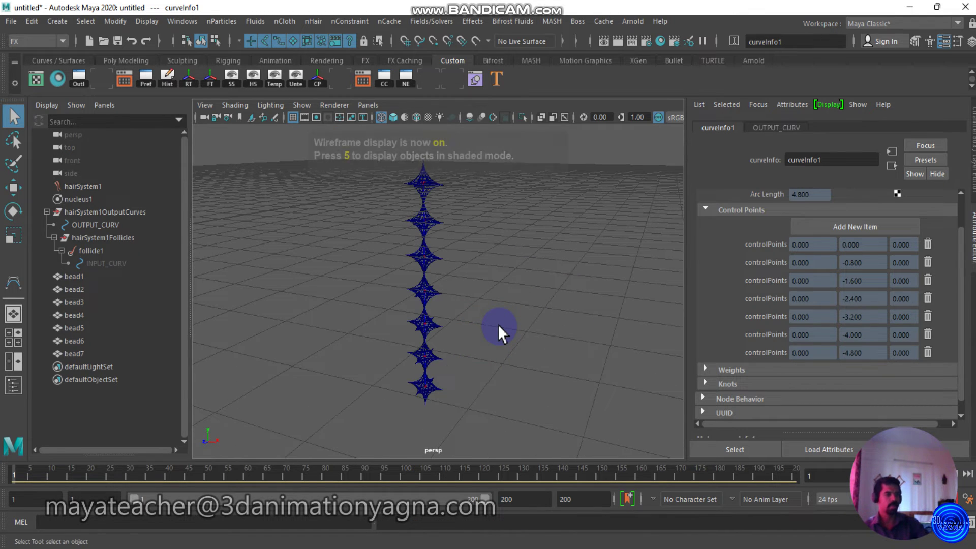
Step: Select follicle1 and set its Point Lock to Base
alt+drag(512, 302, 510, 305)
alt+right_drag(514, 298, 782, 172)
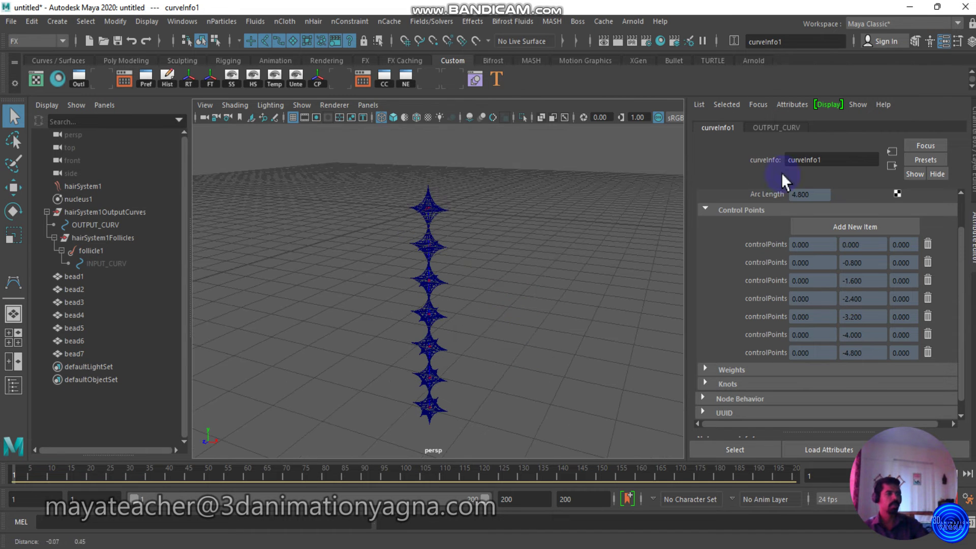
click(944, 41)
scroll(549, 267, down, 2)
alt+right_drag(552, 270, 491, 261)
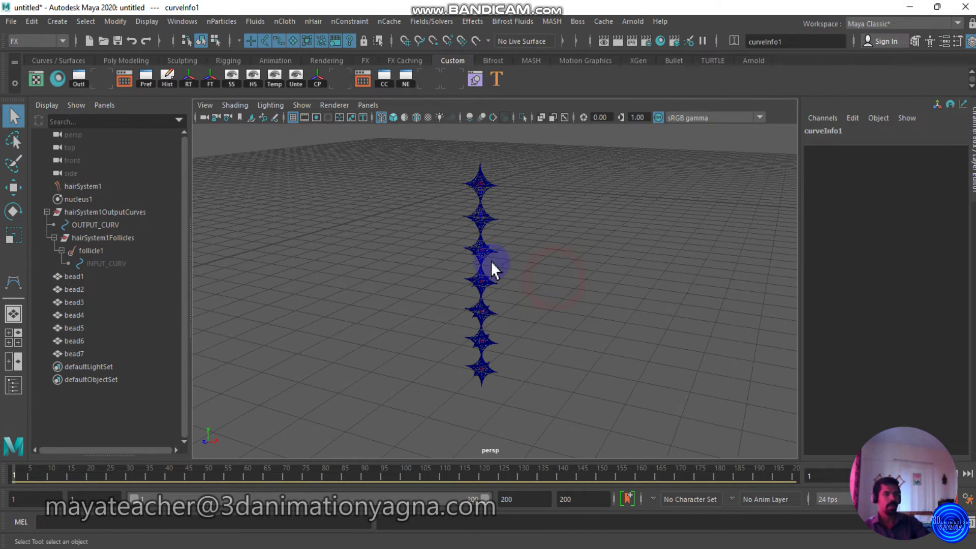
click(134, 249)
key(ctrl+a)
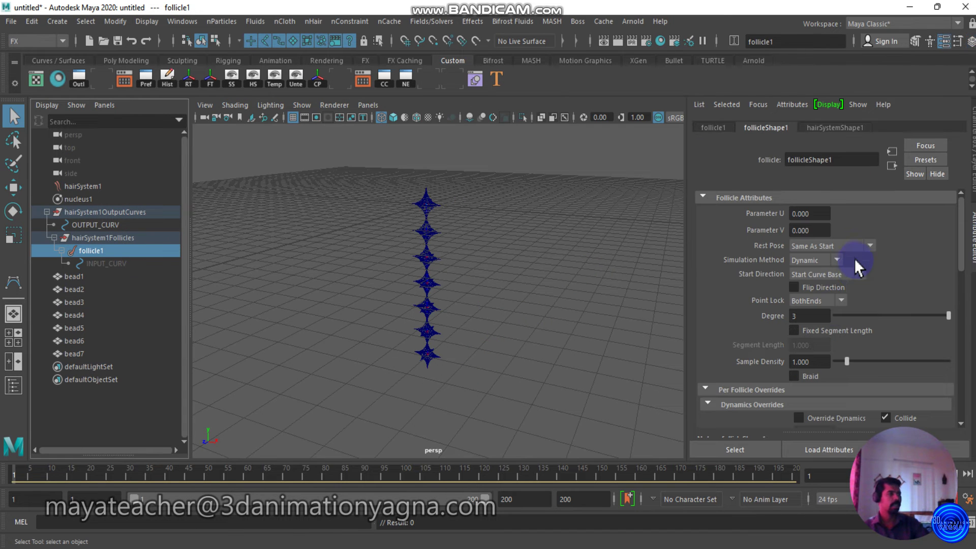
click(823, 297)
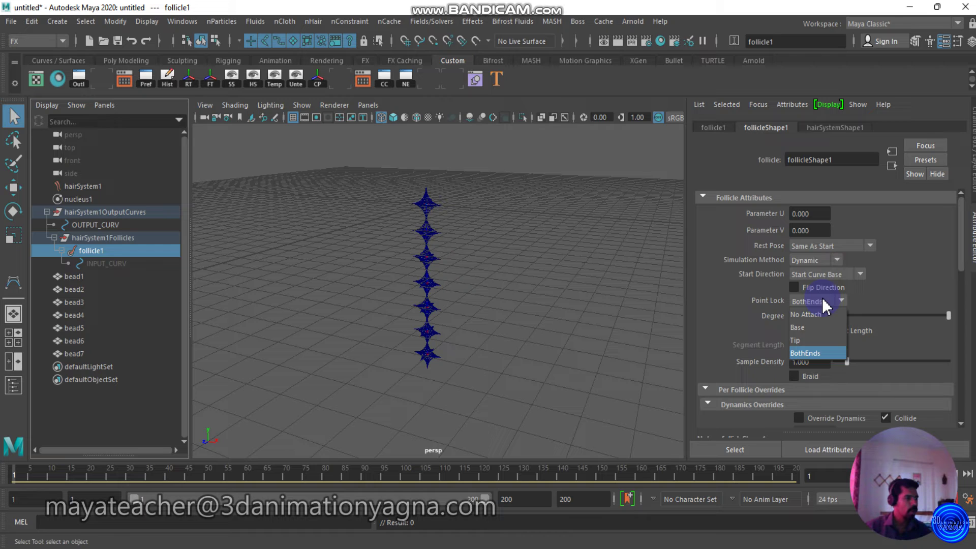
click(809, 328)
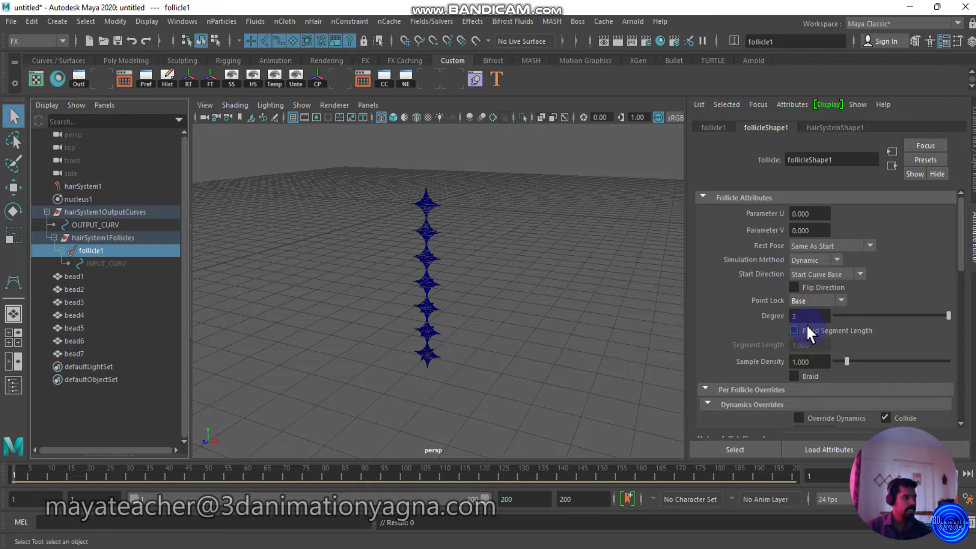
Step: Enable No Stretch in the dynamic properties of hairSystemShape1
click(825, 126)
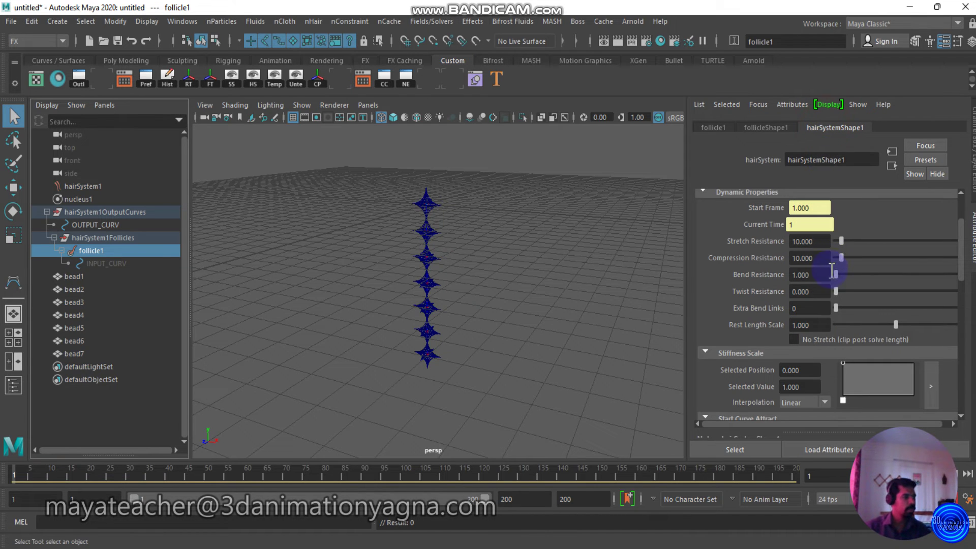
click(823, 337)
scroll(850, 307, up, 3)
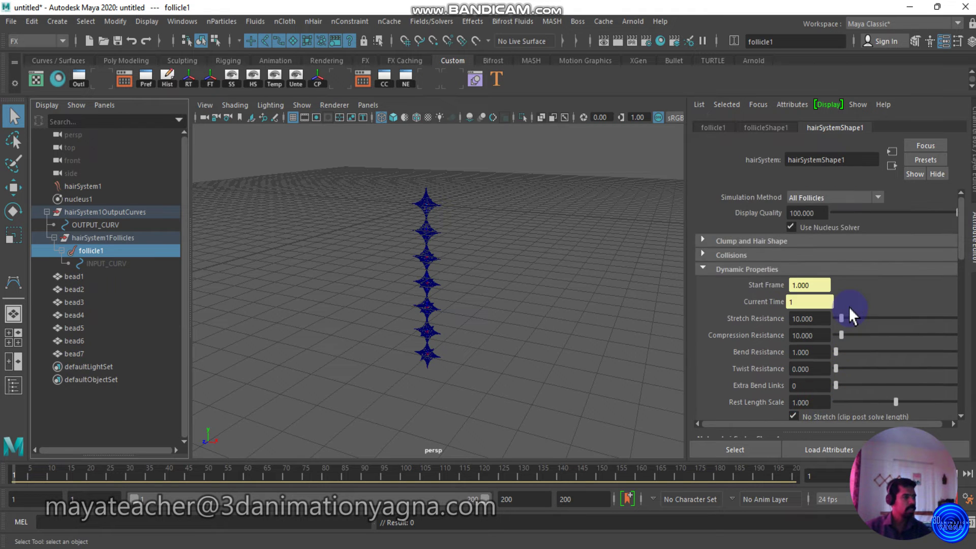
Step: Set the hair system's Start Curve Attract to 0.1 and look through its bend and force settings
scroll(848, 304, down, 8)
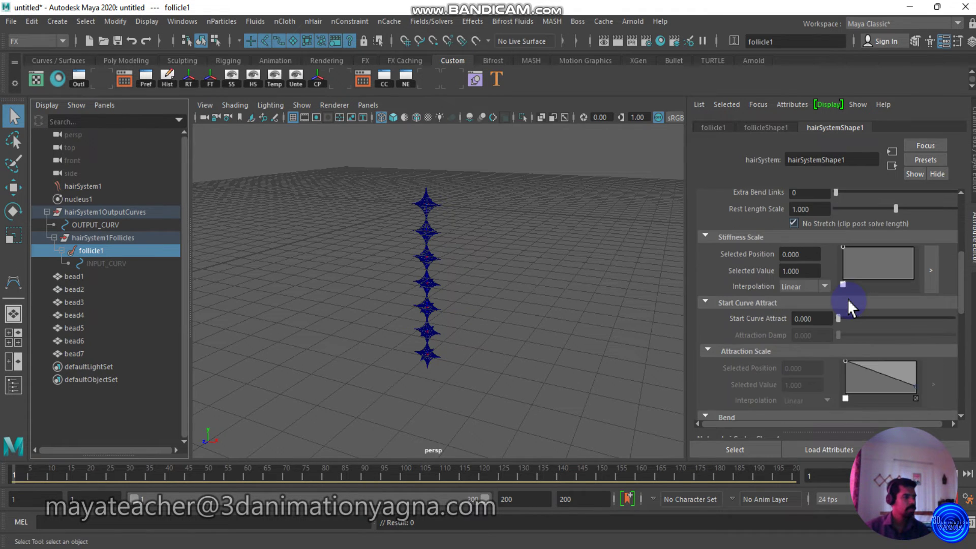
drag(820, 322, 770, 320)
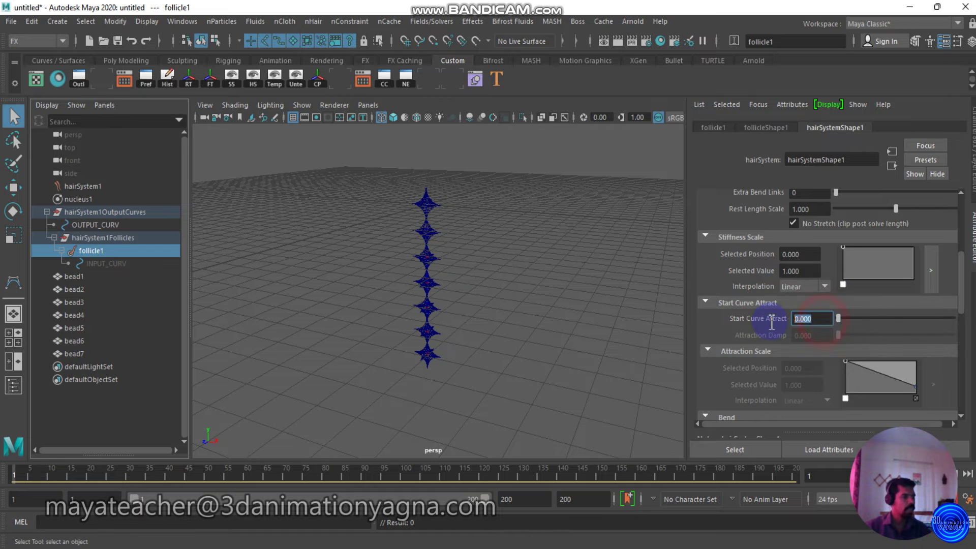
text(.5)
key(Return)
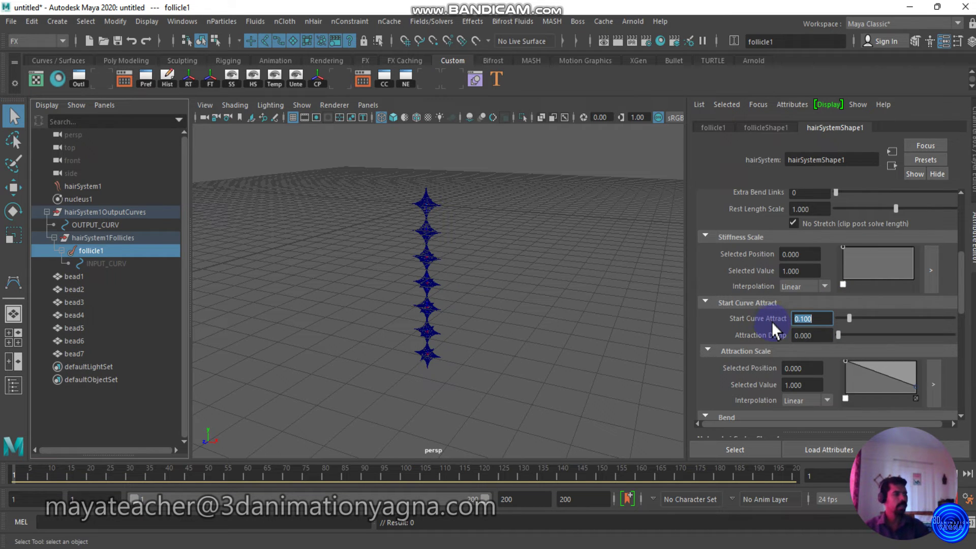
scroll(939, 264, up, 4)
scroll(937, 263, down, 4)
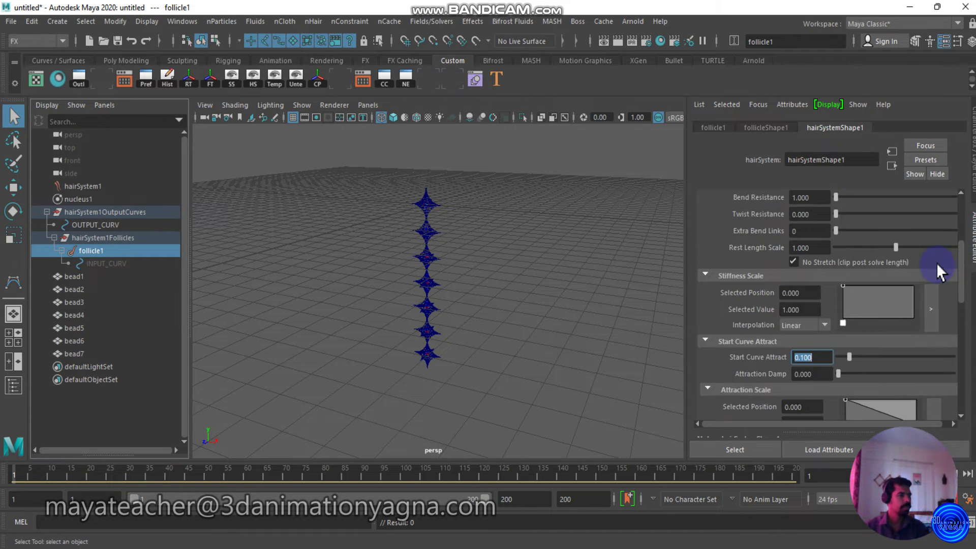
scroll(932, 263, down, 2)
scroll(931, 263, down, 2)
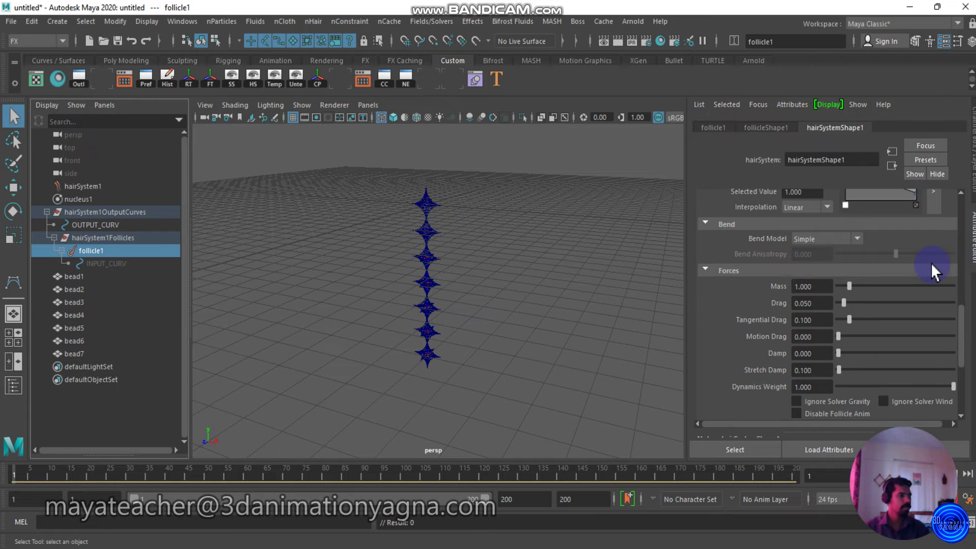
Step: Keyframe follicle1's Translate X at 0 on frame 1
click(943, 39)
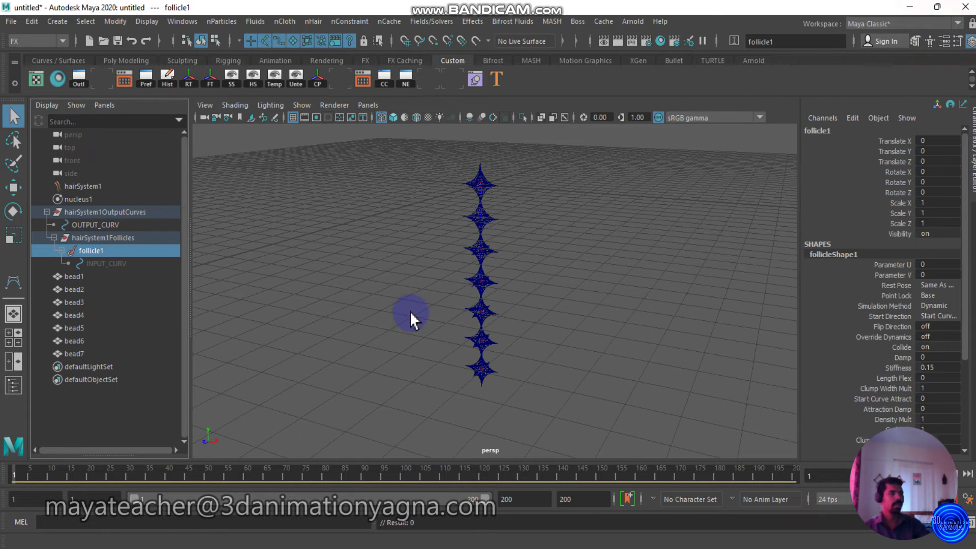
alt+middle_drag(410, 311, 396, 285)
alt+right_drag(442, 342, 479, 342)
click(99, 250)
alt+drag(399, 291, 442, 304)
key(w)
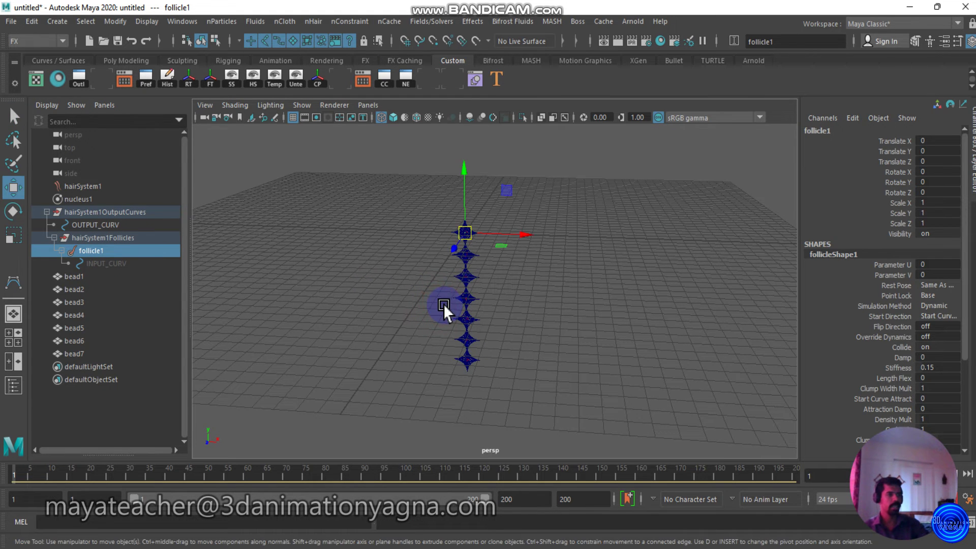
click(894, 142)
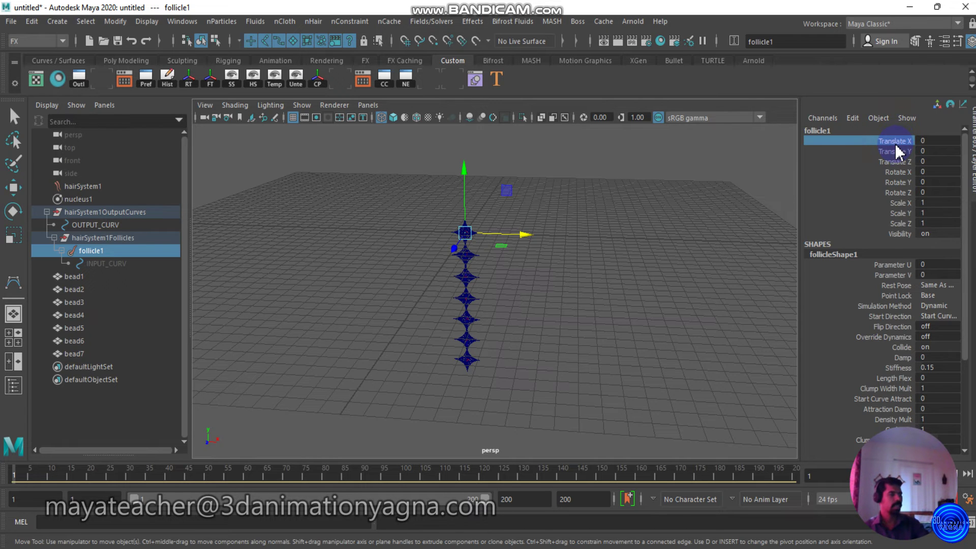
right_click(897, 151)
click(877, 174)
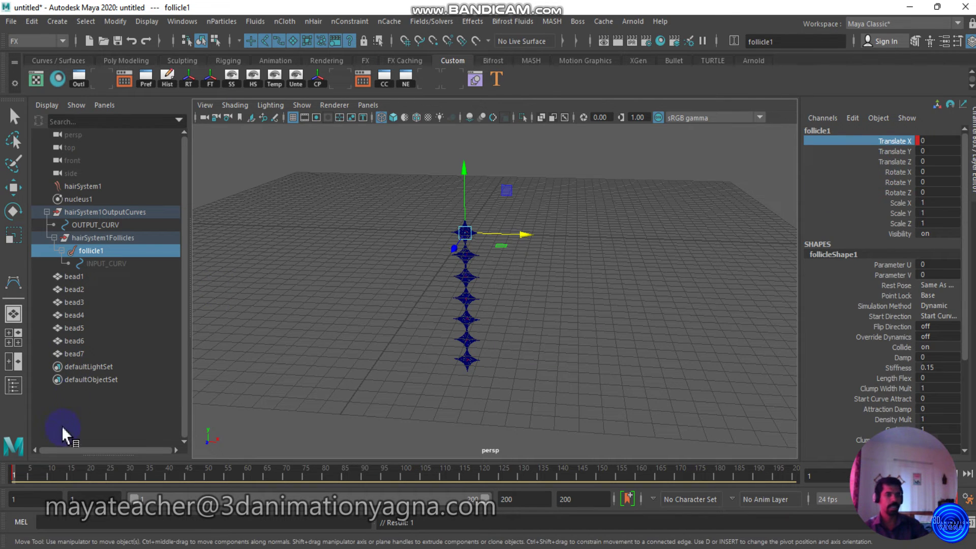
Step: On frame 15, set follicle1's Translate X to 4 and keyframe it
click(70, 480)
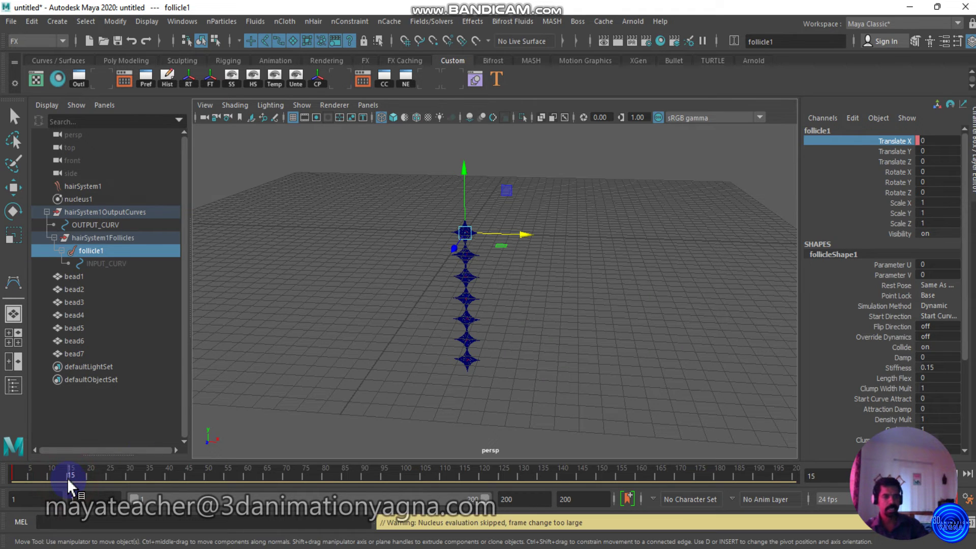
click(934, 141)
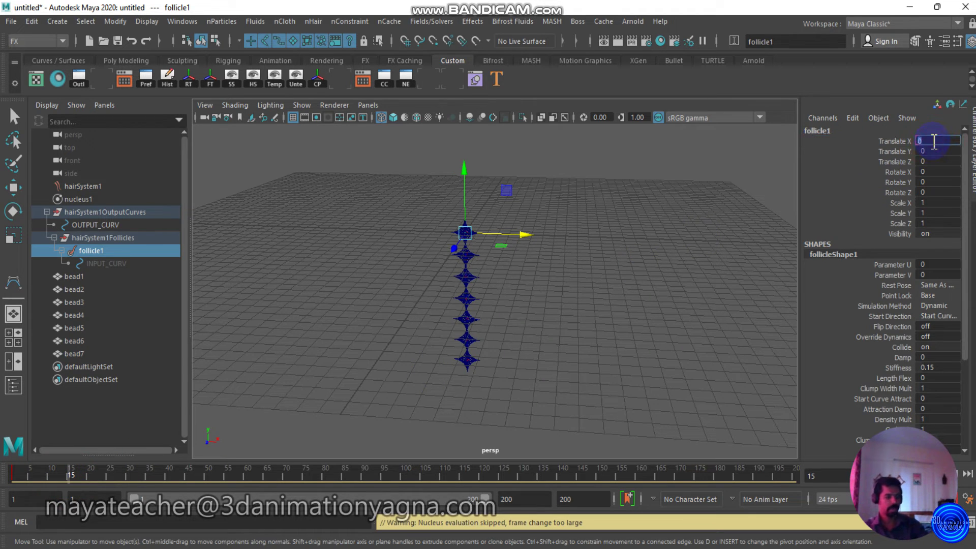
text(4)
key(Return)
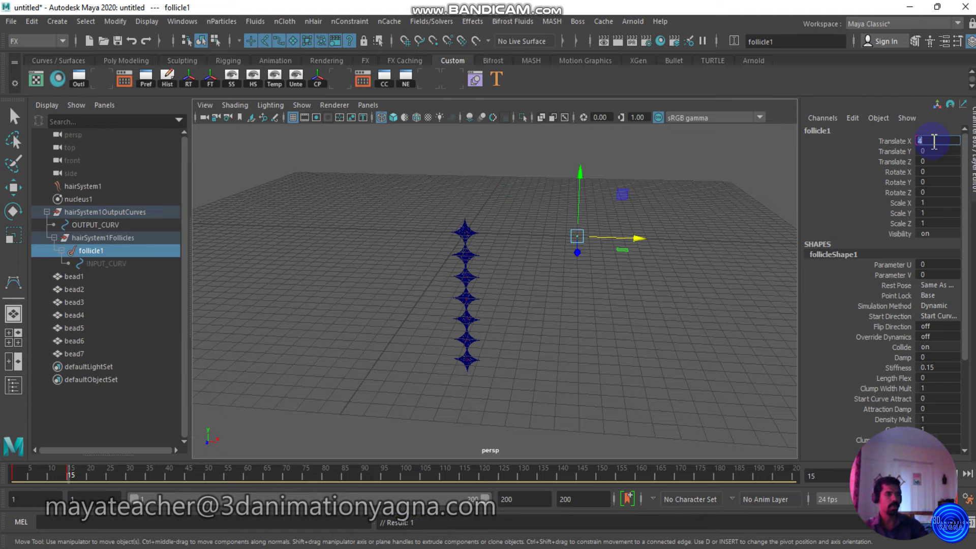
click(880, 143)
right_click(881, 148)
click(872, 163)
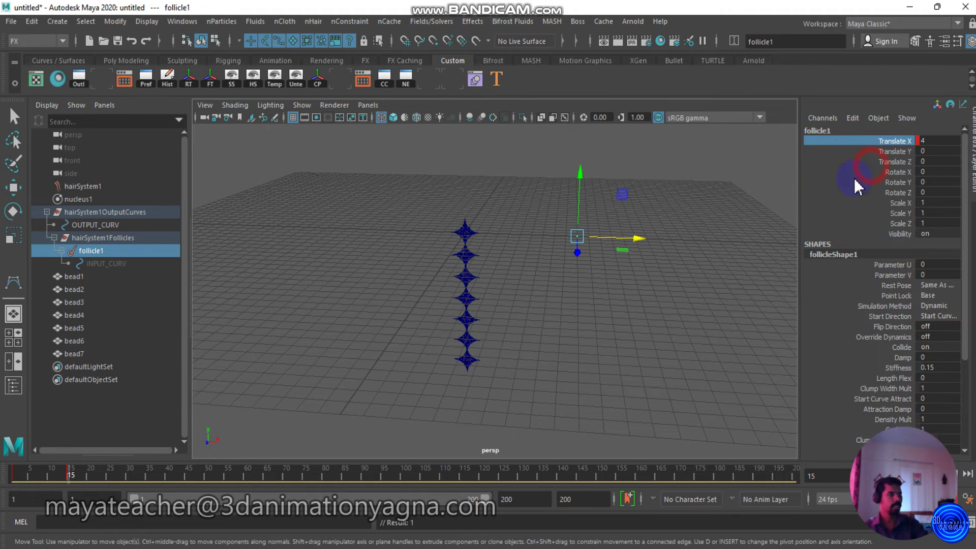
Step: On frame 30, set follicle1's Translate X back to 0 and keyframe it
click(127, 478)
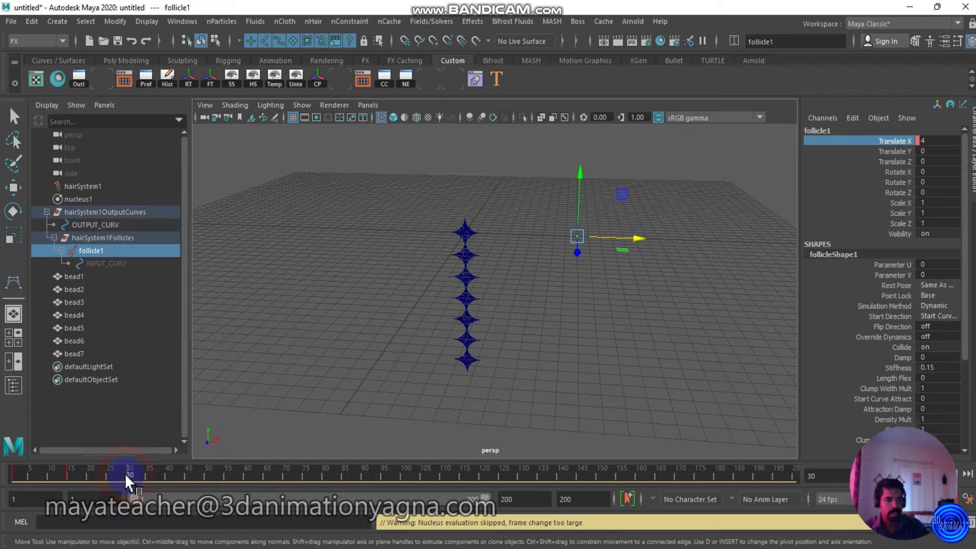
click(937, 140)
text(0)
key(Return)
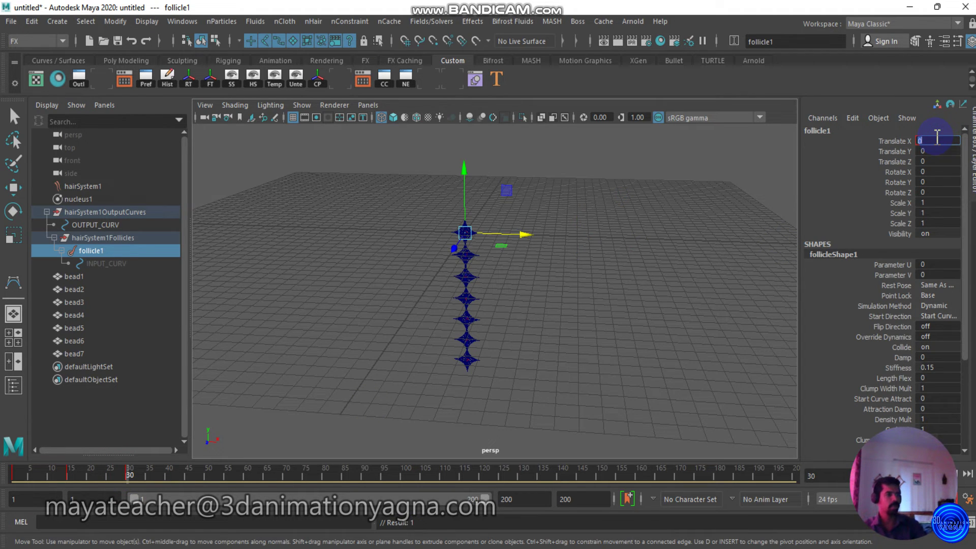
click(900, 142)
right_click(900, 148)
click(900, 173)
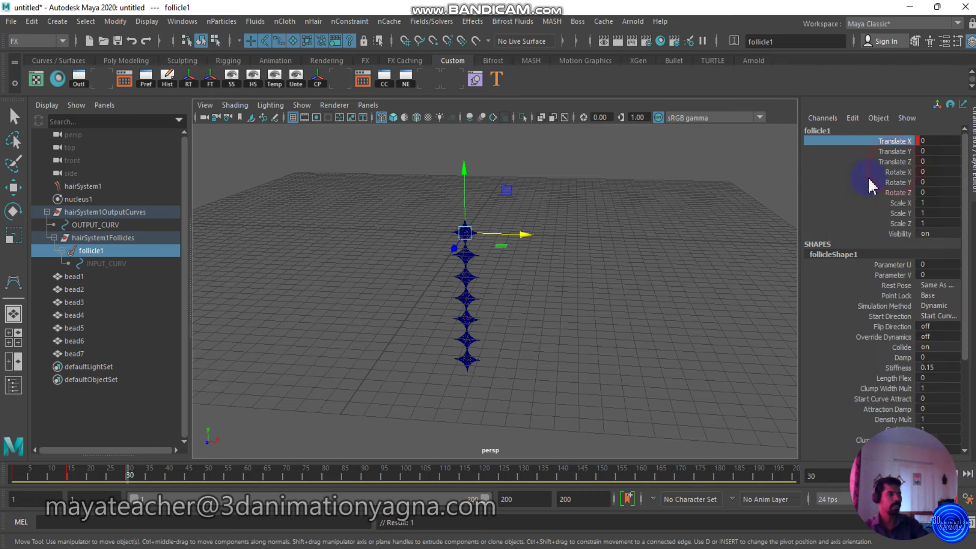
key(q)
Step: Open the Graph Editor and give all keys of follicle1's Translate X curve flat tangents
click(186, 22)
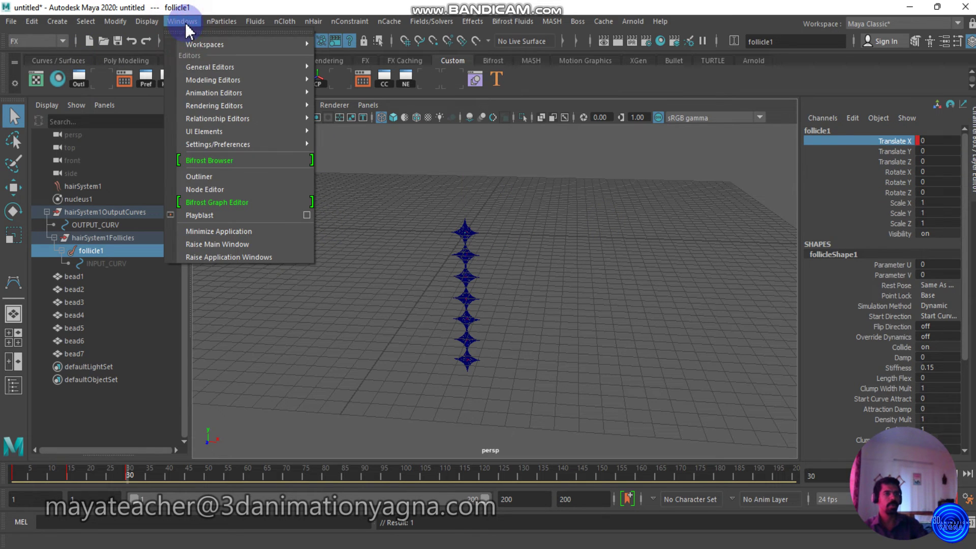
mouse_move(213, 91)
click(359, 92)
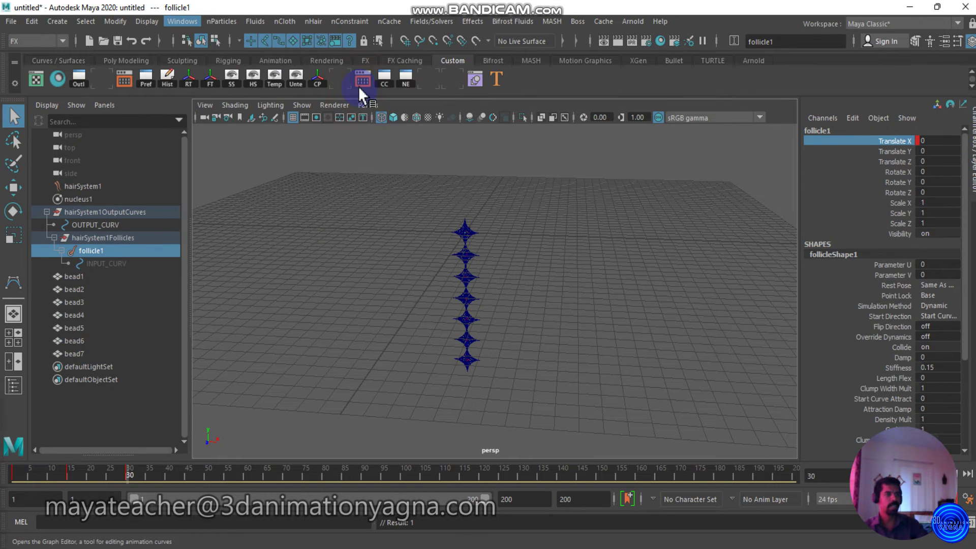
drag(442, 171, 444, 144)
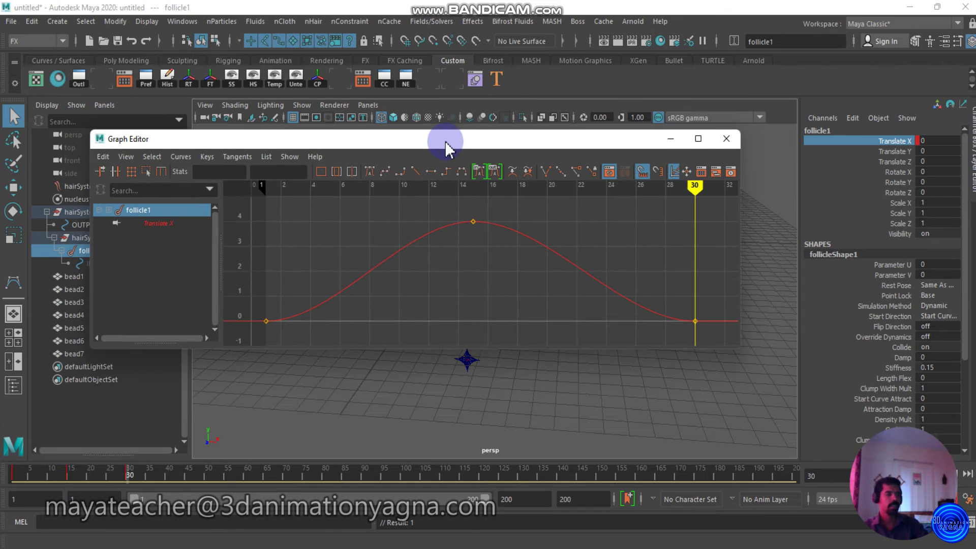
drag(400, 225, 428, 266)
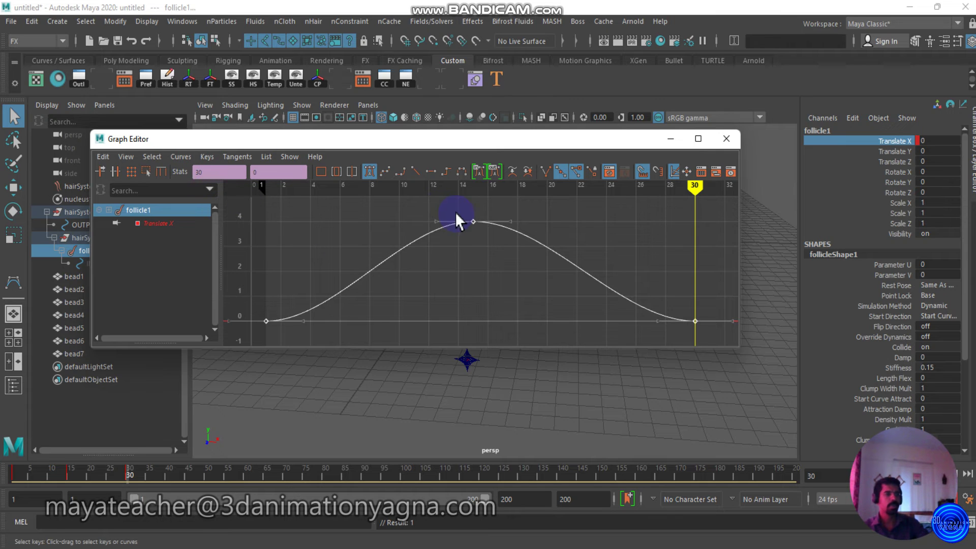
click(388, 172)
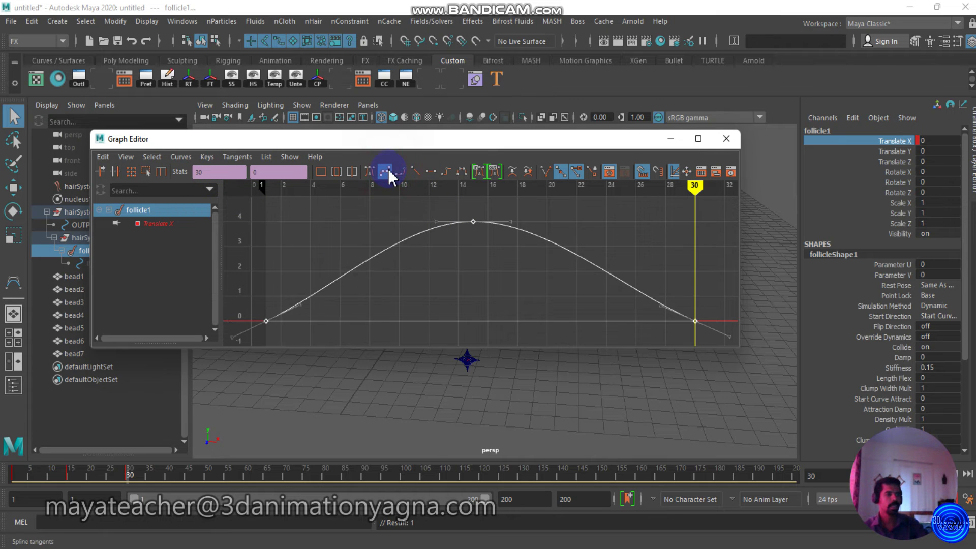
click(431, 172)
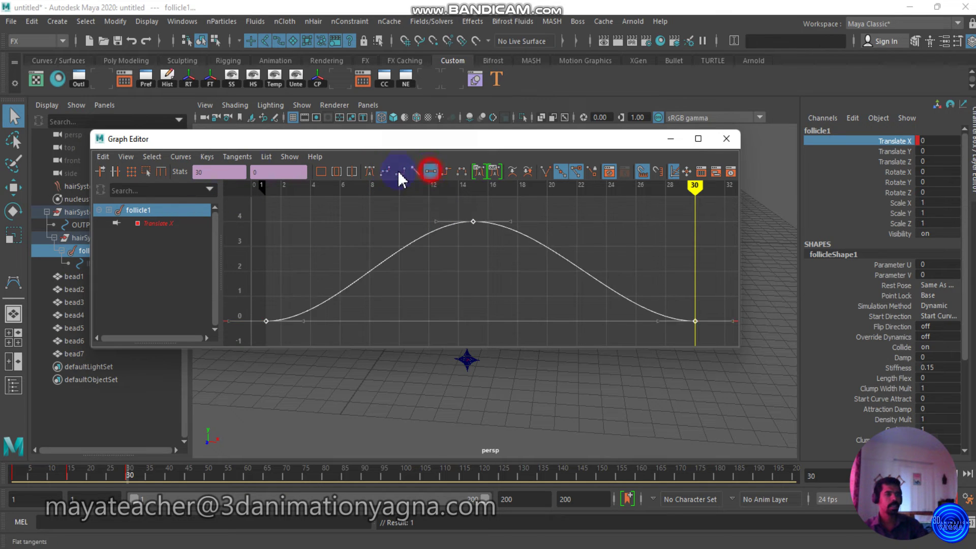
Step: Set the Translate X curve's post infinity to Cycle and close the Graph Editor
click(180, 156)
mouse_move(196, 193)
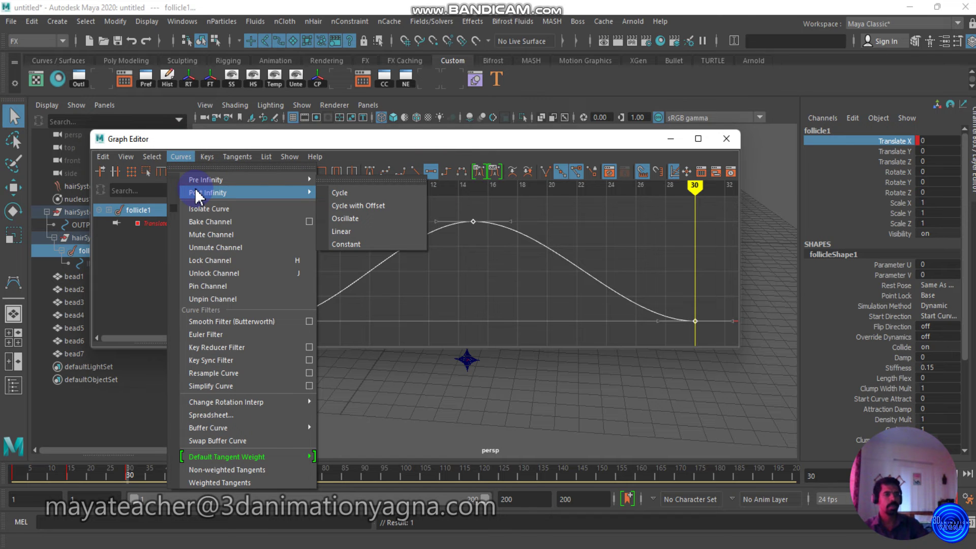
click(355, 193)
alt+right_drag(620, 271, 701, 206)
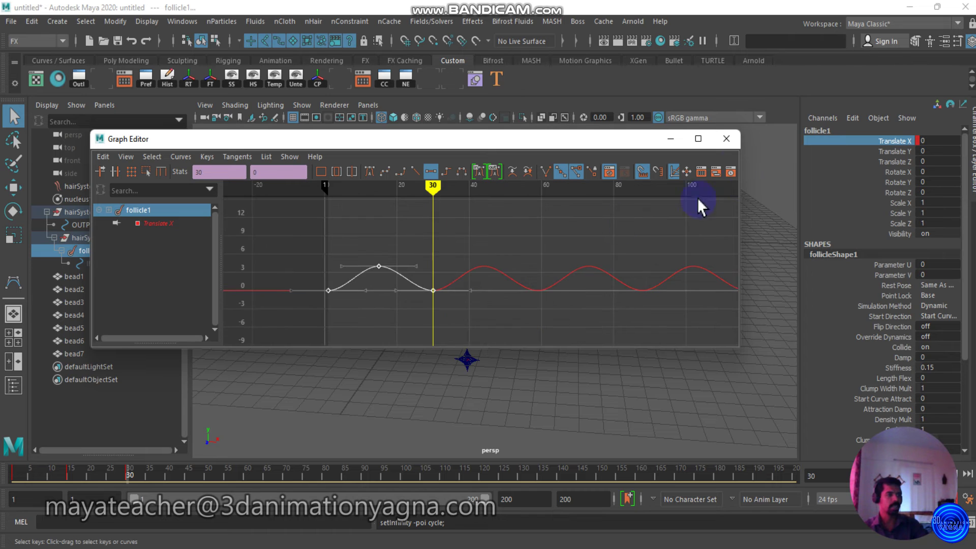
click(727, 139)
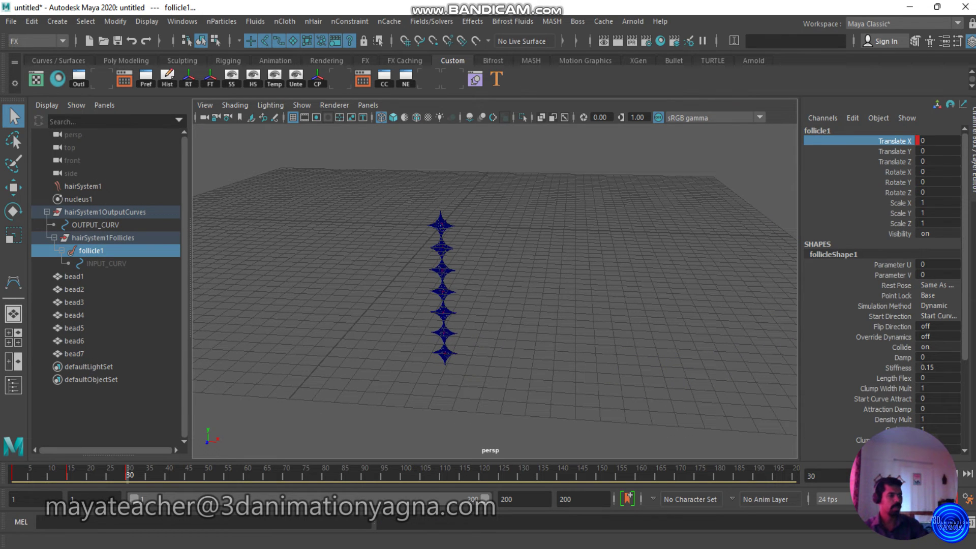
Step: Play the animation and examine the bead chain's dynamic motion in the perspective view
click(936, 474)
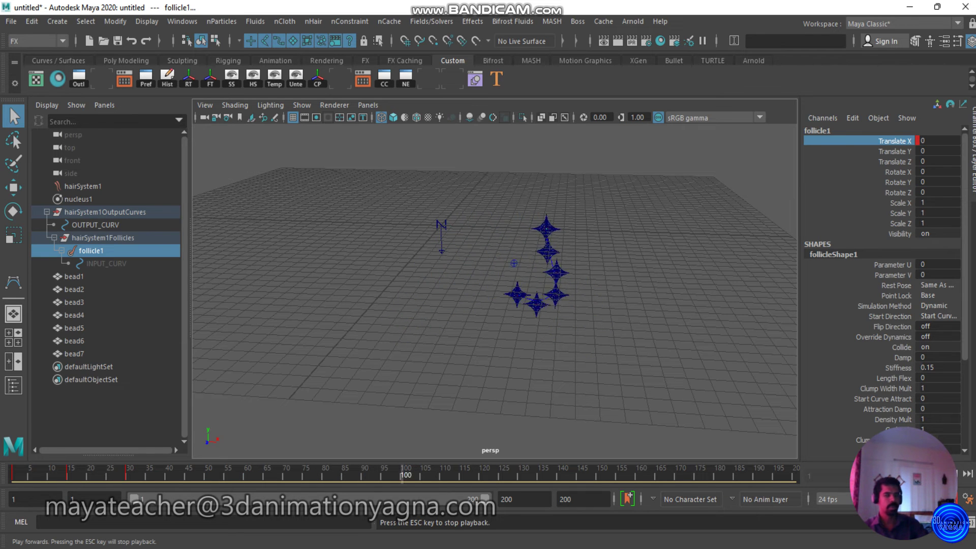
alt+drag(708, 382, 654, 364)
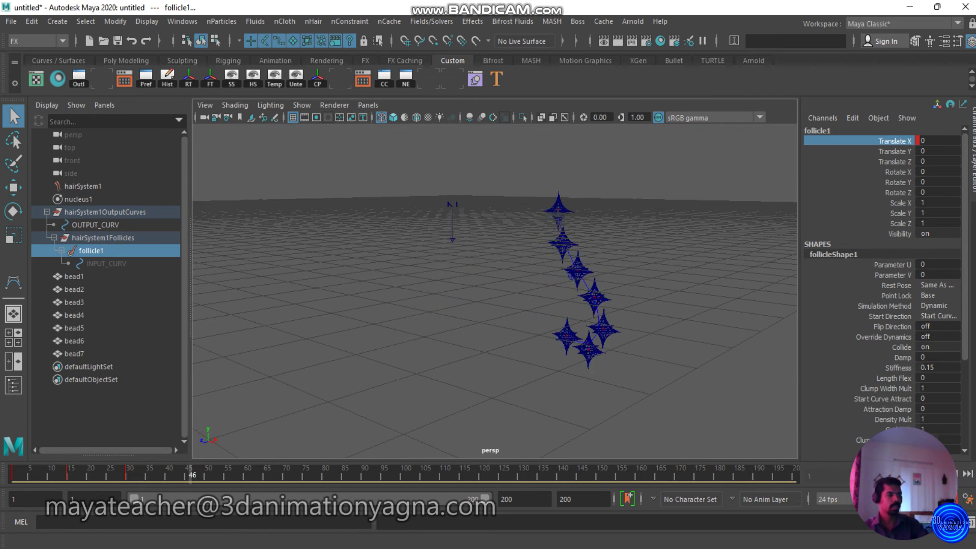
alt+right_drag(543, 313, 567, 328)
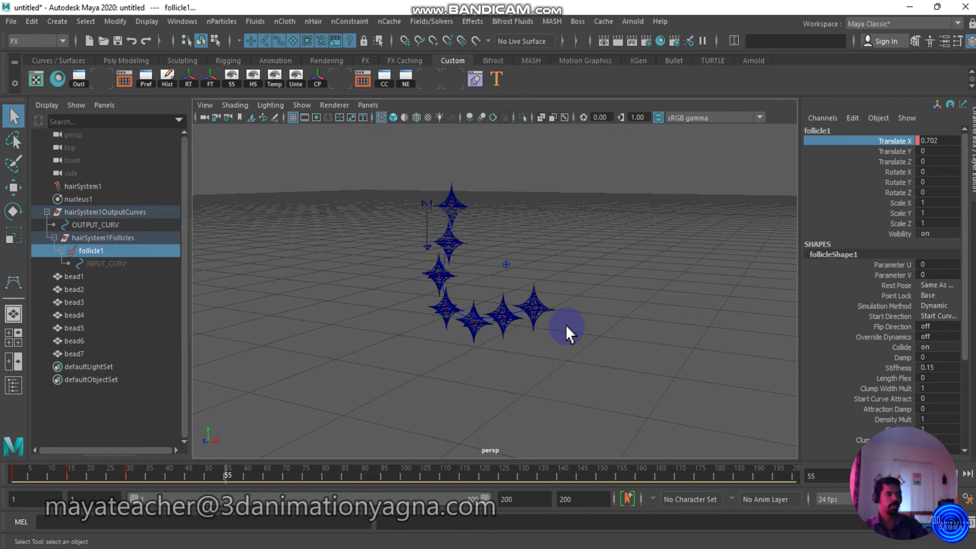
Step: Replay the animation from frame 1 and examine how the beads swing along the dynamic curve
alt+drag(446, 213, 464, 310)
middle_drag(90, 253, 479, 285)
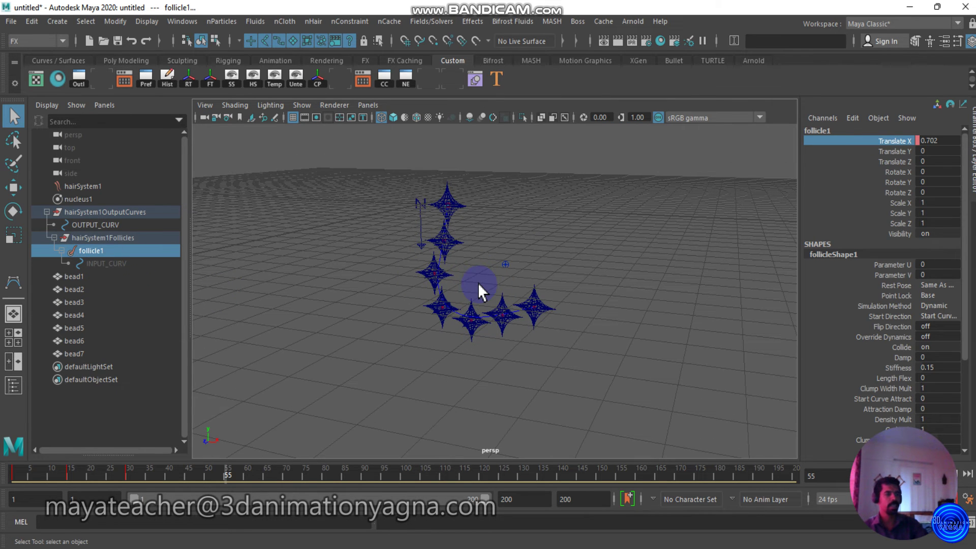
click(871, 474)
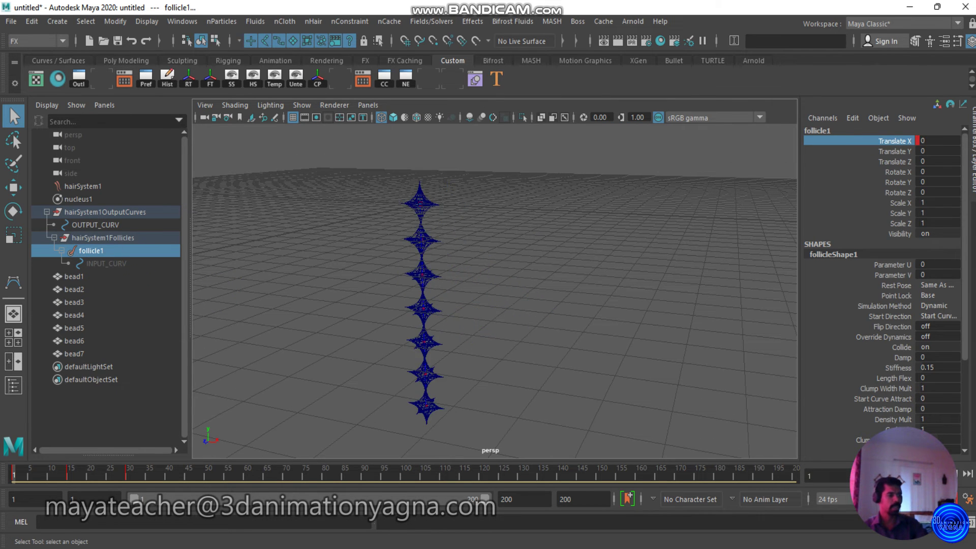
click(926, 474)
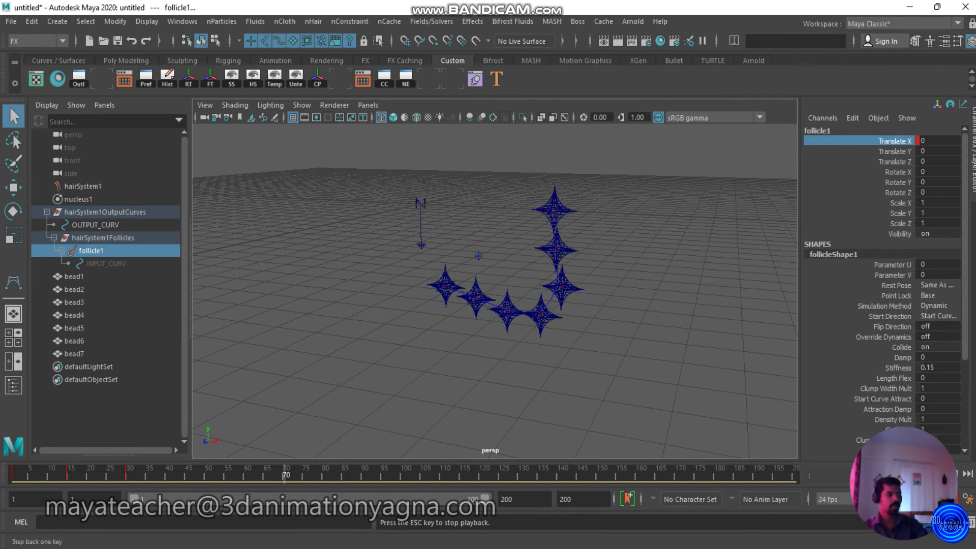
click(641, 336)
alt+drag(573, 374, 577, 302)
key(alt+shift+v)
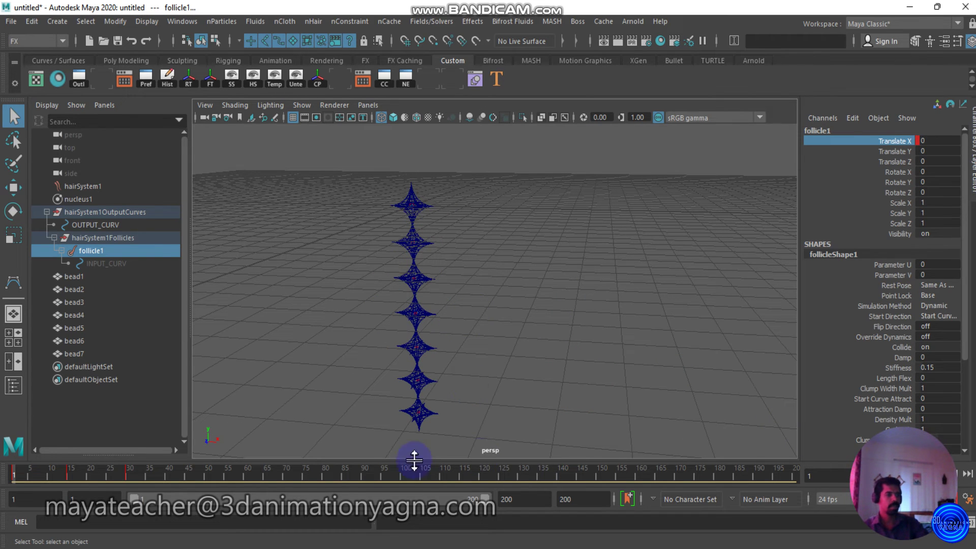
key(alt+v)
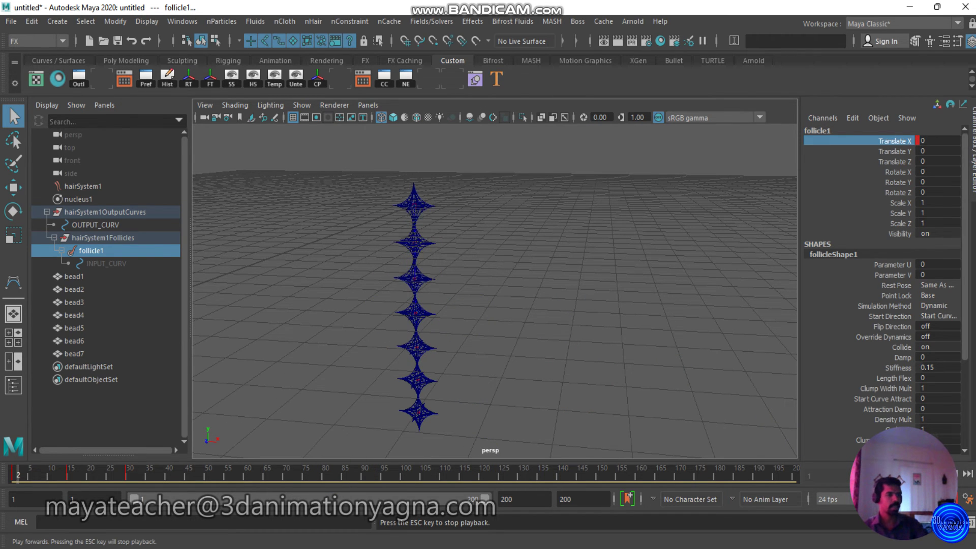
click(667, 310)
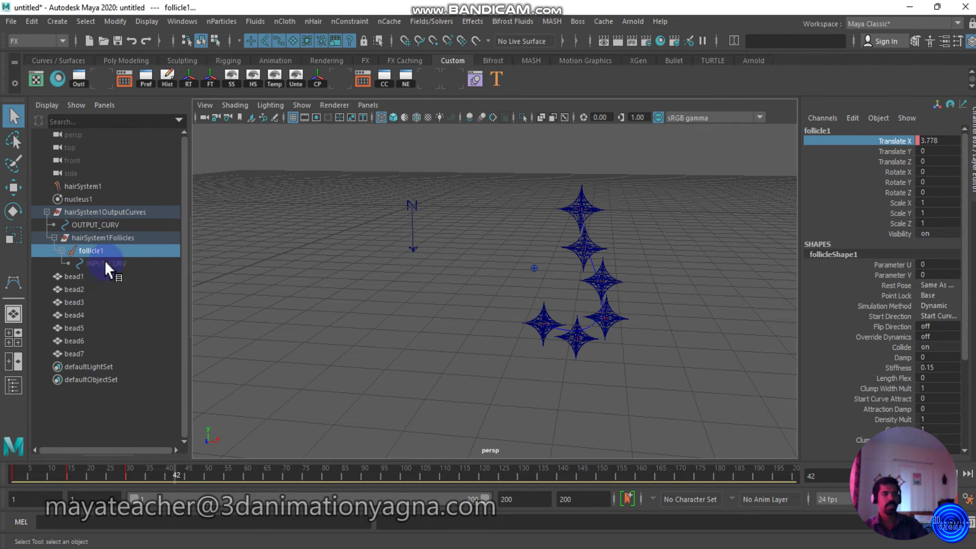
Step: Return to frame 1, switch to the Rigging menu set and aim-constrain bead1 to OUTPUT_CURV
click(463, 279)
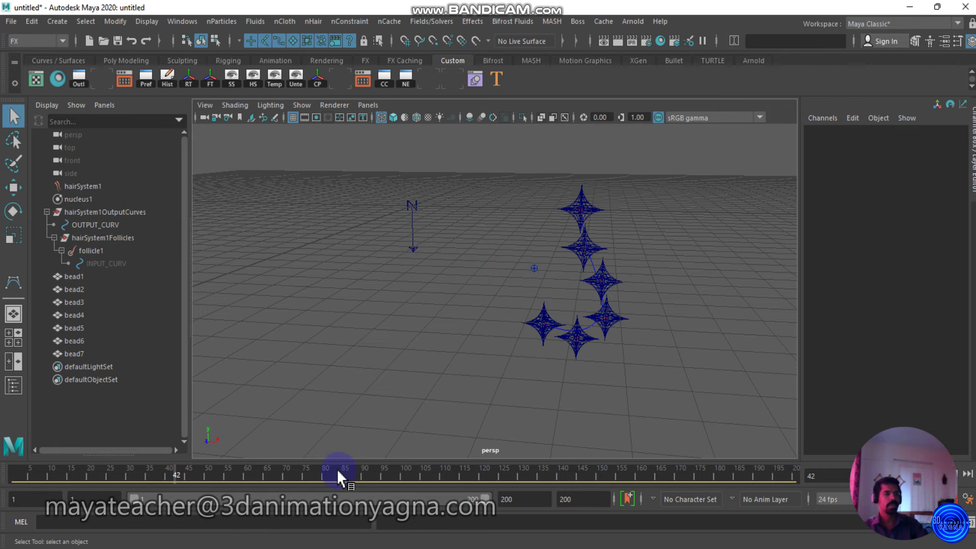
drag(338, 471, 14, 473)
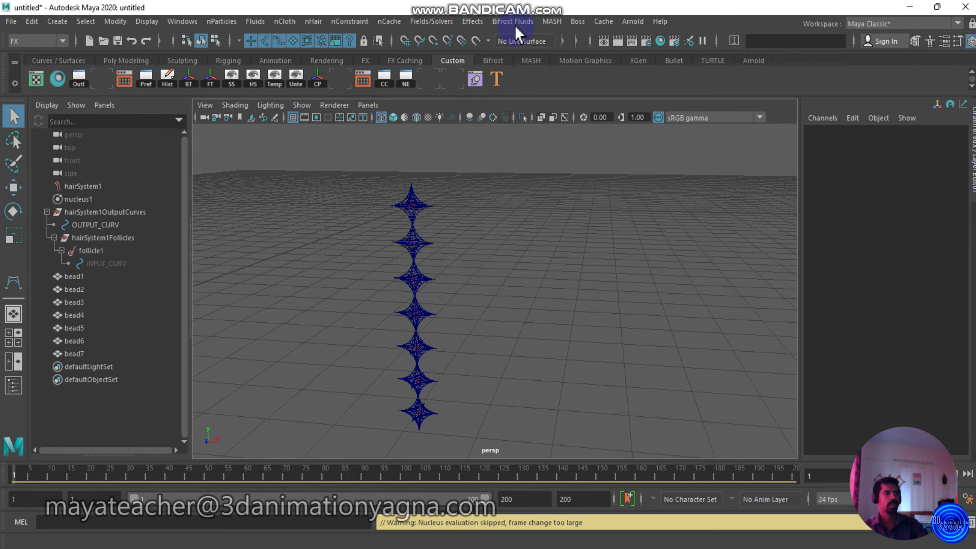
click(35, 40)
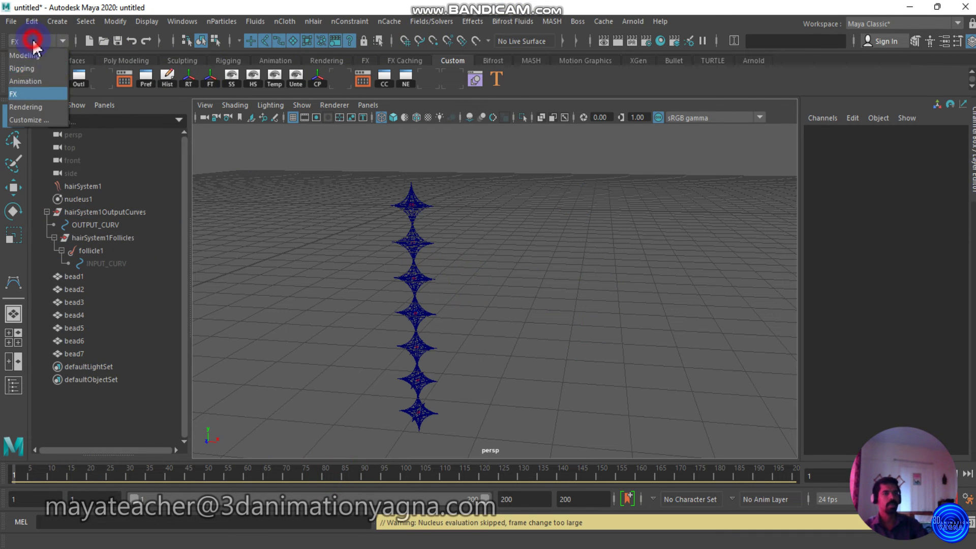
click(50, 65)
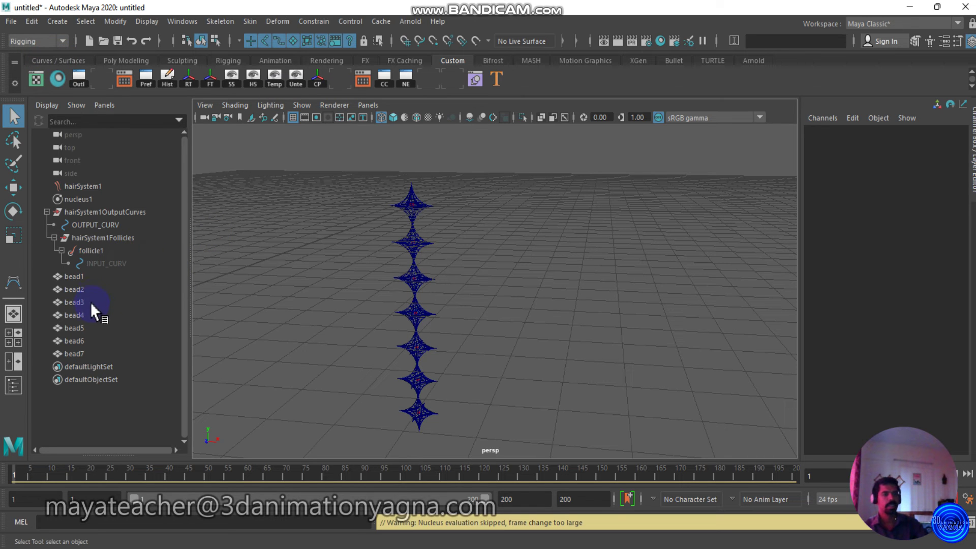
click(110, 225)
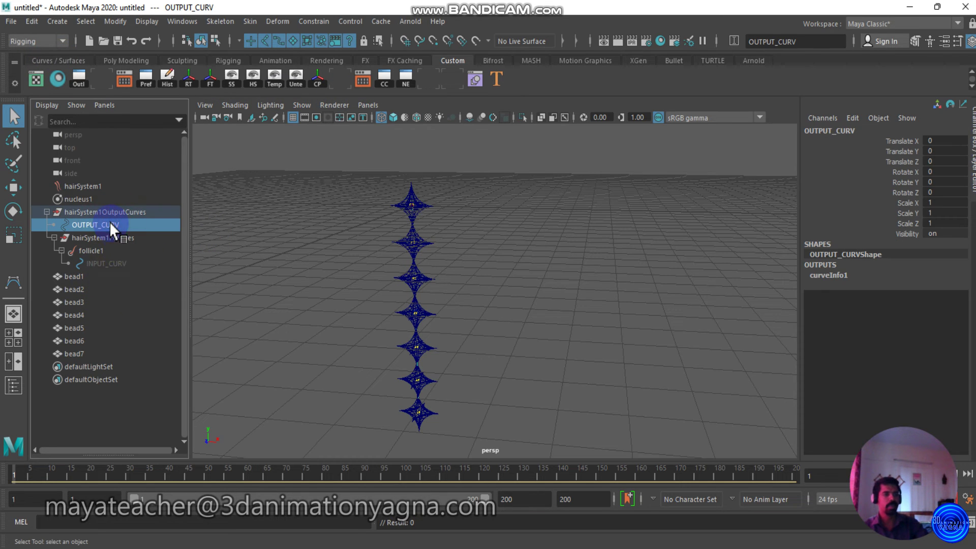
ctrl+click(93, 276)
click(314, 21)
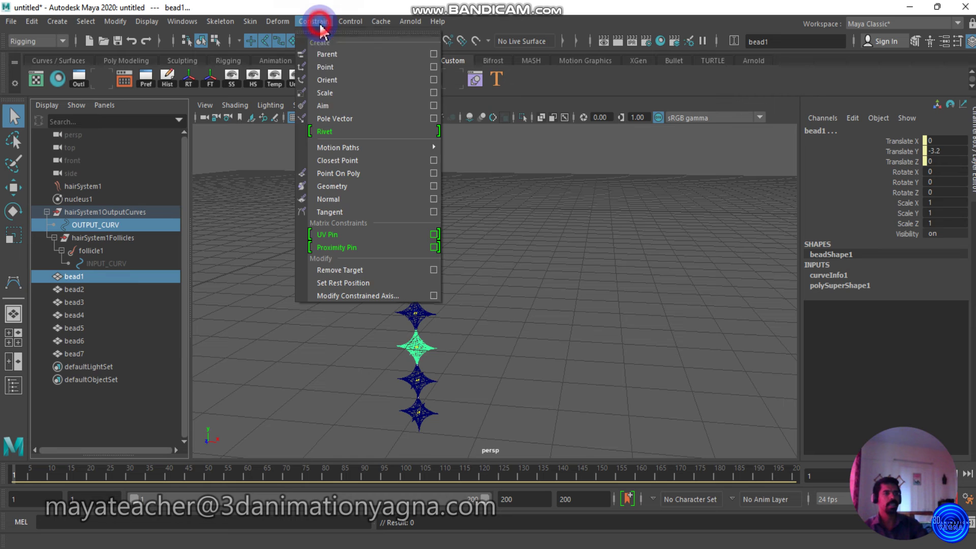
click(337, 108)
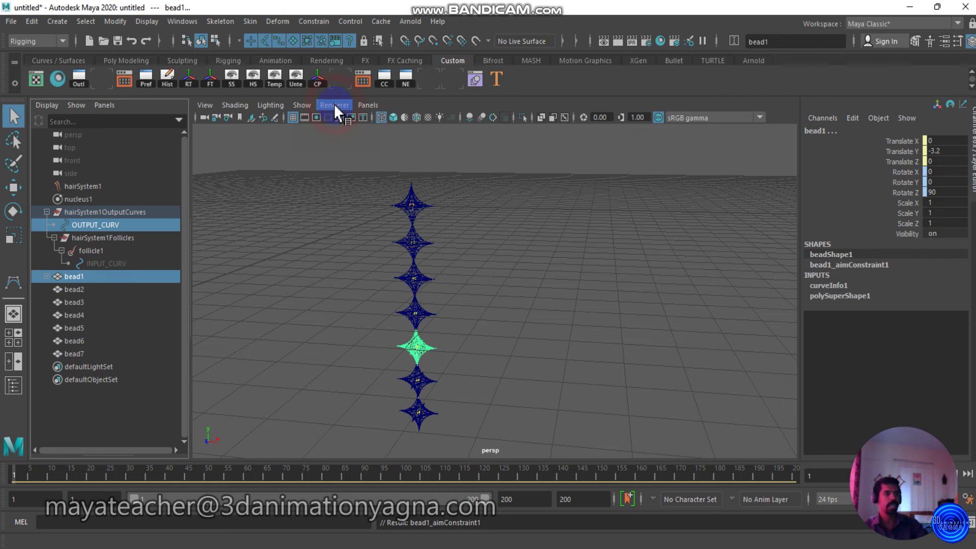
Step: Apply the same Aim constraint from OUTPUT_CURV to bead2 and to bead3
click(103, 221)
ctrl+click(80, 288)
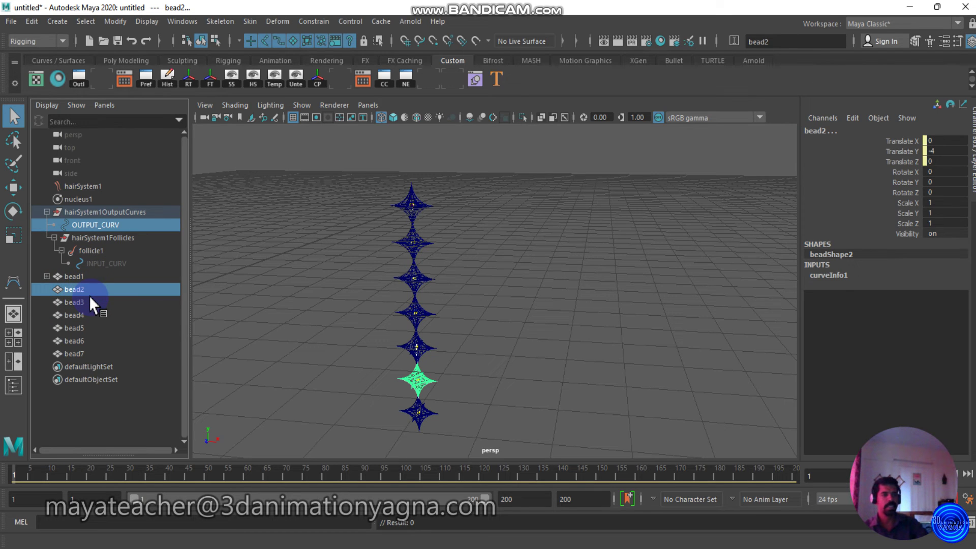
key(g)
click(102, 224)
ctrl+click(86, 303)
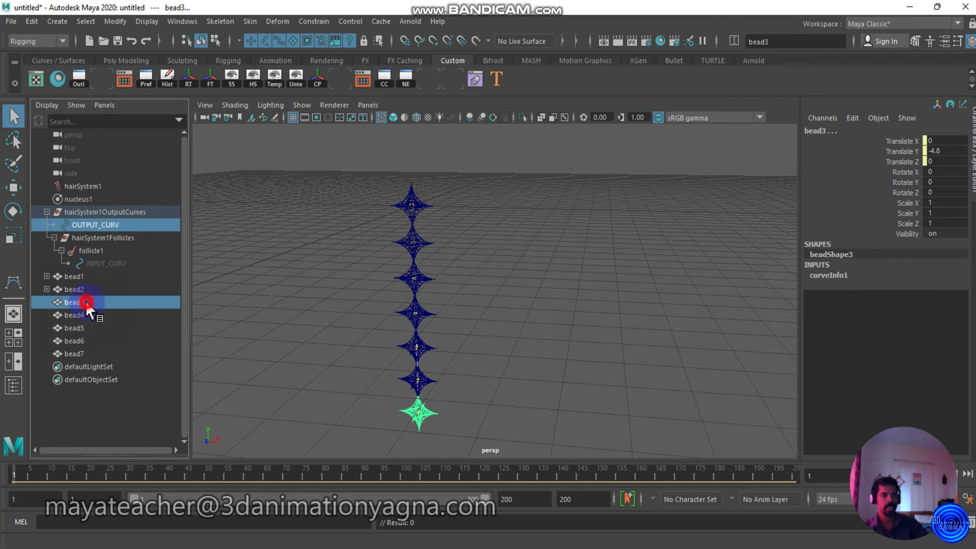
key(g)
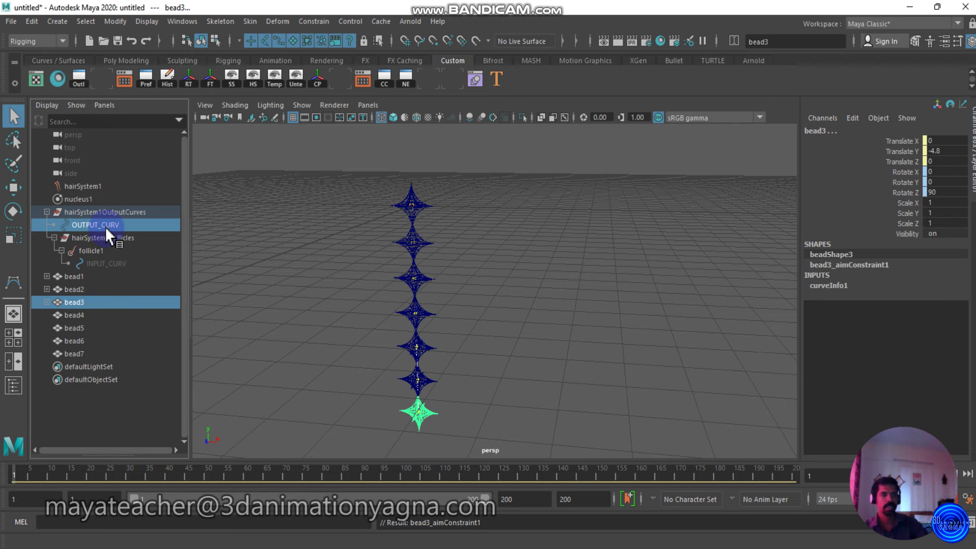
Step: Aim-constrain bead4 and bead5 individually to OUTPUT_CURV
click(104, 226)
ctrl+click(89, 311)
key(g)
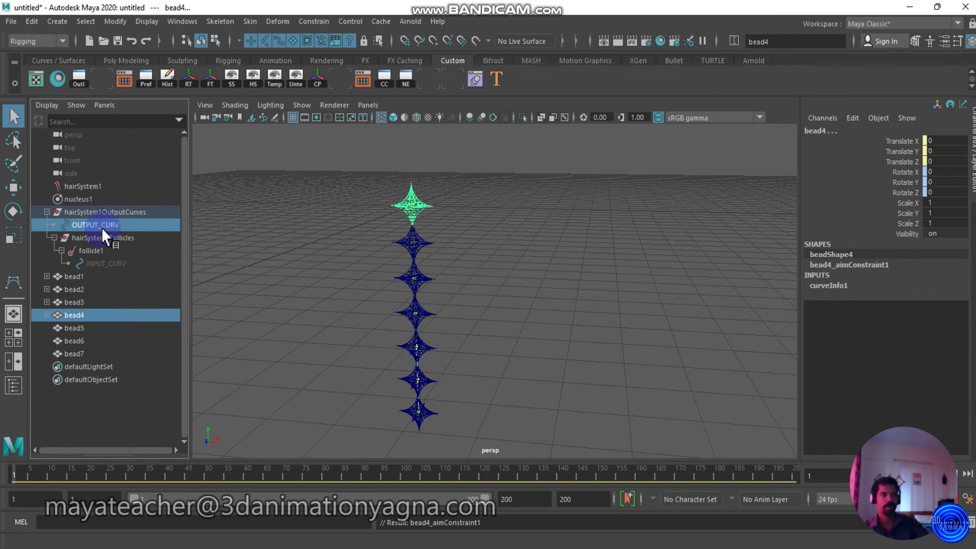
click(101, 226)
ctrl+click(83, 329)
key(g)
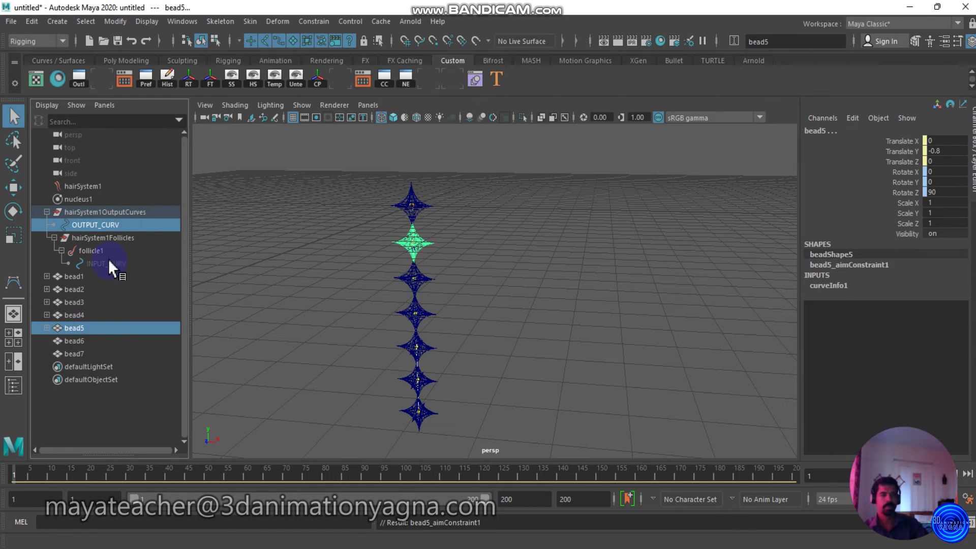
Step: Aim-constrain bead6 and bead7 individually to OUTPUT_CURV and clear the selection
click(110, 219)
ctrl+click(95, 338)
key(g)
click(106, 226)
ctrl+click(80, 354)
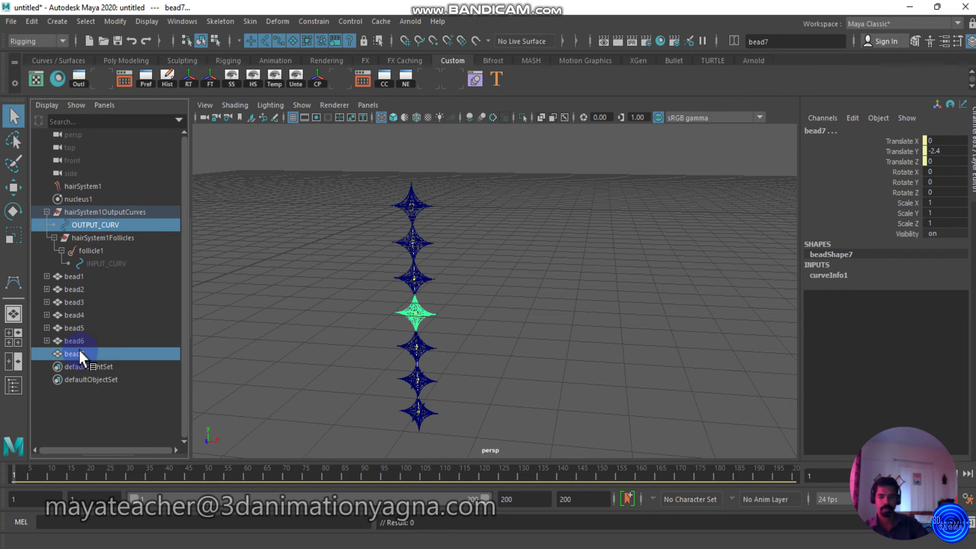
key(g)
click(545, 319)
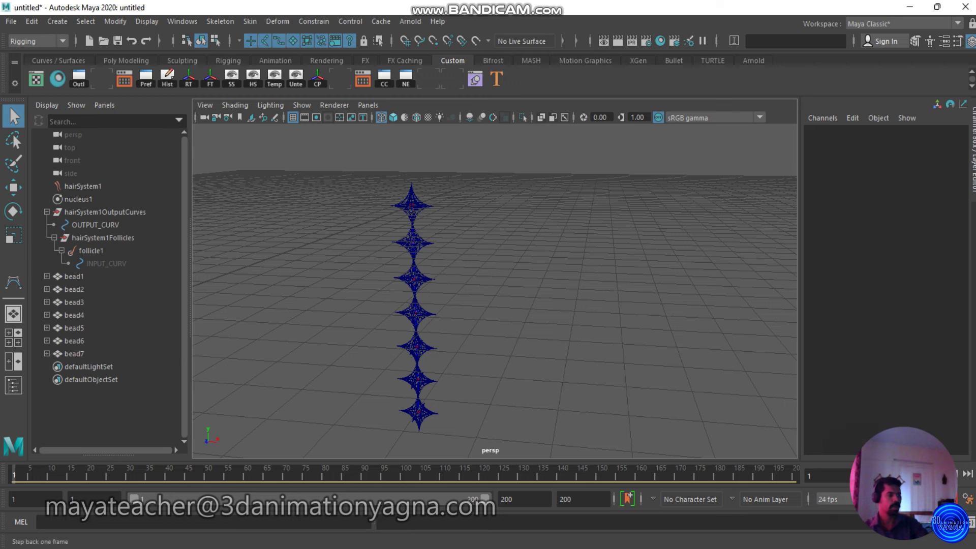
Step: Play the animation to check how the constrained beads orient along the curve, and return to frame 1
click(931, 474)
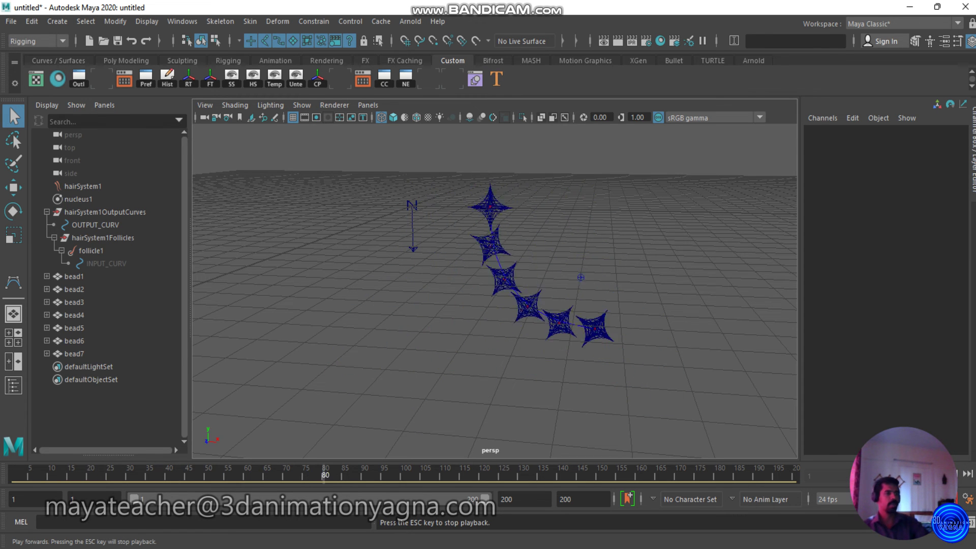
mouse_move(562, 326)
alt+mouse_down()
mouse_move(601, 369)
mouse_move(601, 393)
mouse_move(585, 387)
alt+mouse_up()
alt+drag(474, 271, 489, 197)
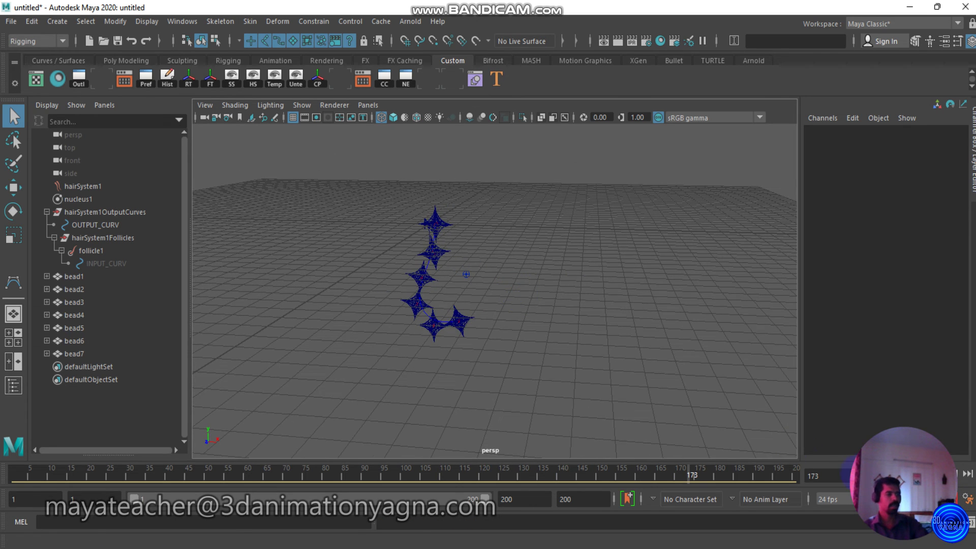
click(871, 475)
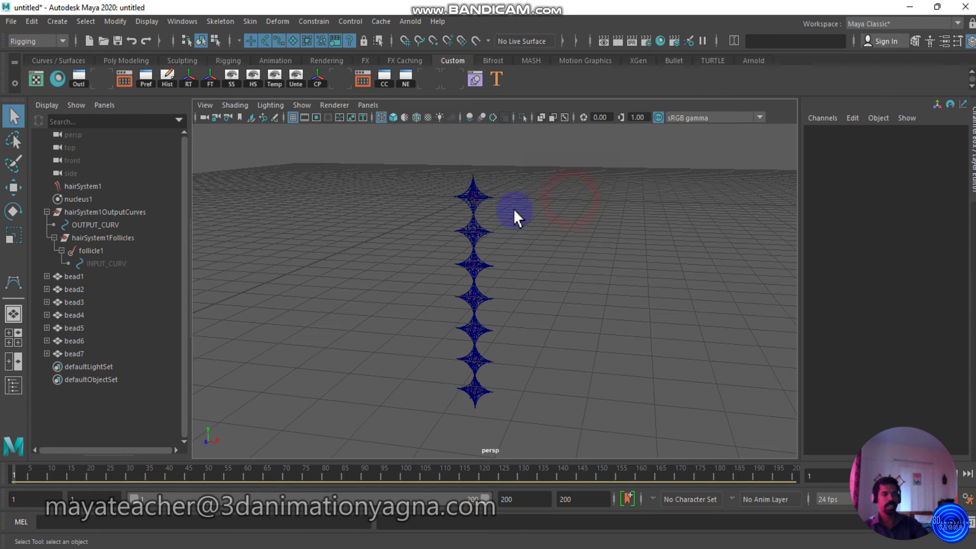
Step: Give bead4 a new aiStandardSurface material with a light base color and metalness 0.942, and assign that material to all seven beads
right_drag(479, 189, 480, 517)
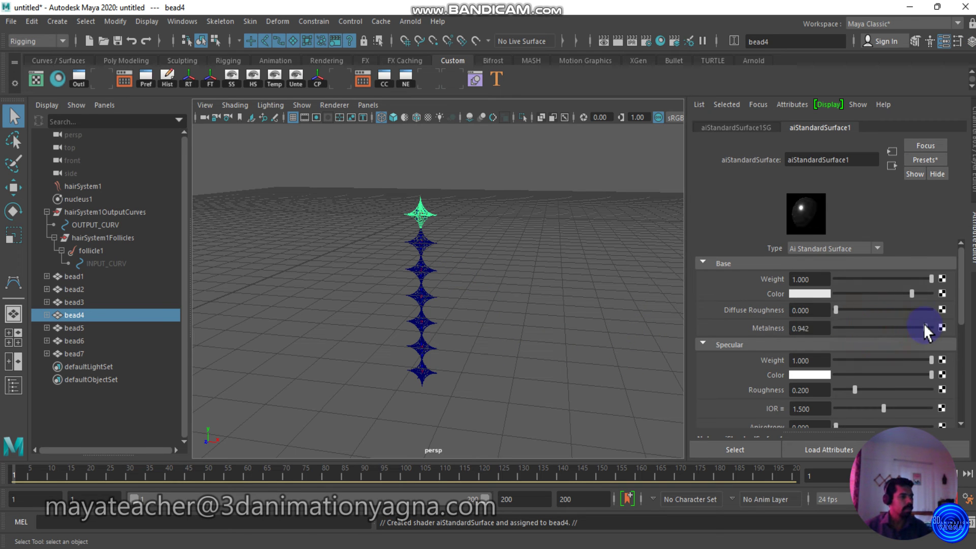
click(942, 40)
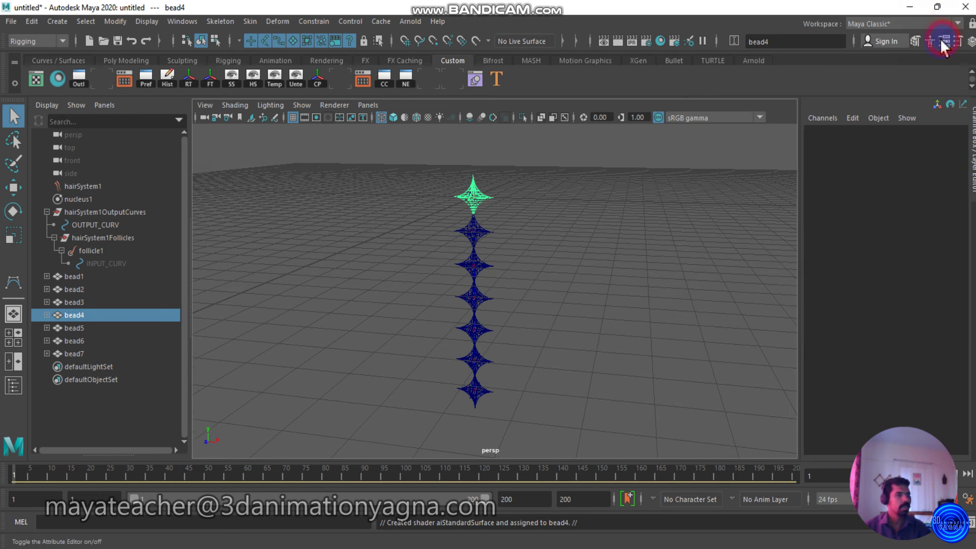
click(183, 21)
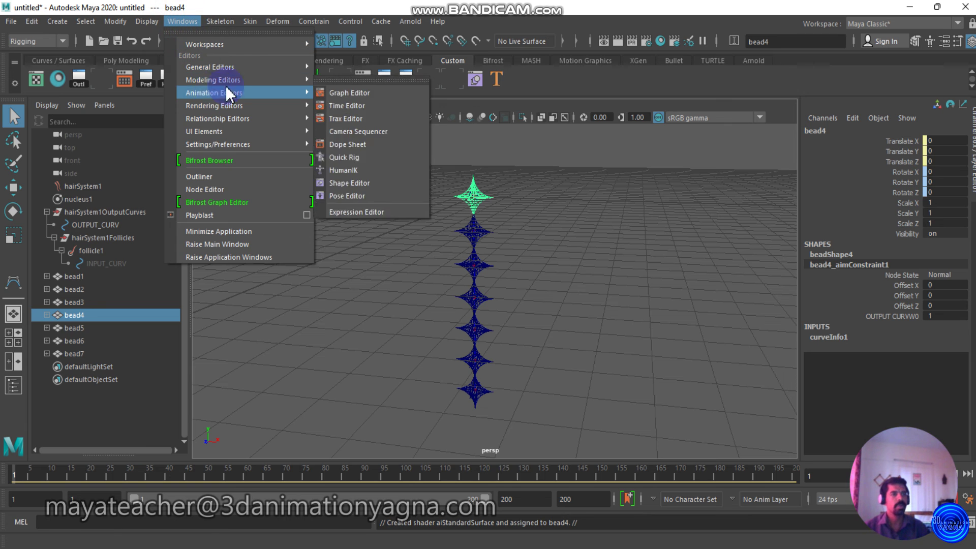
click(243, 67)
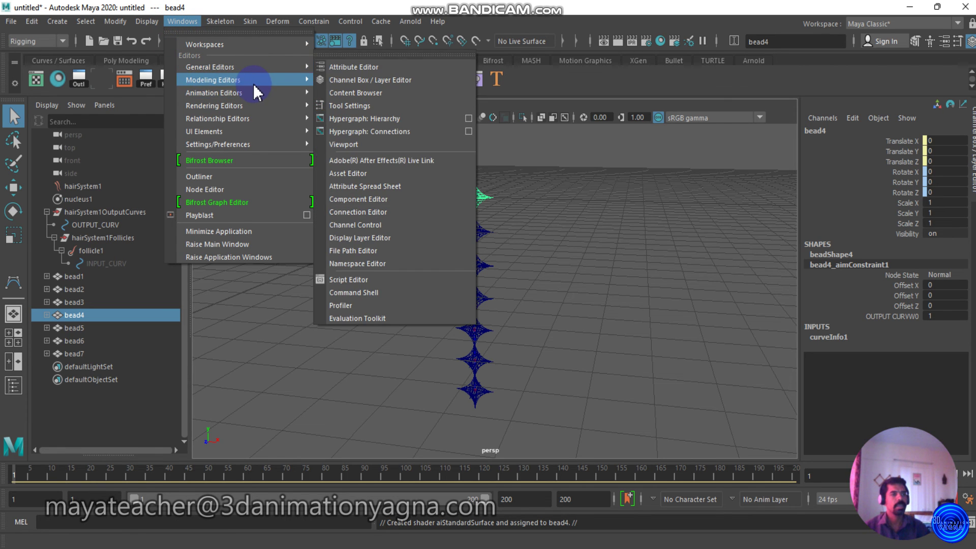
mouse_move(253, 105)
click(384, 133)
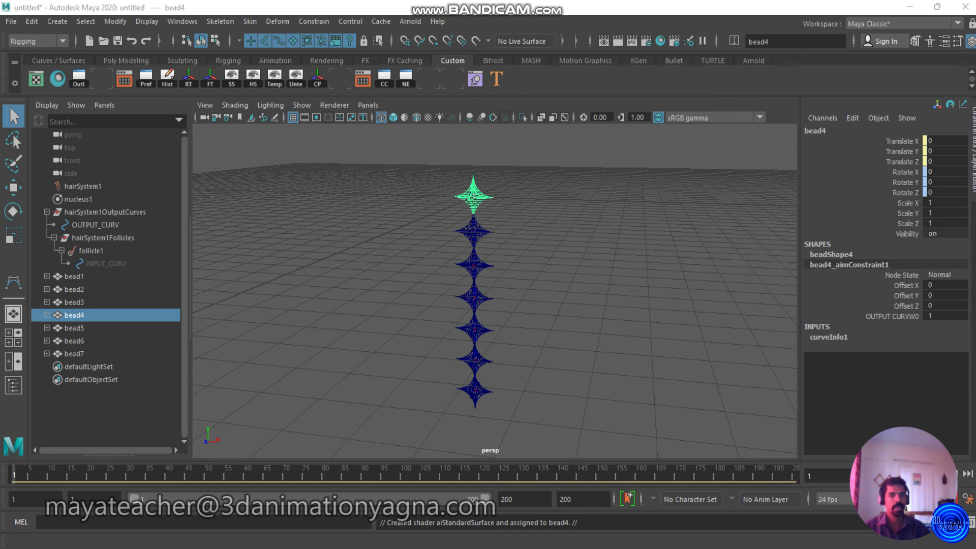
drag(198, 81, 623, 88)
drag(80, 270, 92, 353)
right_drag(456, 199, 444, 163)
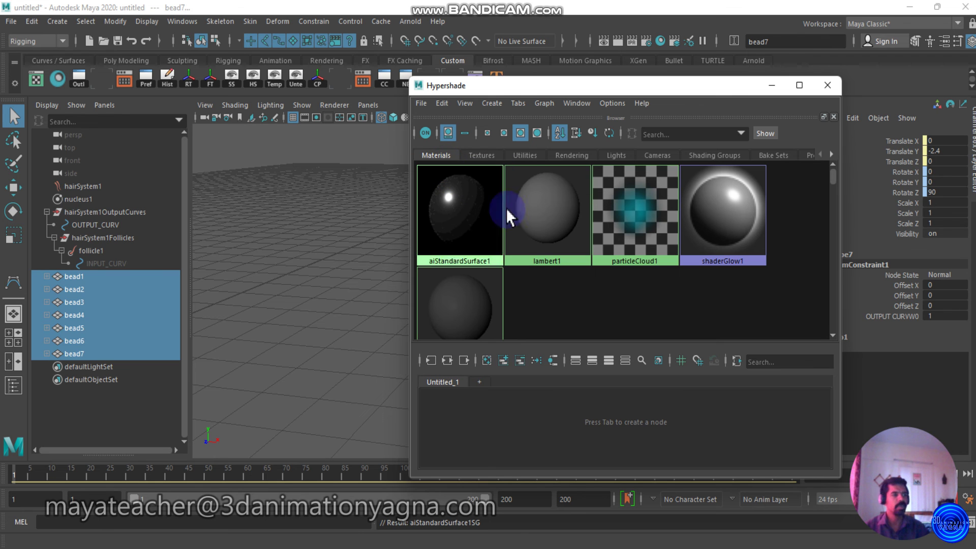
click(830, 86)
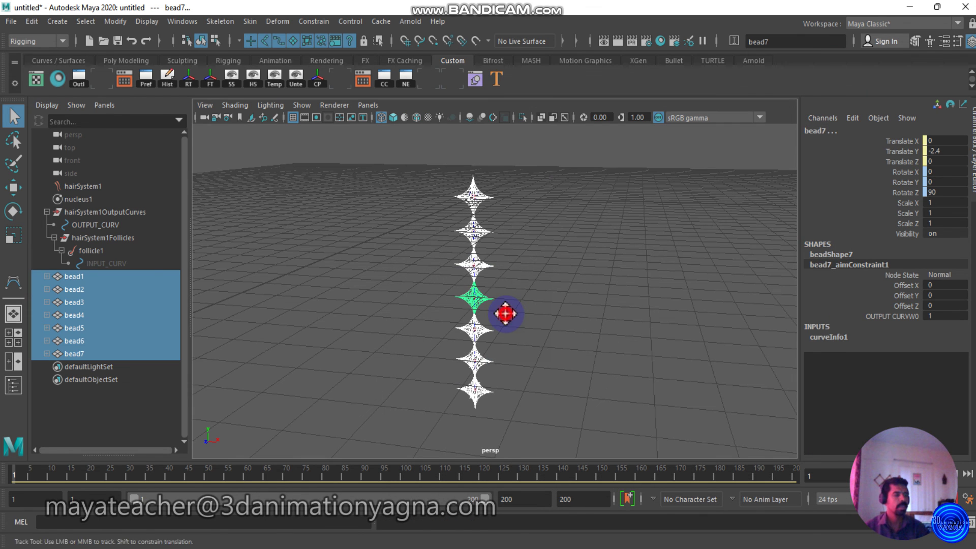
click(541, 261)
Step: Create an Arnold area light and scale it uniformly to about 8.024
click(407, 22)
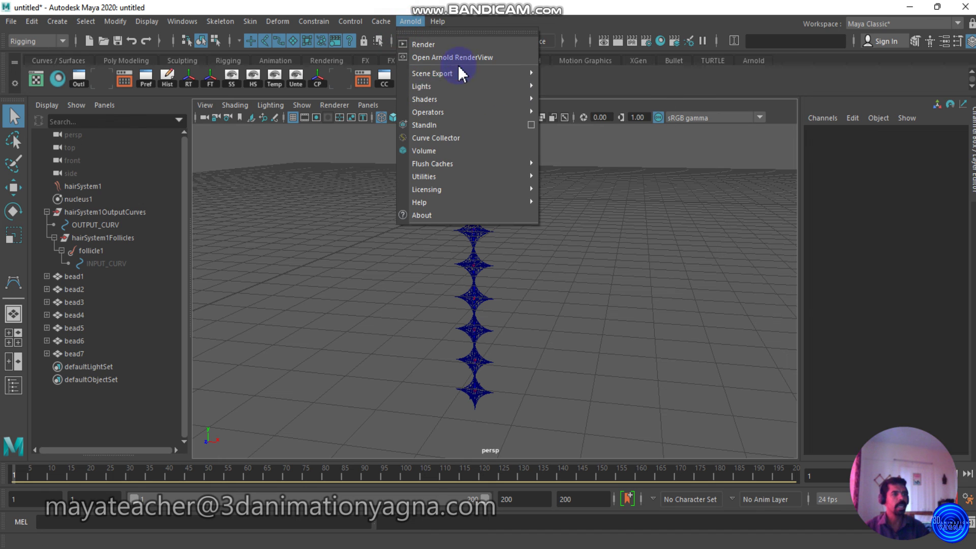
mouse_move(468, 86)
click(575, 86)
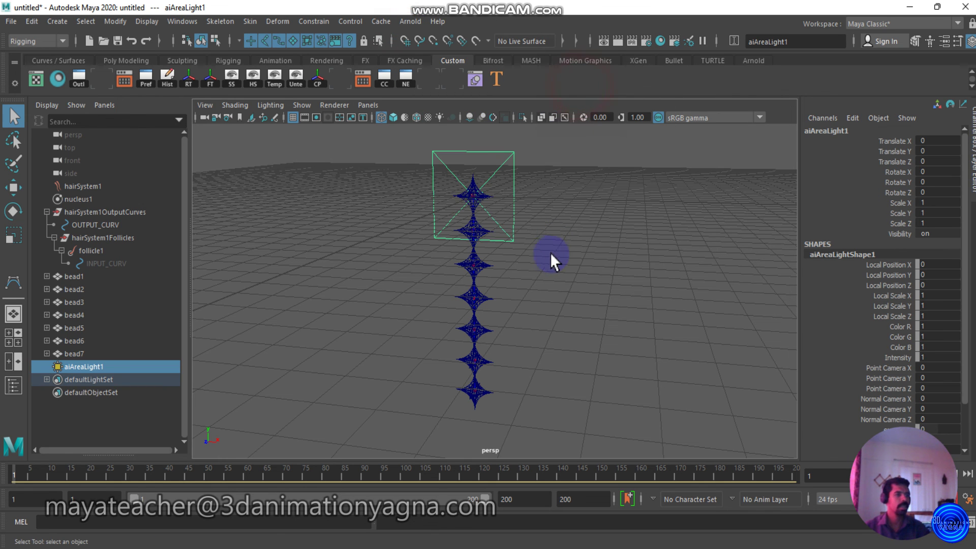
key(r)
drag(474, 196, 959, 178)
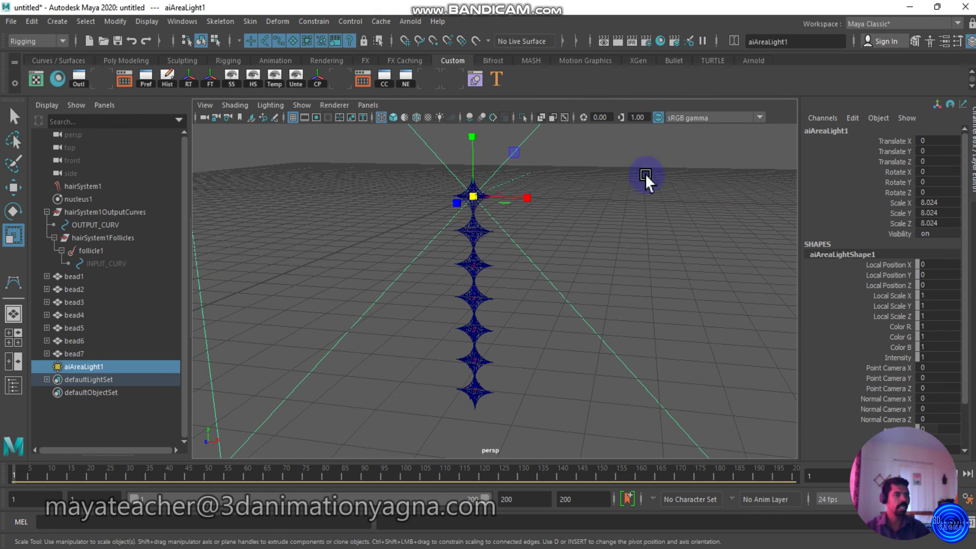
Step: Move the area light in front of the bead chain, to about Translate Y -2.53 and Translate Z 5.769
key(w)
drag(475, 144, 511, 267)
drag(460, 321, 322, 420)
key(ctrl+a)
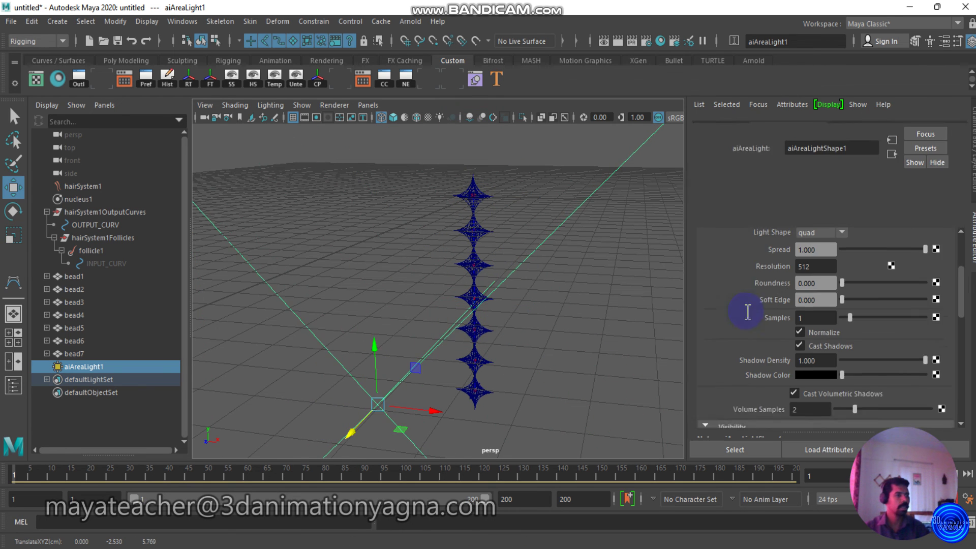
click(945, 41)
Step: Open the Arnold RenderView and render the bead chain from the perspective camera
click(410, 21)
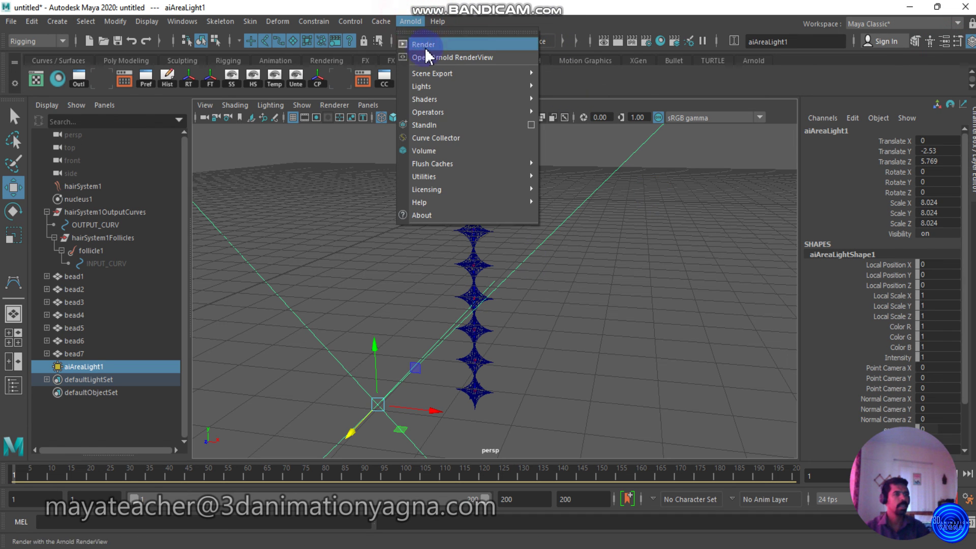
click(431, 57)
click(603, 201)
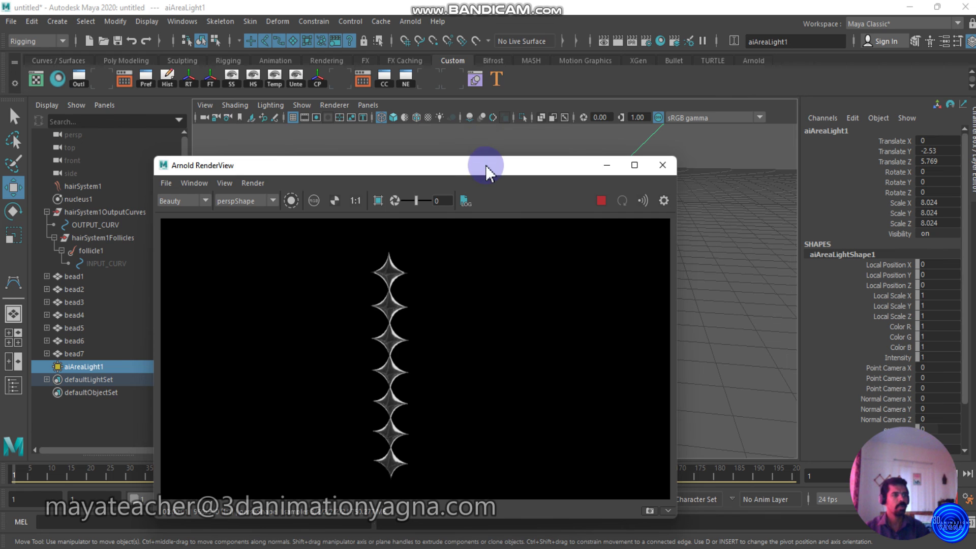
Step: Move the RenderView clear of the timeline, render the bead chain at frame 95 and stop the render
drag(484, 167, 440, 64)
drag(72, 475, 384, 477)
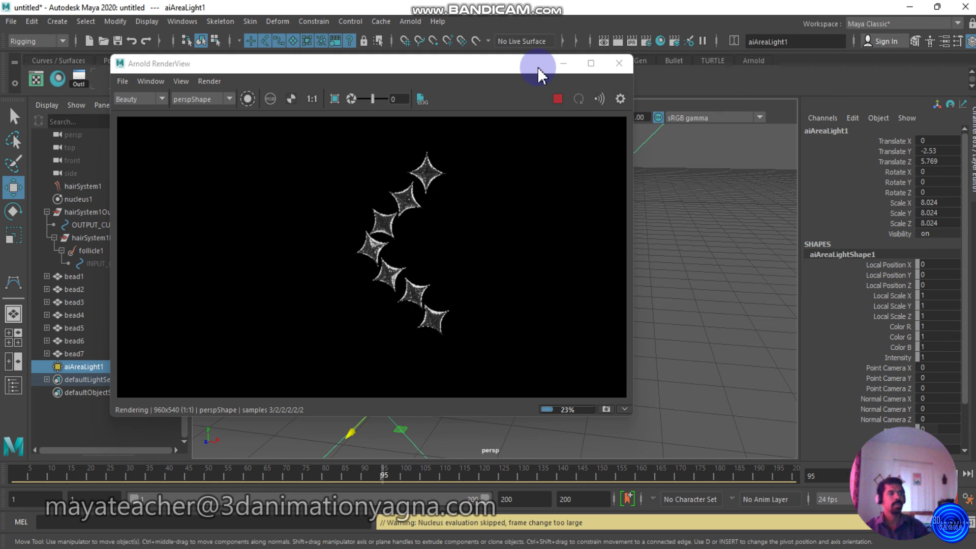
click(558, 99)
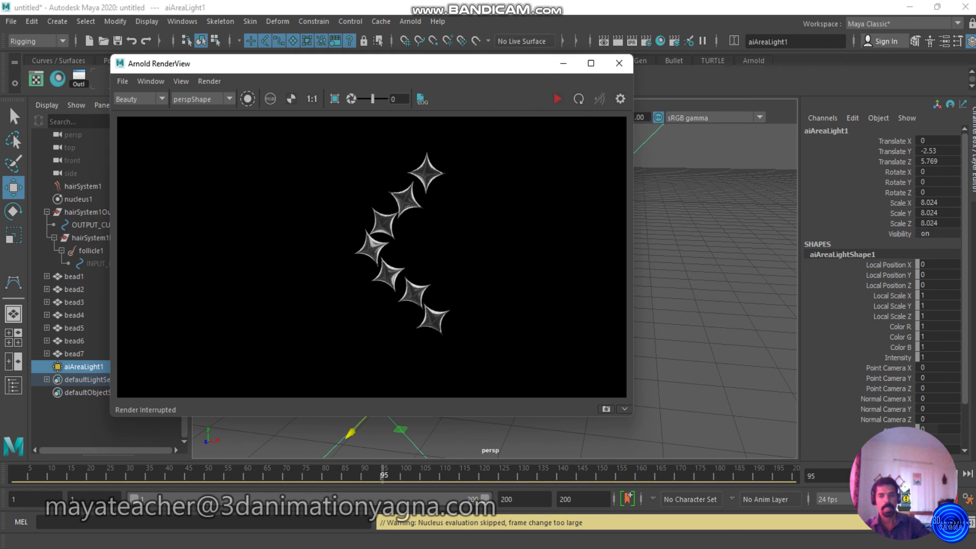